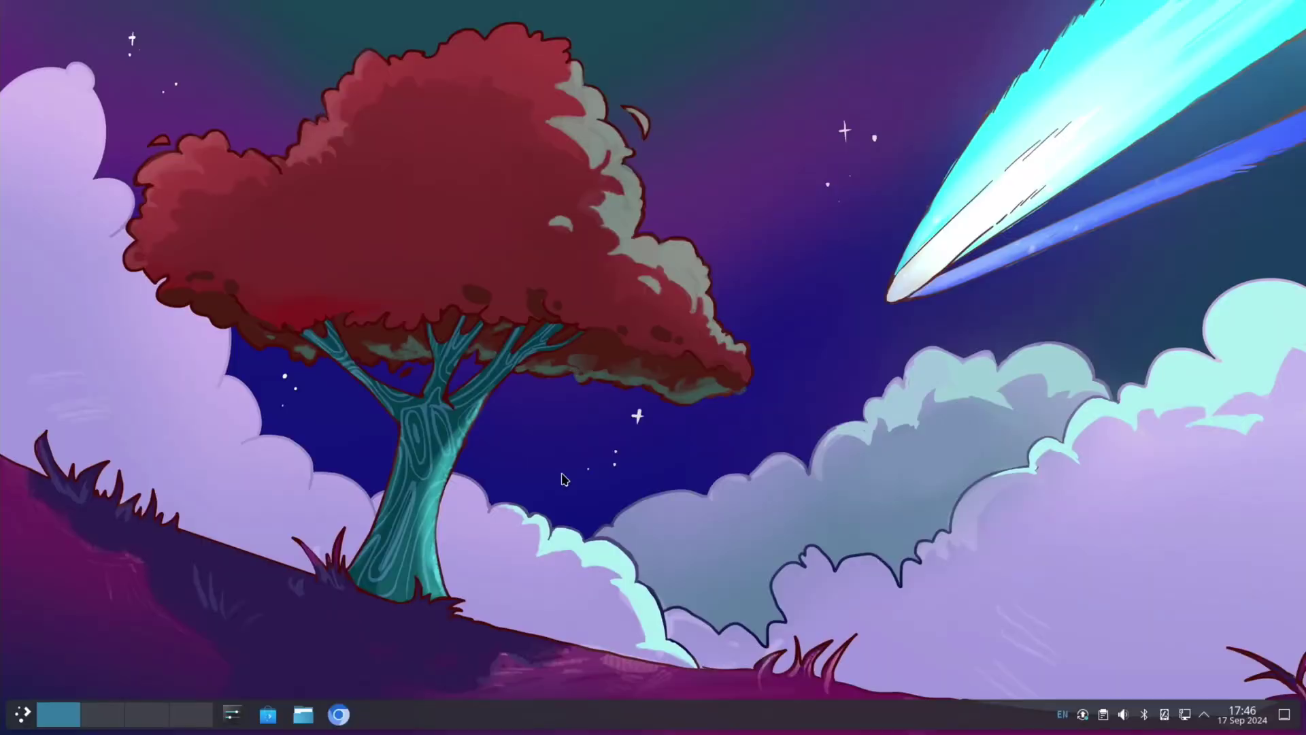
Step: Launch Raspberry Pi Imager and select Raspberry Pi 5 as the device
key("super")
type("imager")
key("Return")
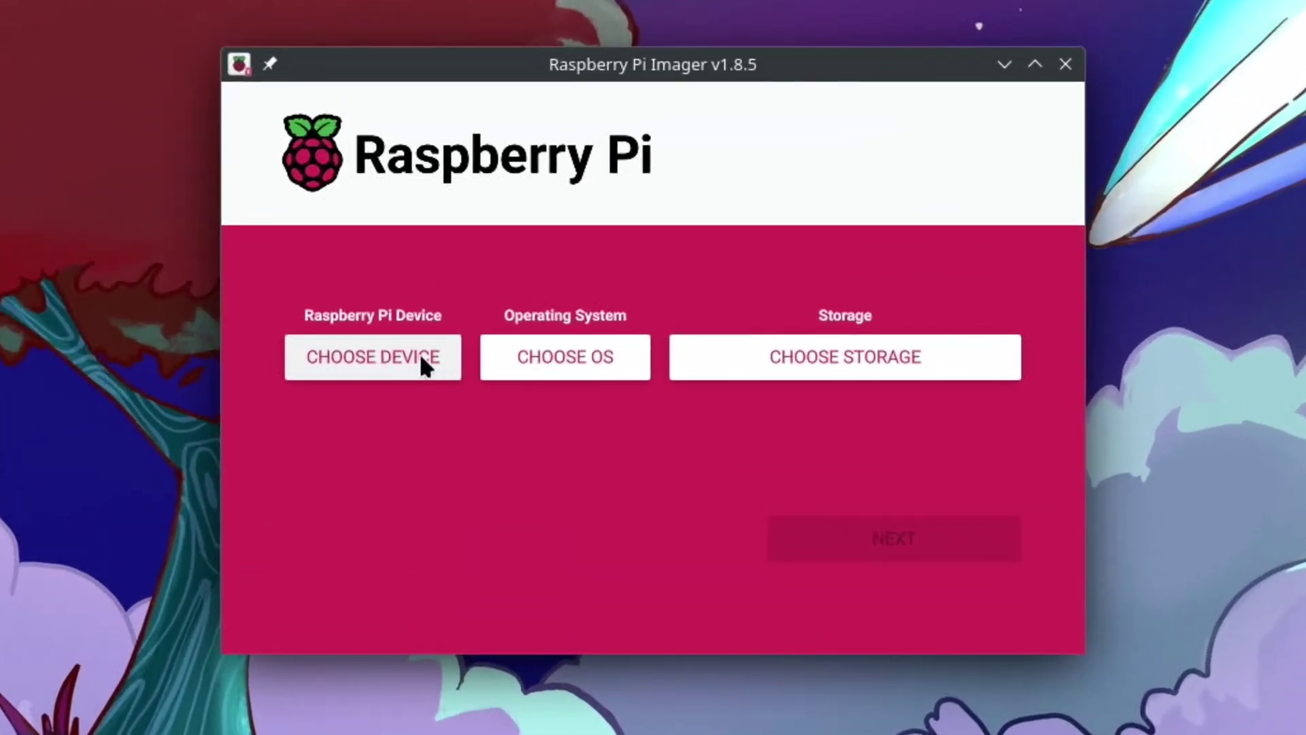
left_click(531, 364)
left_click(465, 324)
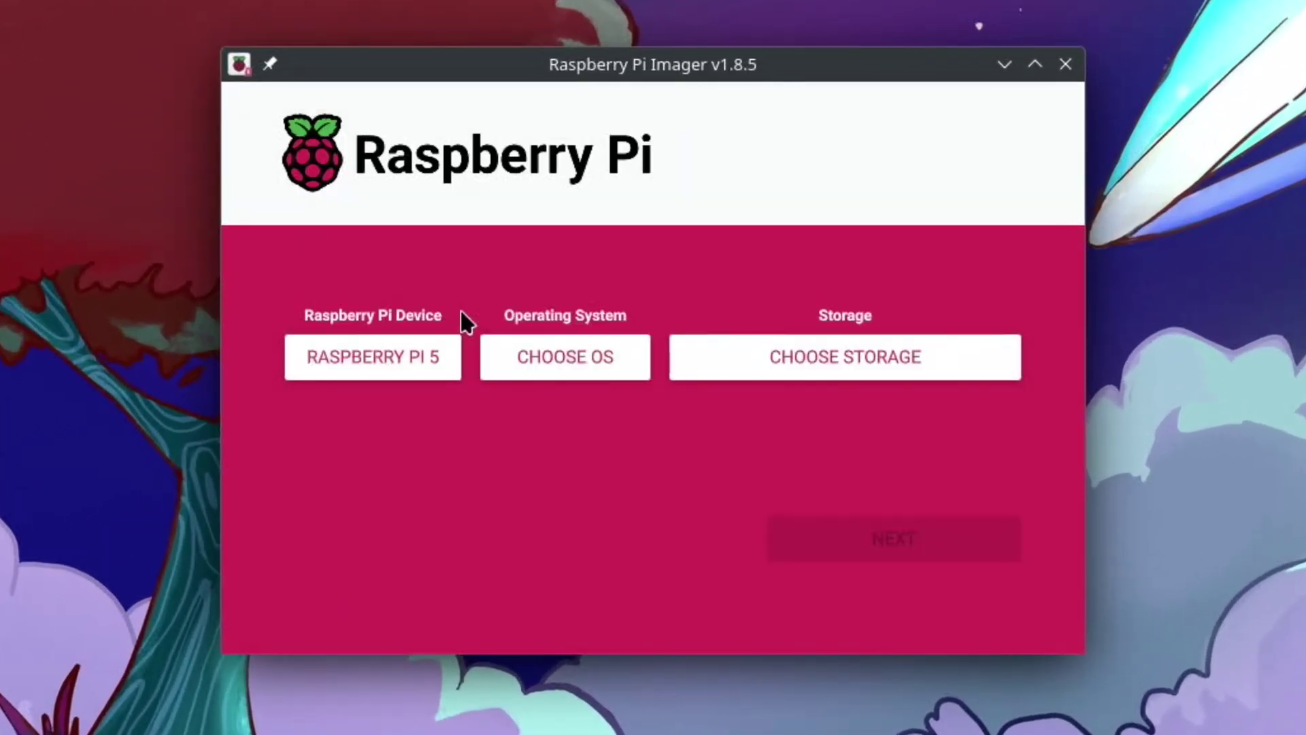
Step: Choose Ubuntu Desktop 24.04.1 LTS (64-bit) under Other general-purpose OS > Ubuntu
left_click(575, 359)
scroll(416, 376, "down", 2)
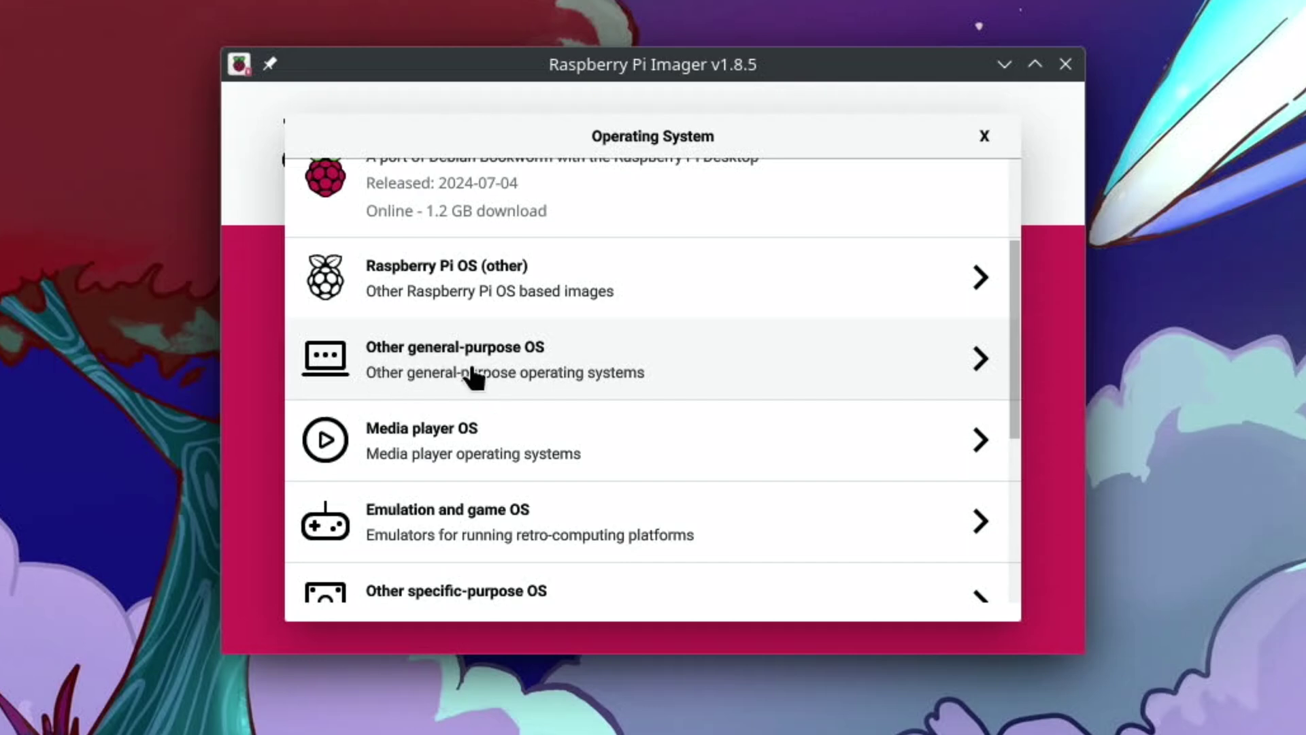
left_click(464, 368)
left_click(436, 291)
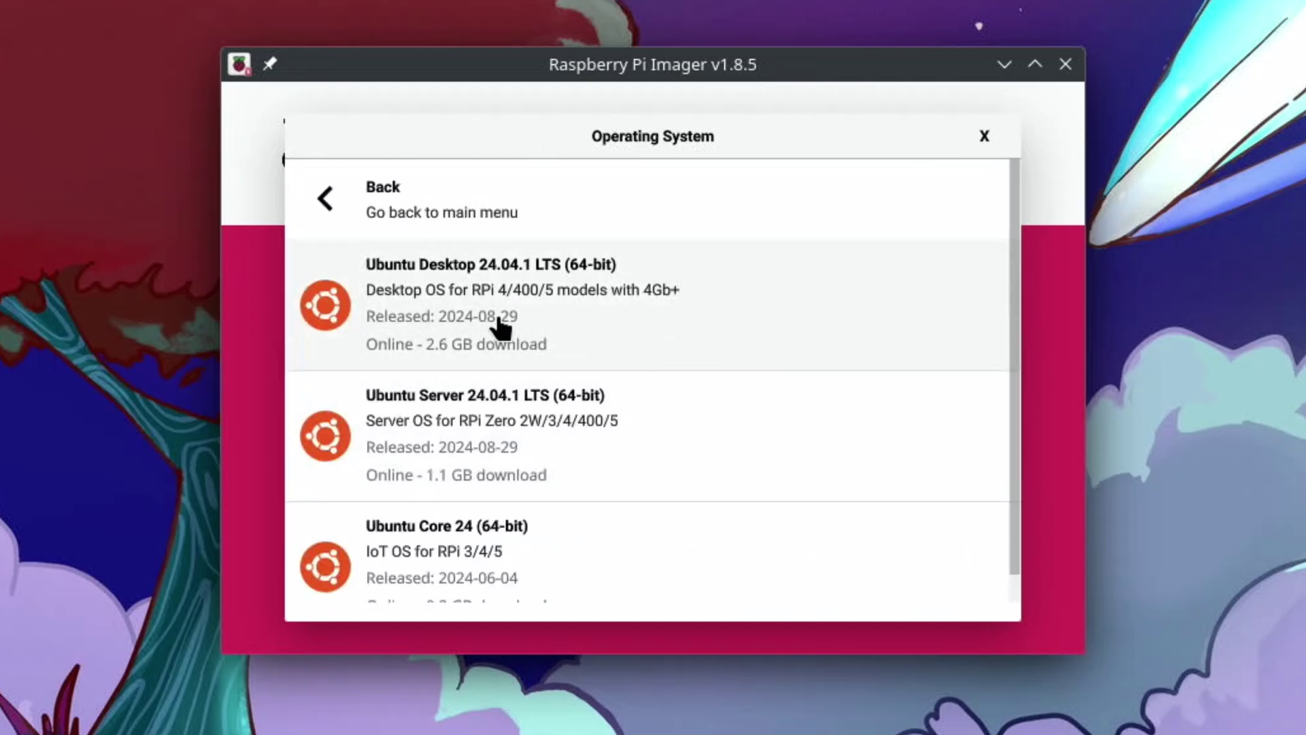
left_click(533, 287)
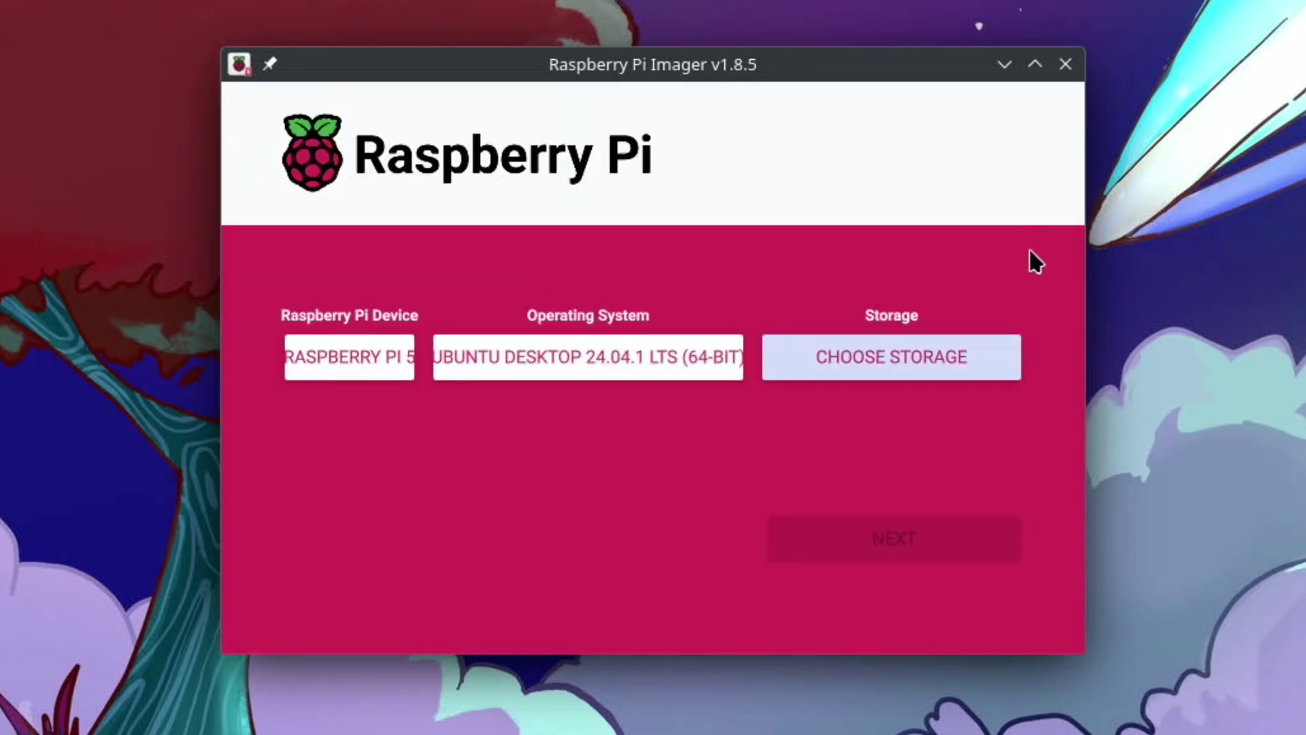
Step: Target the Gopod Enclosure SD card and confirm erasing it to start writing
left_click(954, 362)
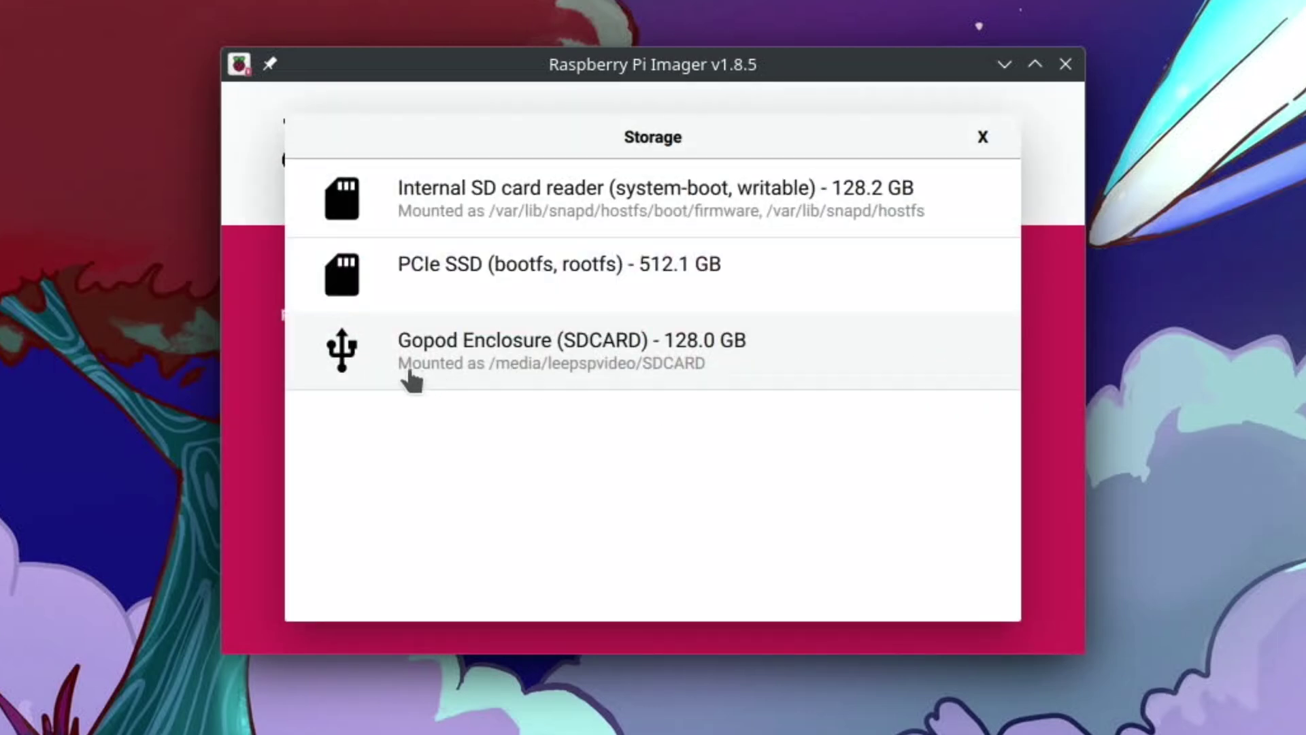
left_click(630, 354)
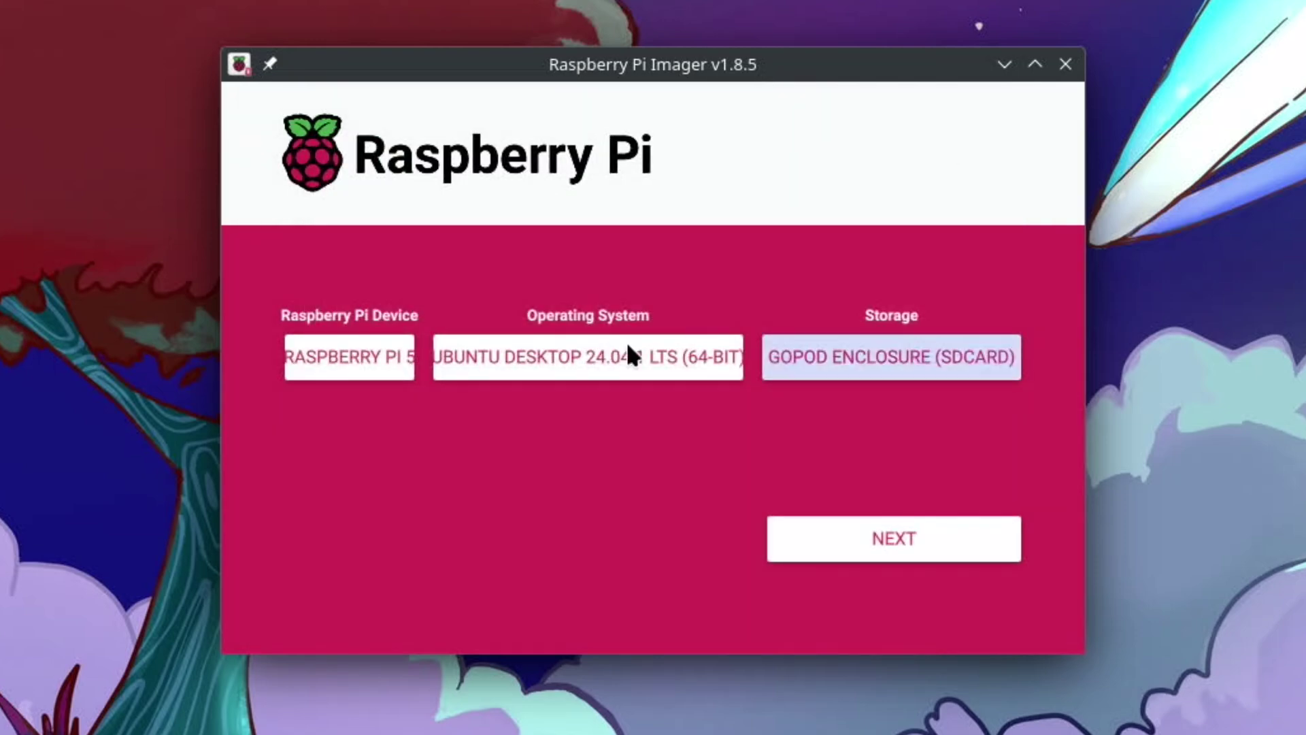
left_click(818, 539)
left_click(674, 455)
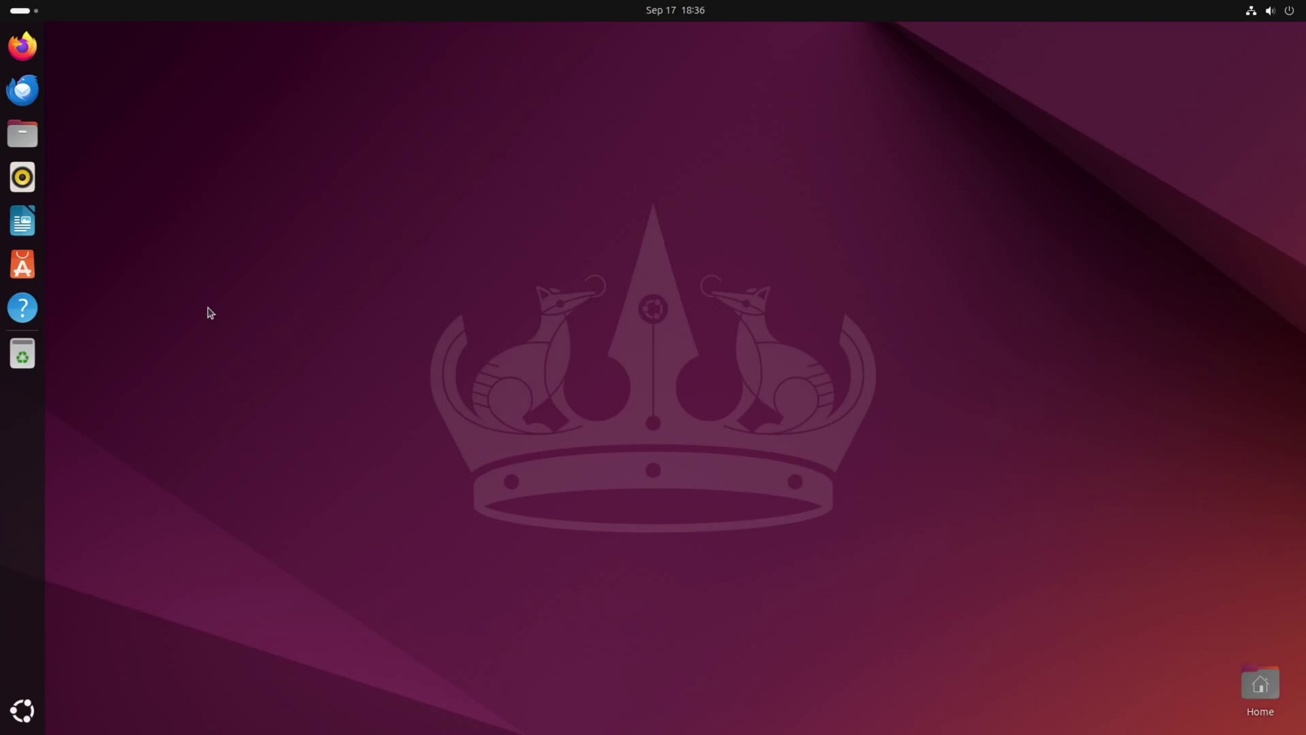
Step: Run sudo apt update with the admin password, then run sudo apt upgrade
key("ctrl+alt+t")
type("sudo")
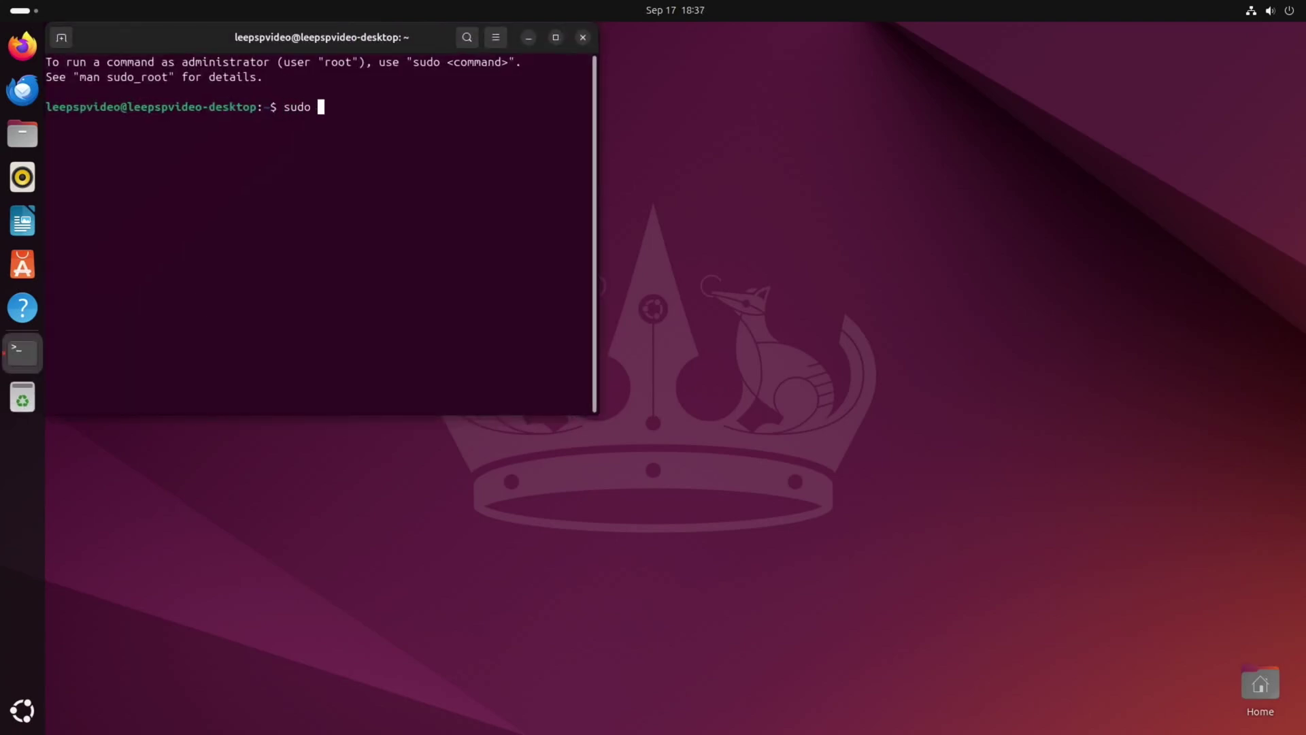
type("apt update")
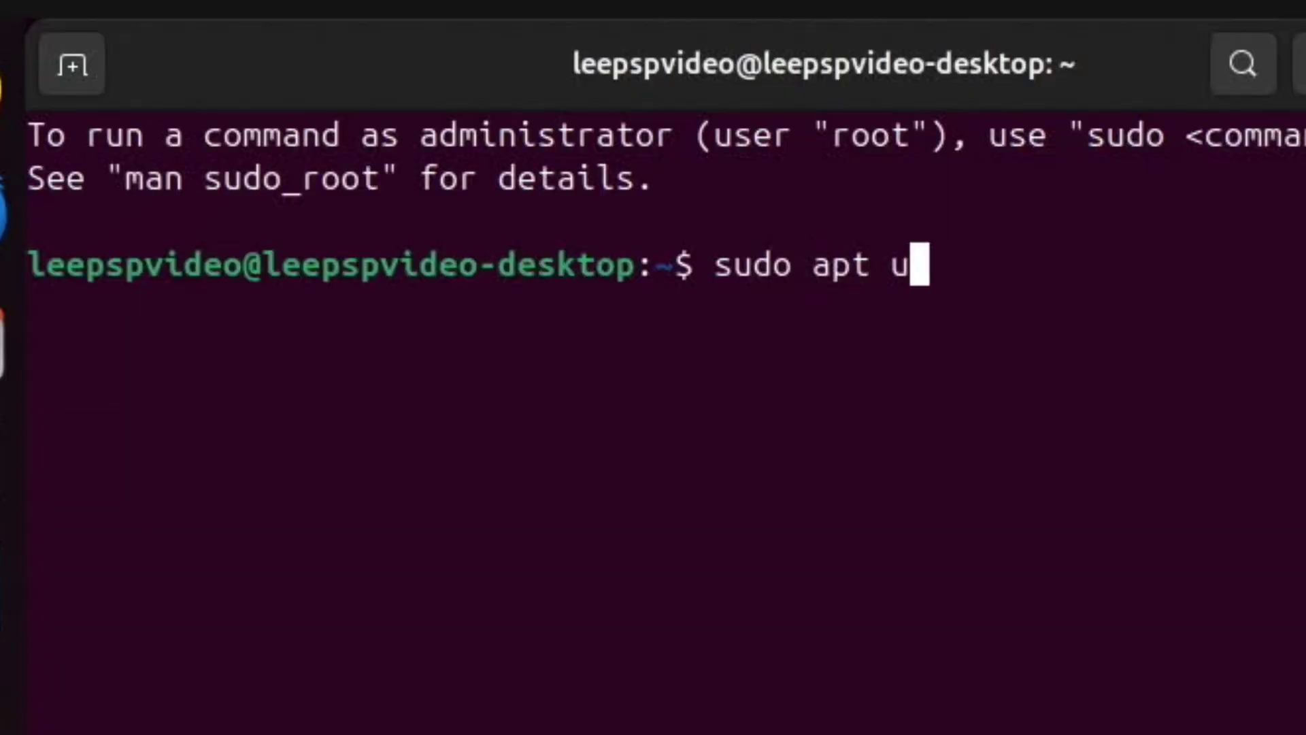
key("Return")
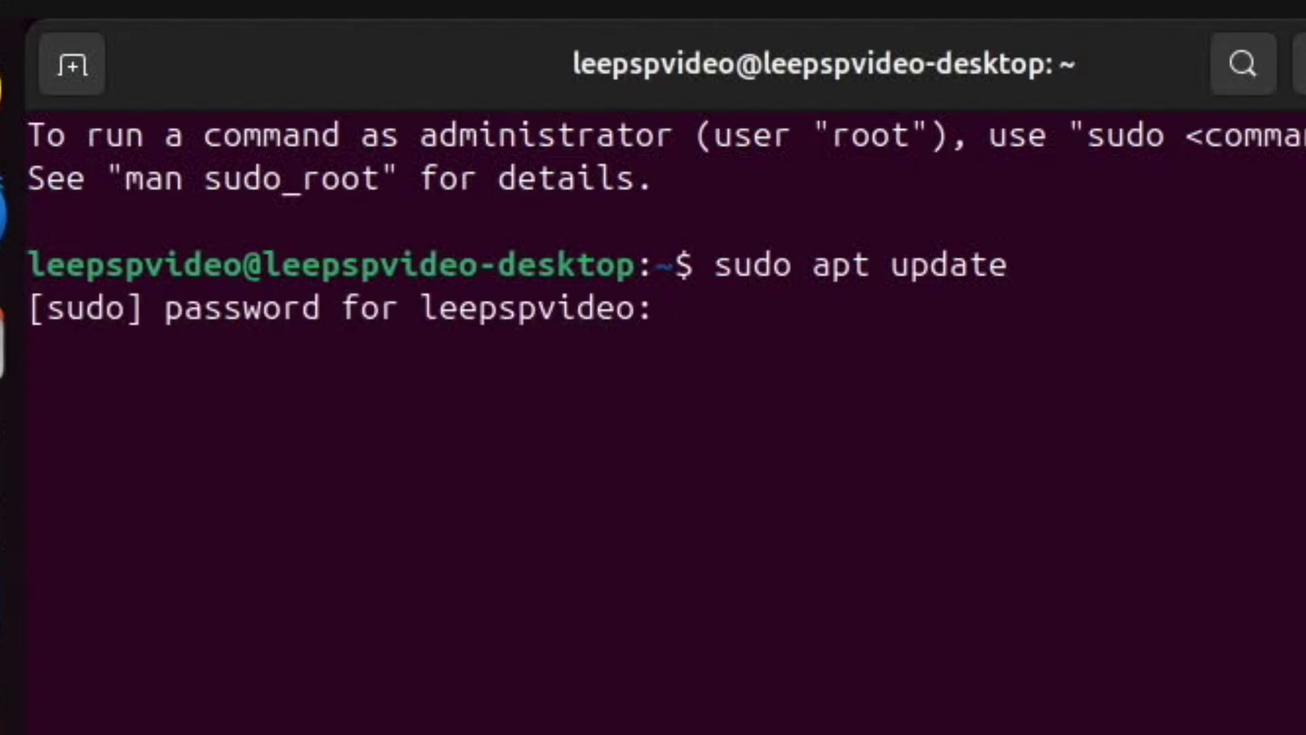
key("Return")
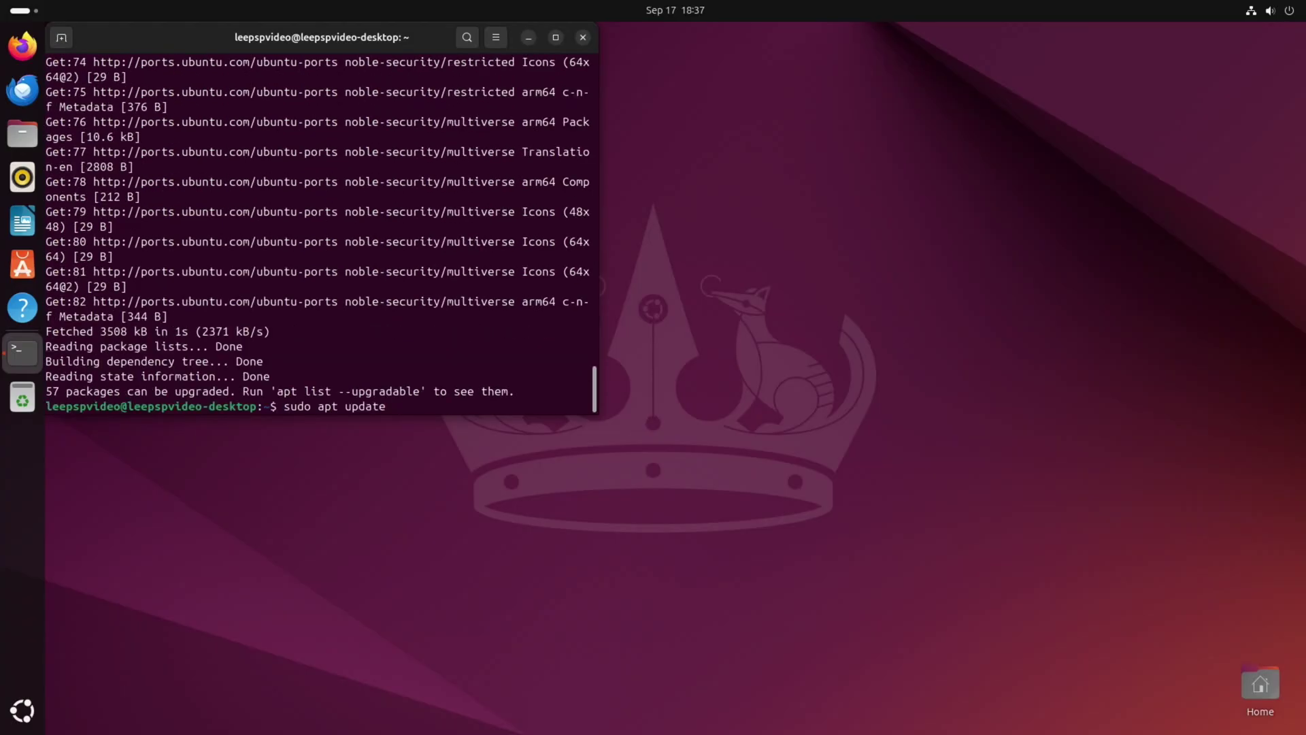
key("BackSpace")
type("gr")
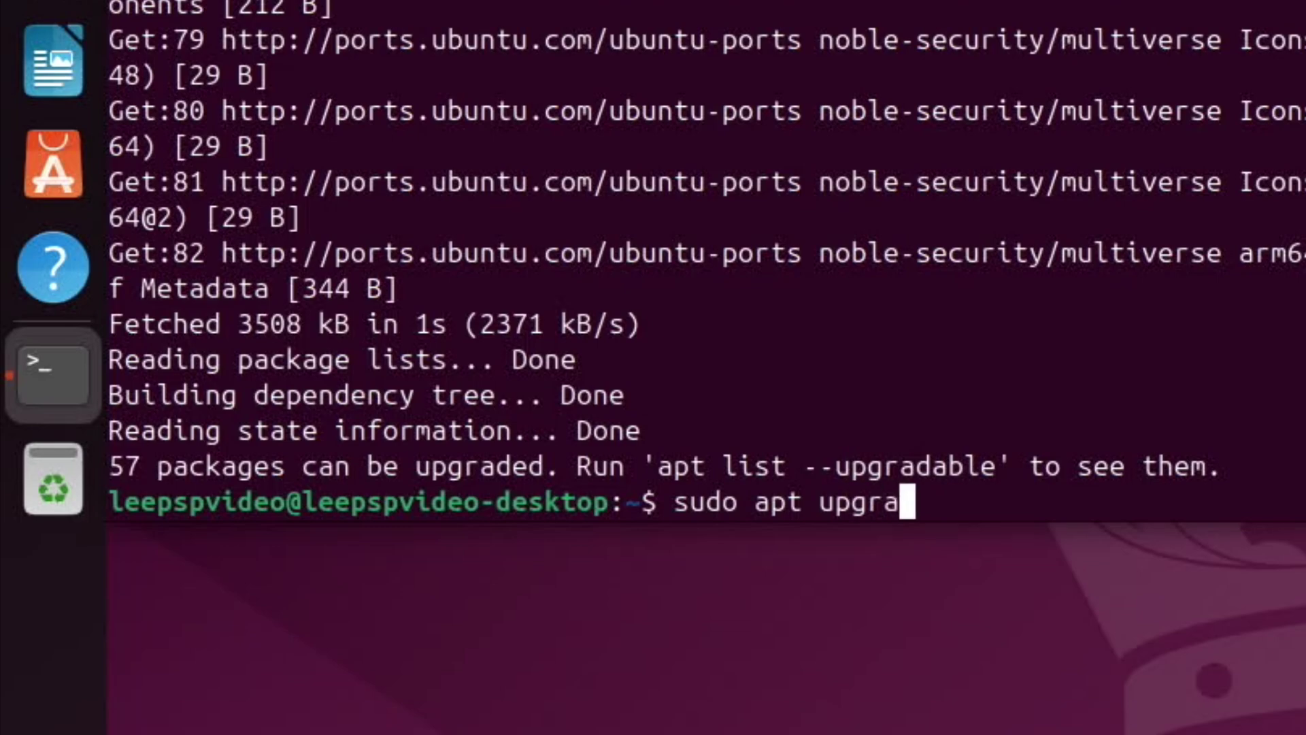
type("de")
key("Return")
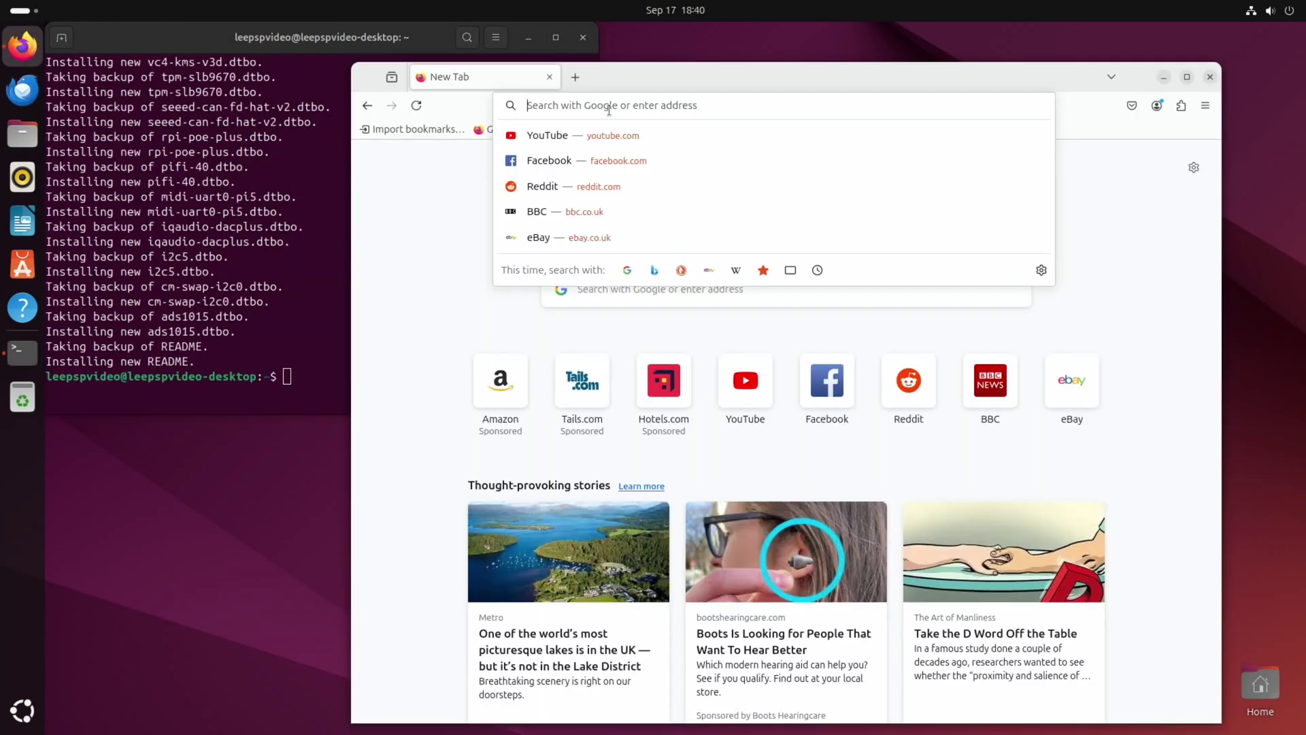
type("g")
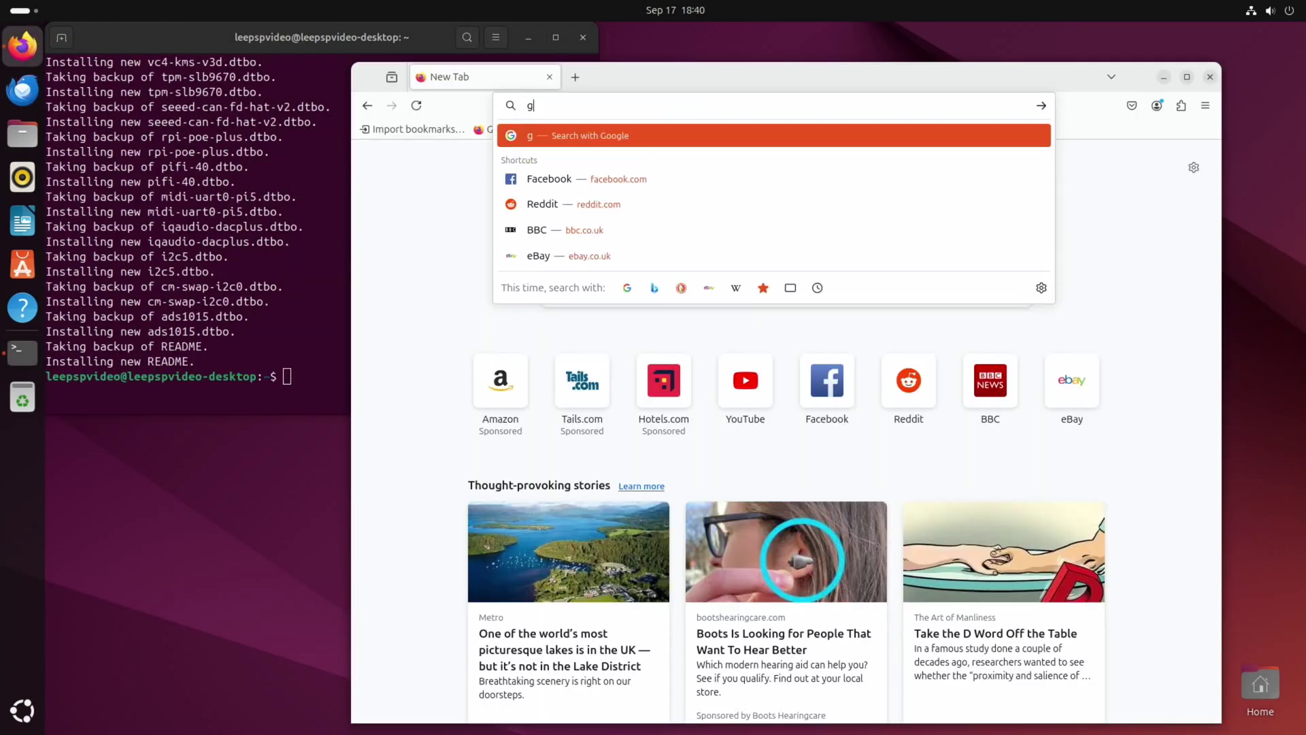
type("core")
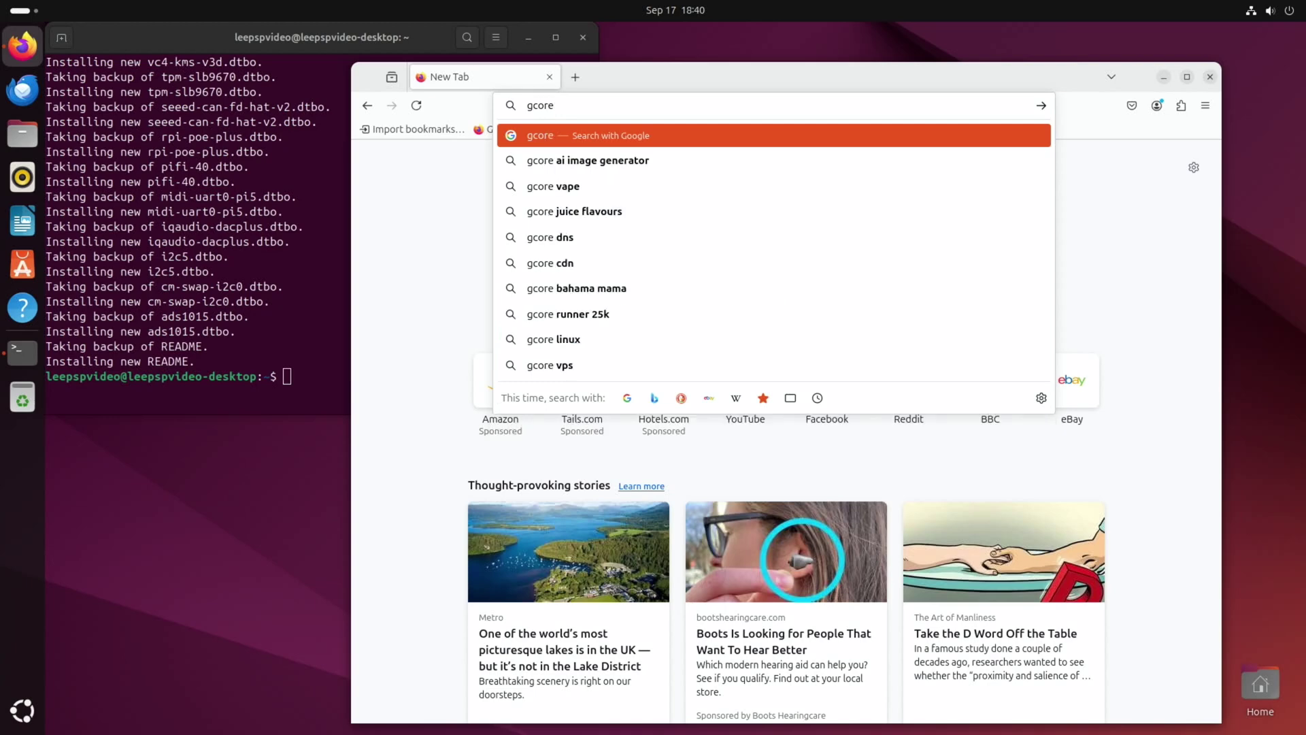
type(" how to ")
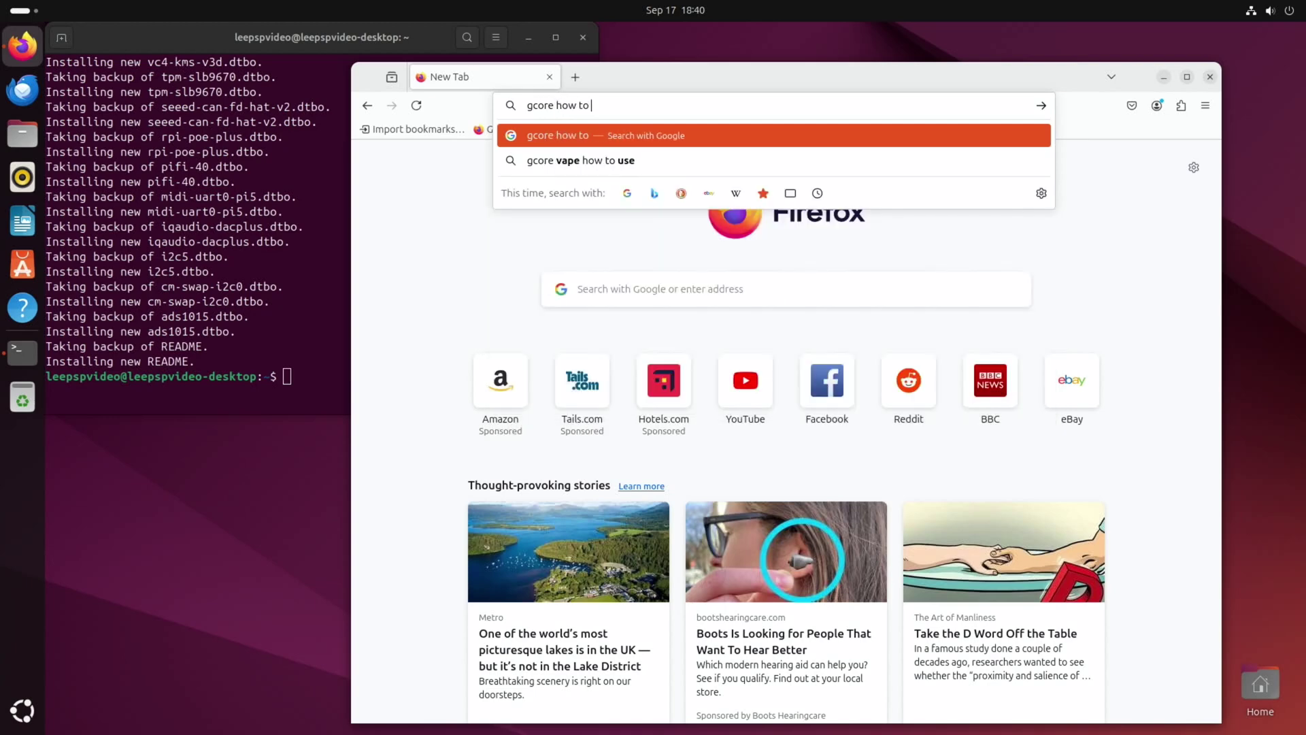
type("kde ")
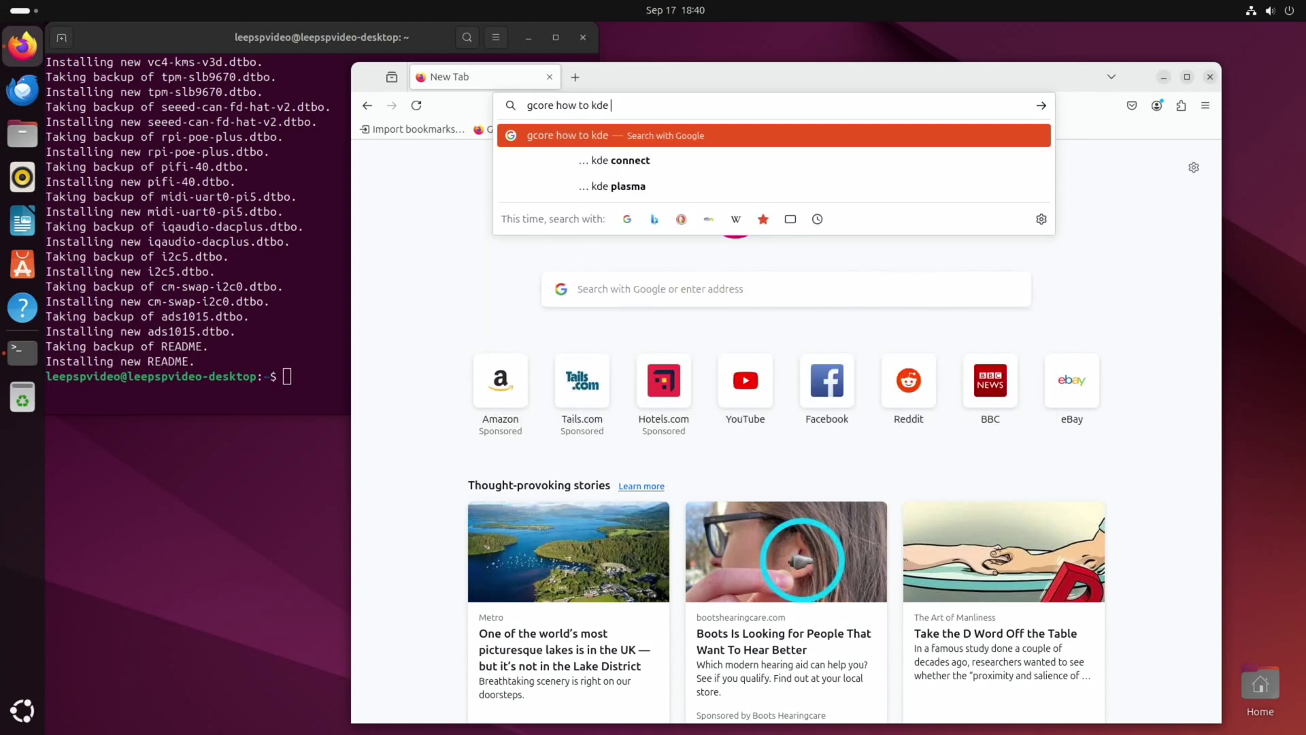
type("neon")
Step: Search for installing KDE Neon and open the Gcore installation guide
key("Return")
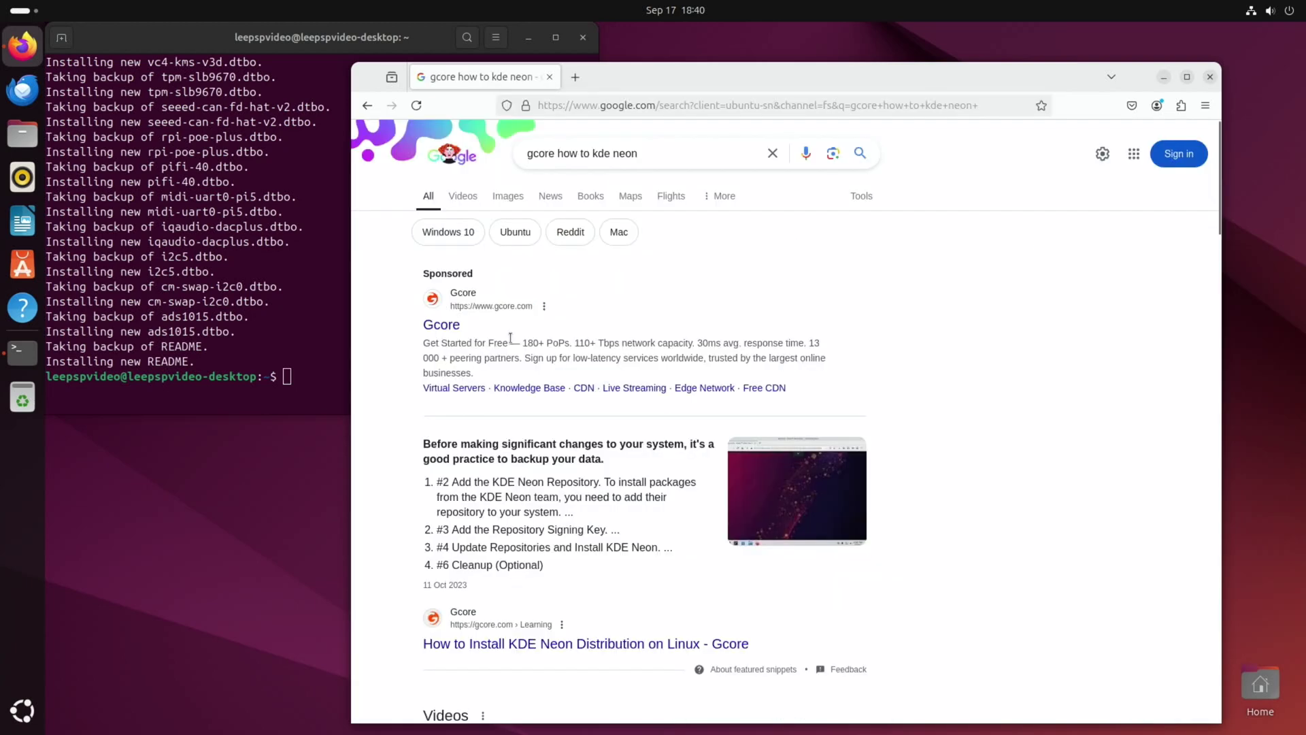
left_click(587, 644)
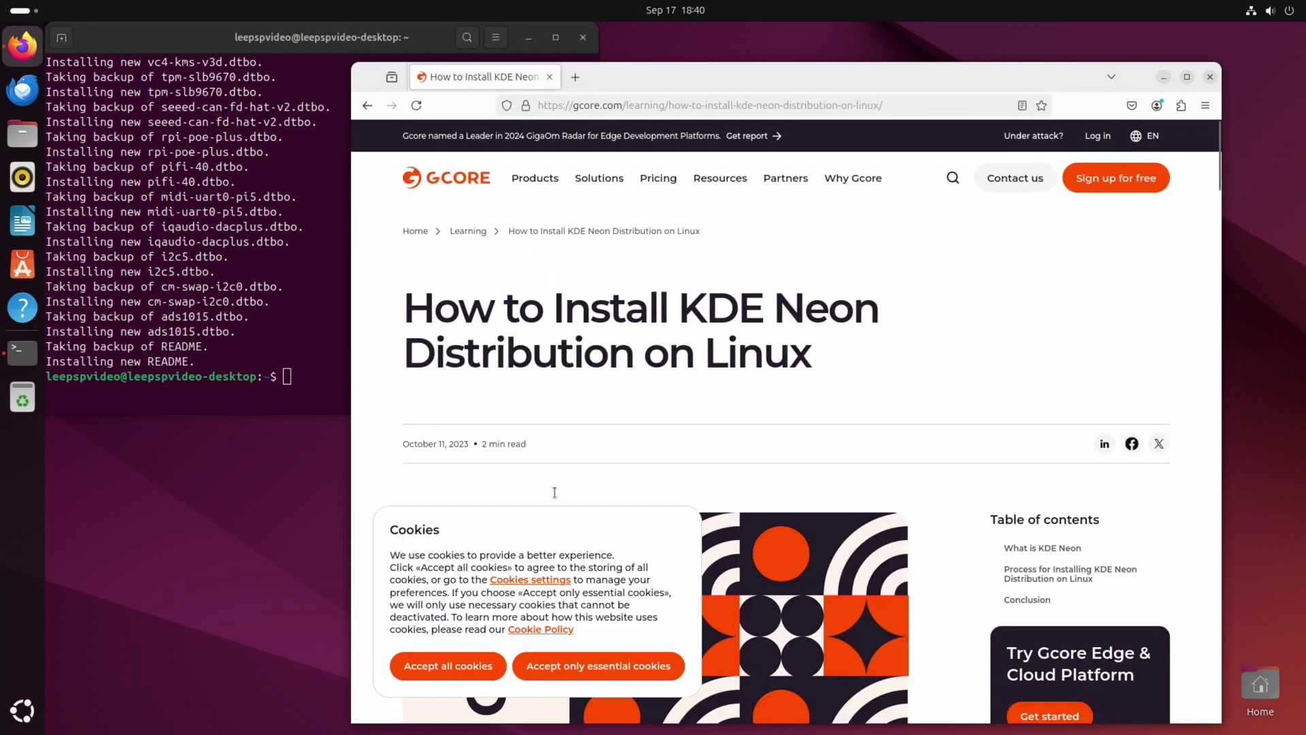
scroll(612, 470, "down", 10)
scroll(632, 458, "down", 4)
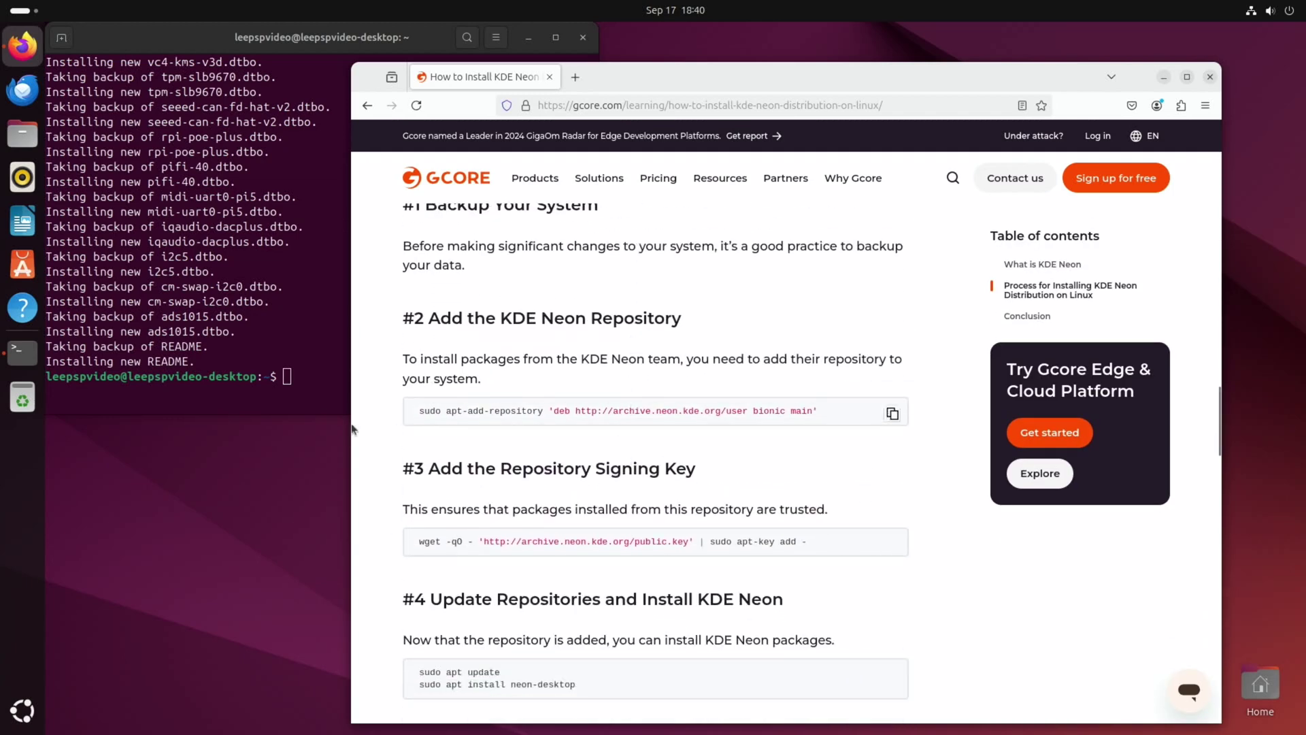
right_click(276, 378)
Step: Paste the KDE Neon add-repository command and change its release from bionic to noble
left_click(319, 426)
key("Left")
key("Left")
key("Left")
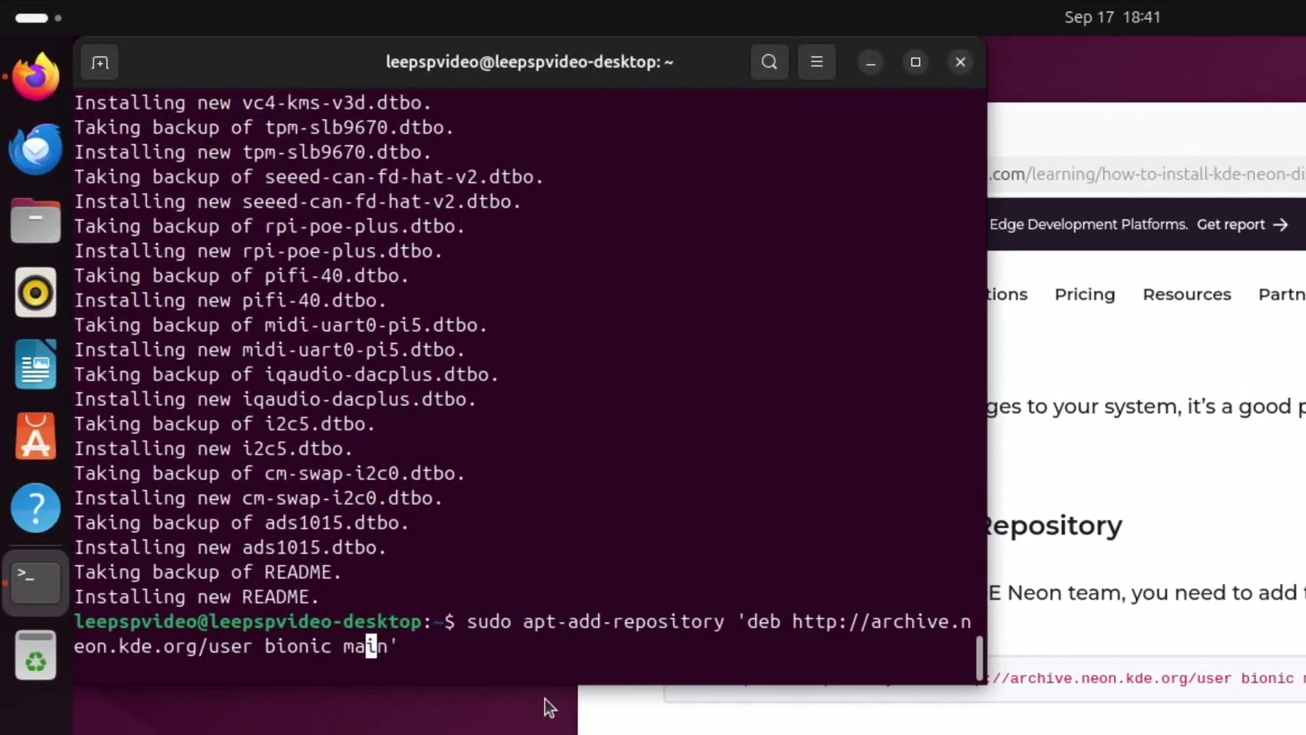
key("Left")
key("Left")
scroll(357, 561, "up", 3)
scroll(423, 483, "up", 3)
scroll(423, 484, "up", 3)
scroll(423, 483, "up", 3)
scroll(424, 484, "up", 3)
left_click_drag(981, 618, 981, 230)
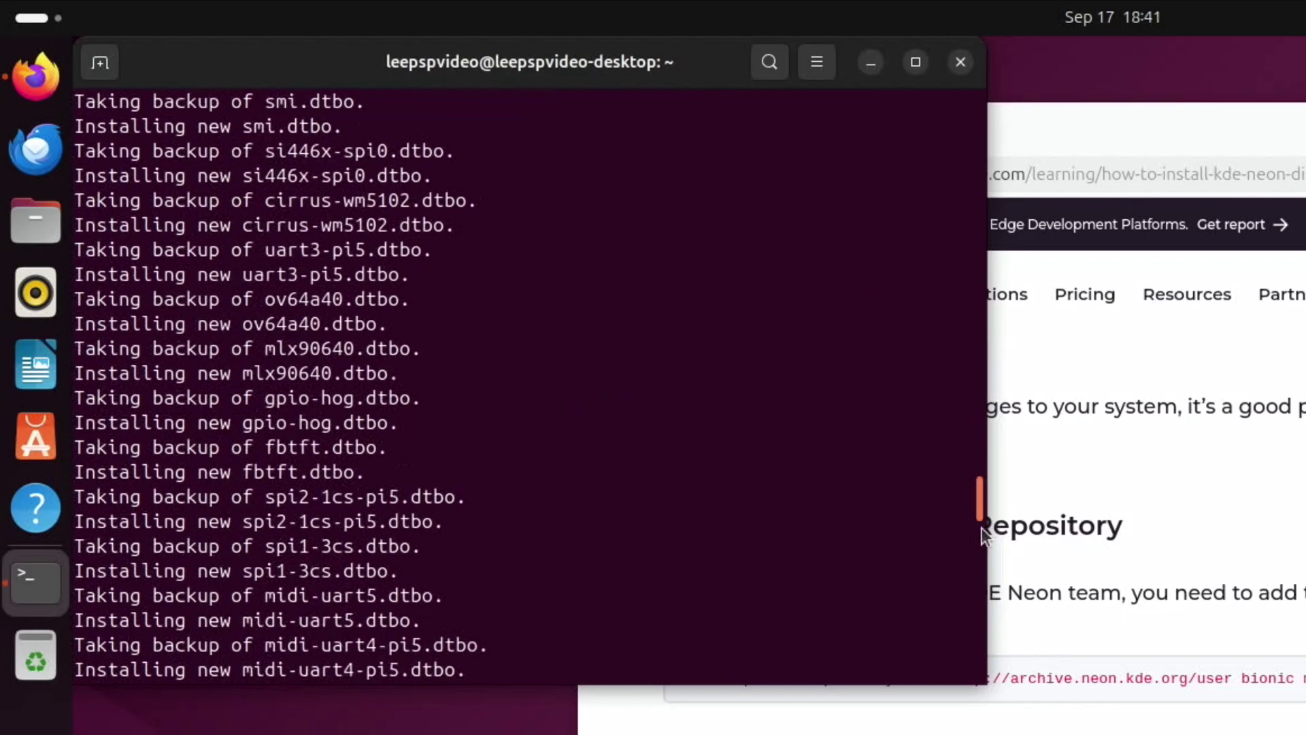
left_click_drag(981, 531, 993, 679)
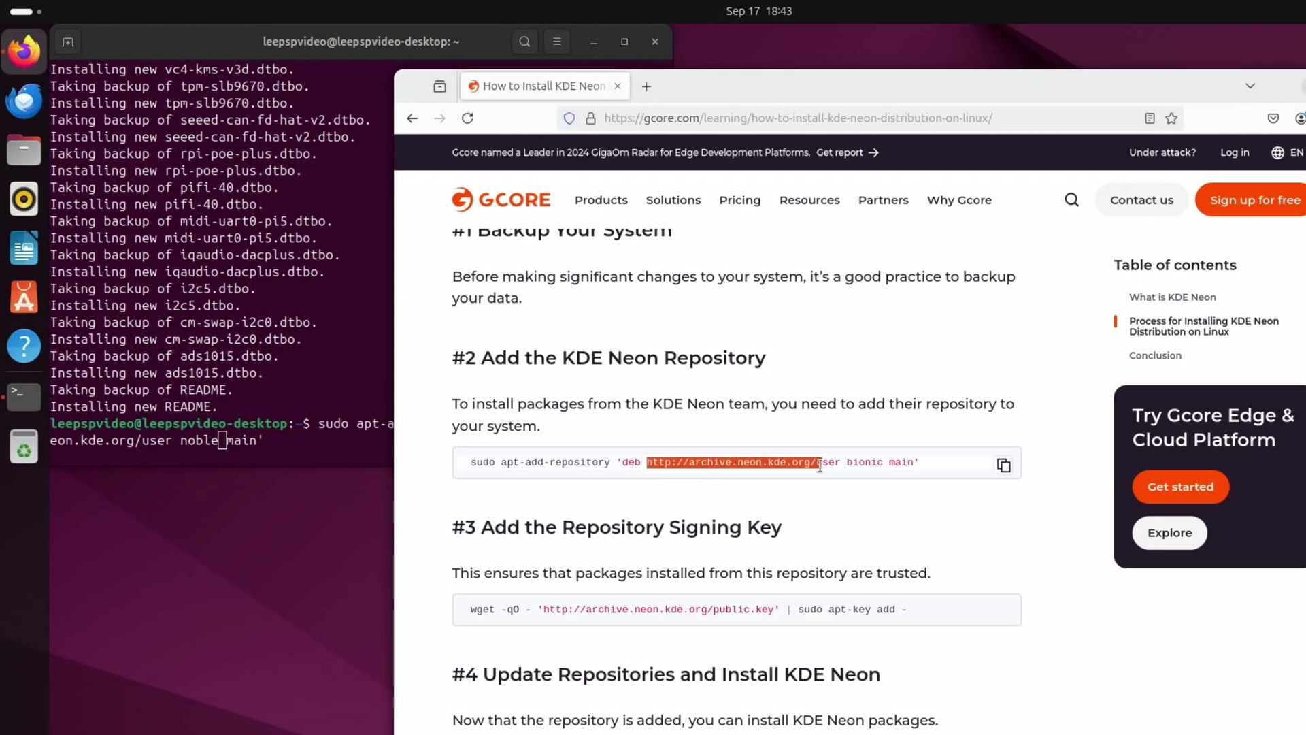
Step: Open the guide's KDE Neon archive URL and check that dists lists noble
left_click_drag(828, 467, 837, 467)
right_click(824, 467)
left_click(847, 480)
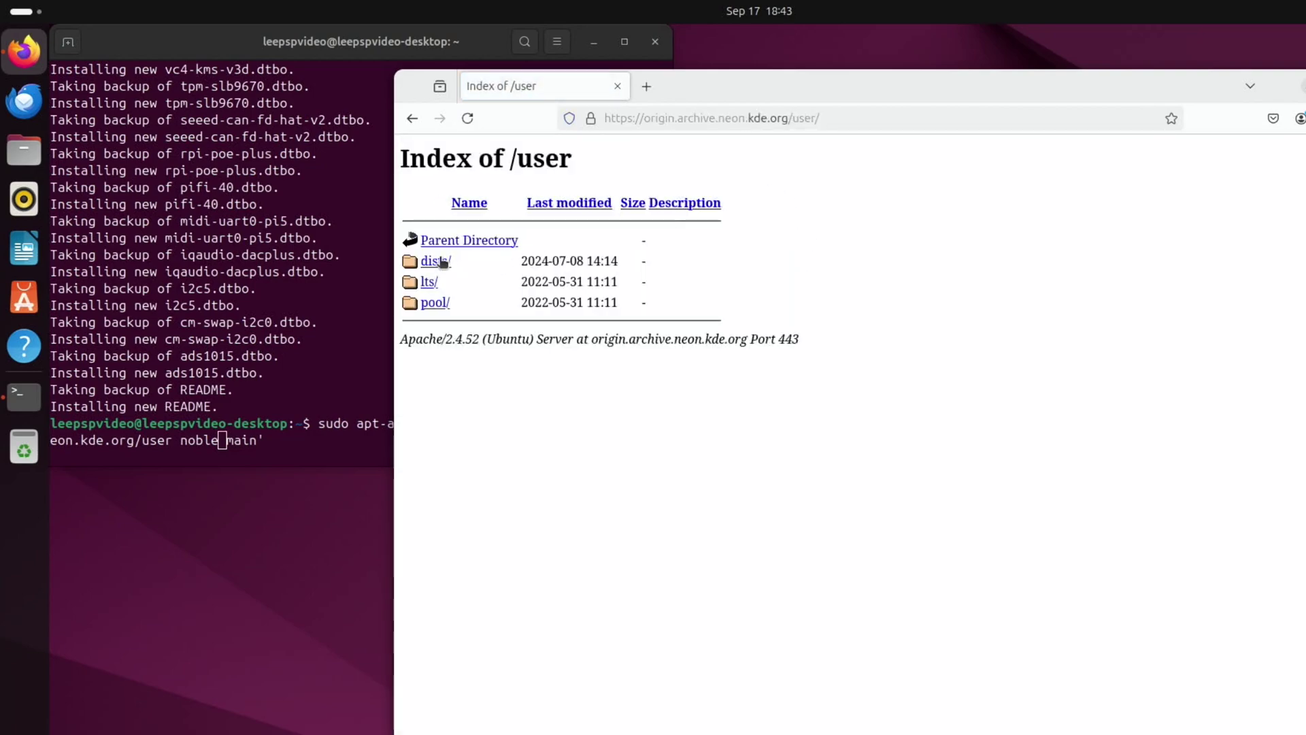
left_click(436, 262)
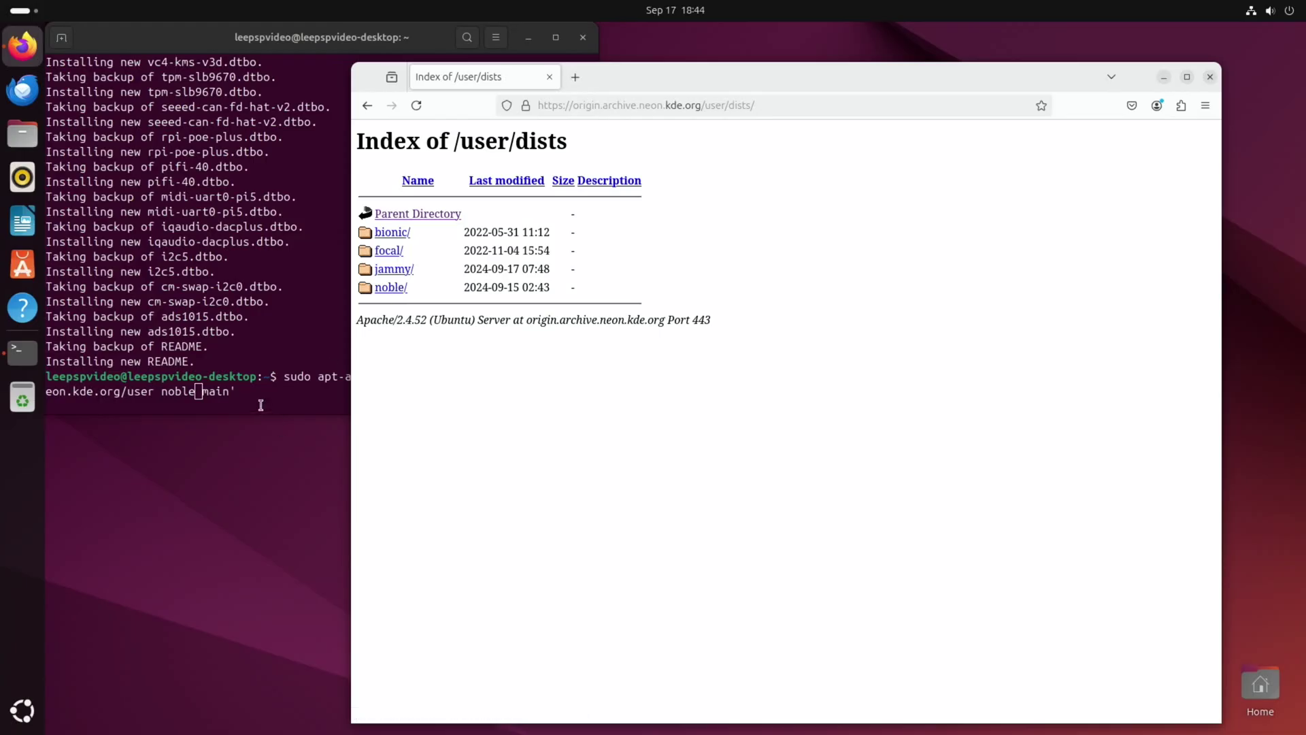
left_click(261, 405)
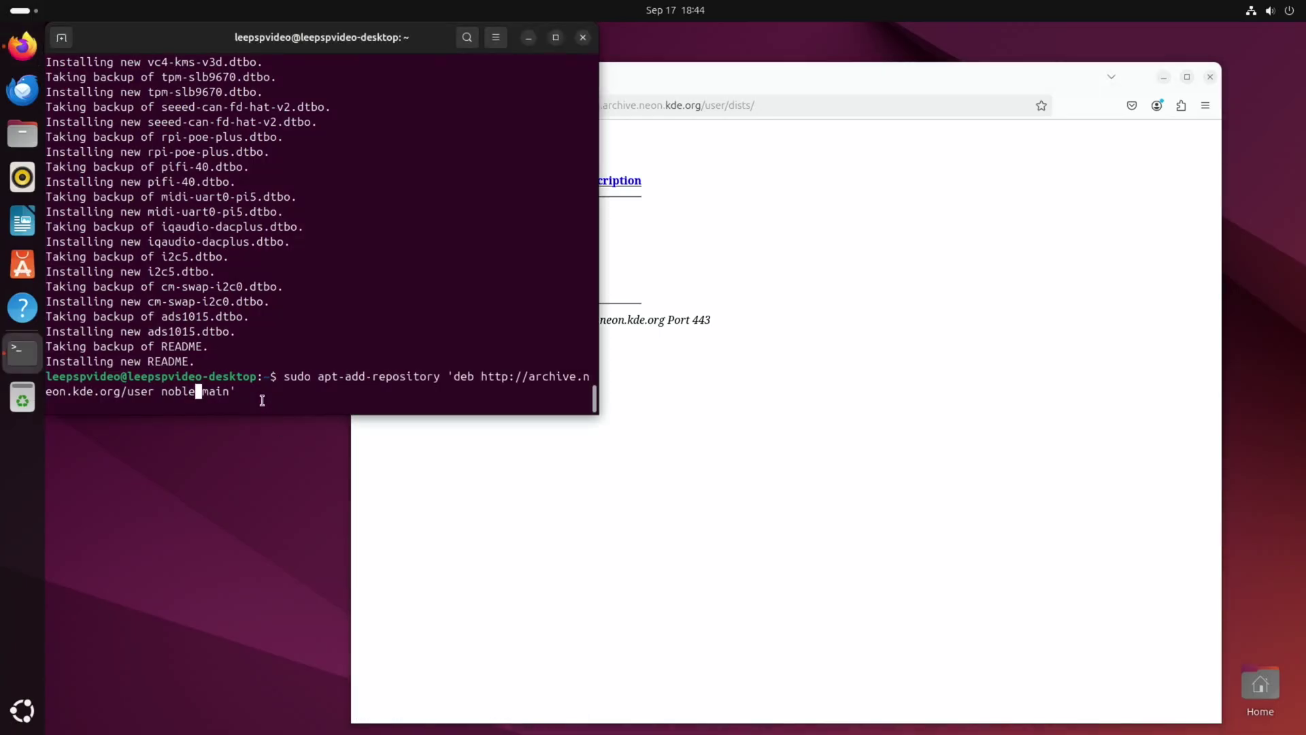
Step: Submit the add-repository command, then open Software & Updates and move it aside
key("Return")
key("Return")
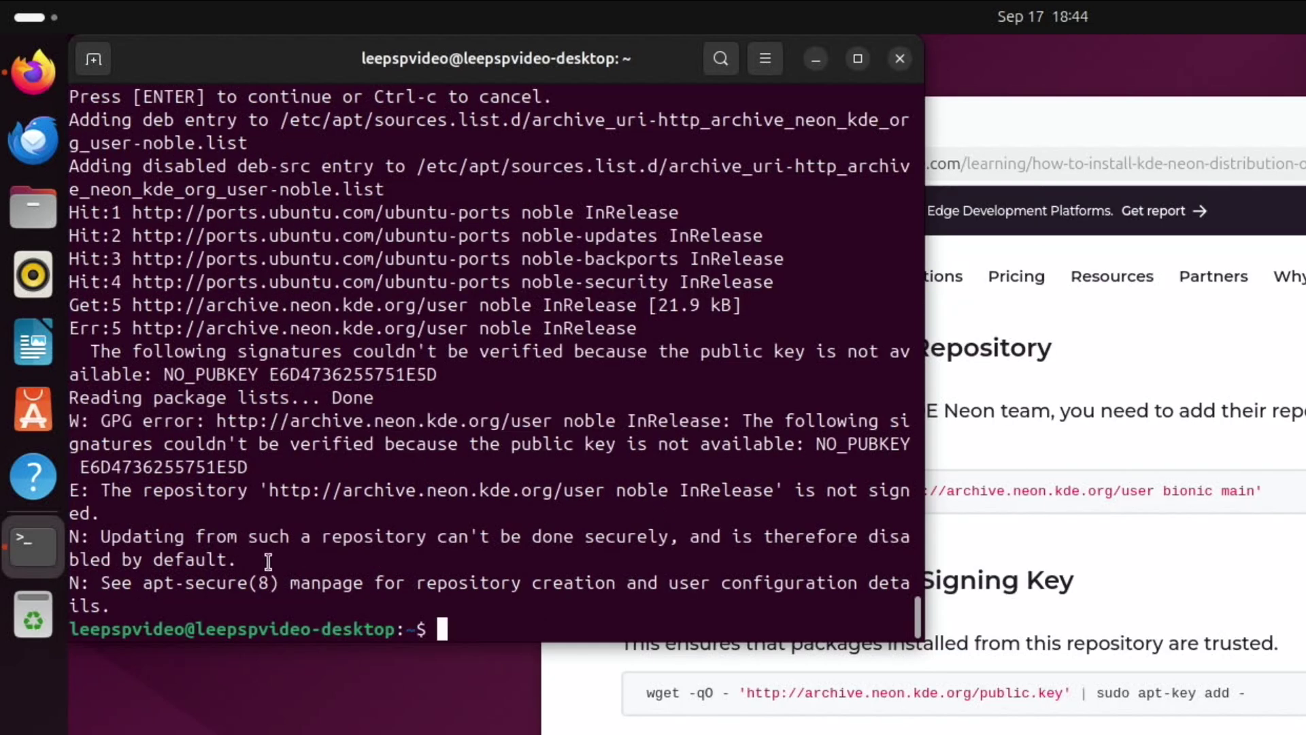
key("super")
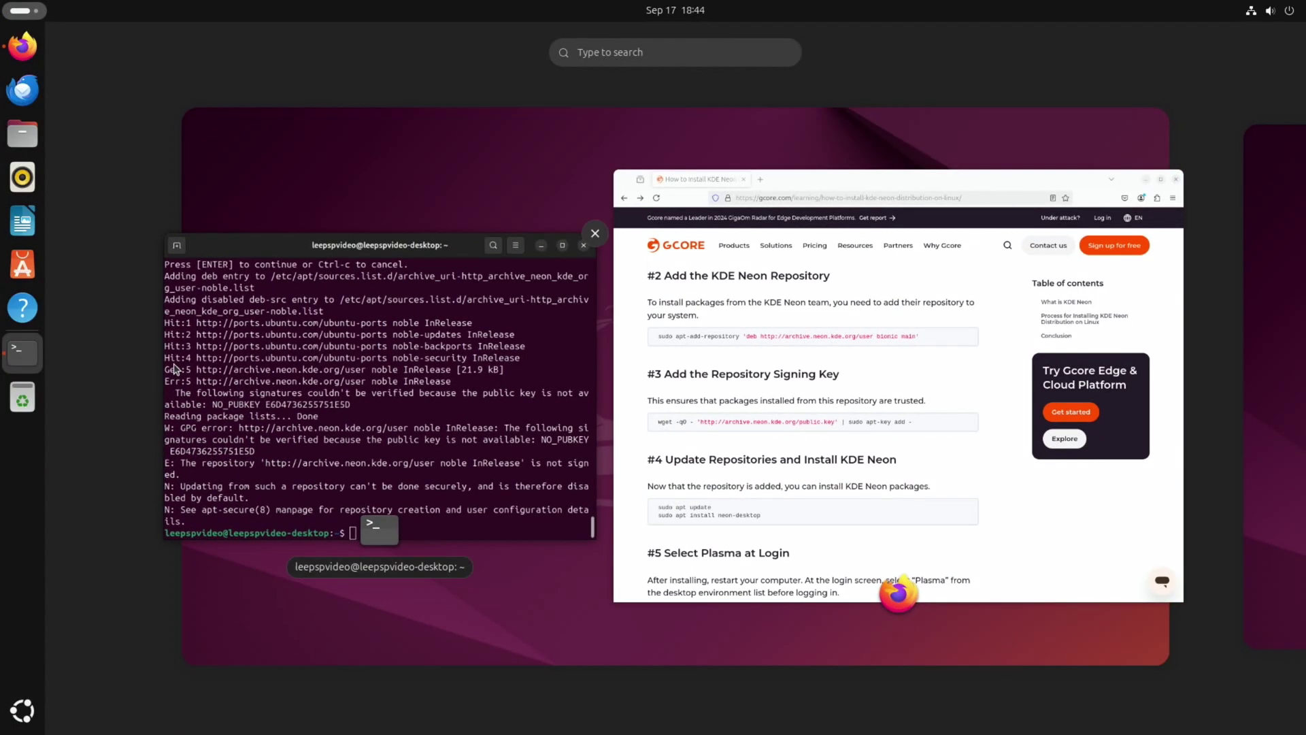
type("re")
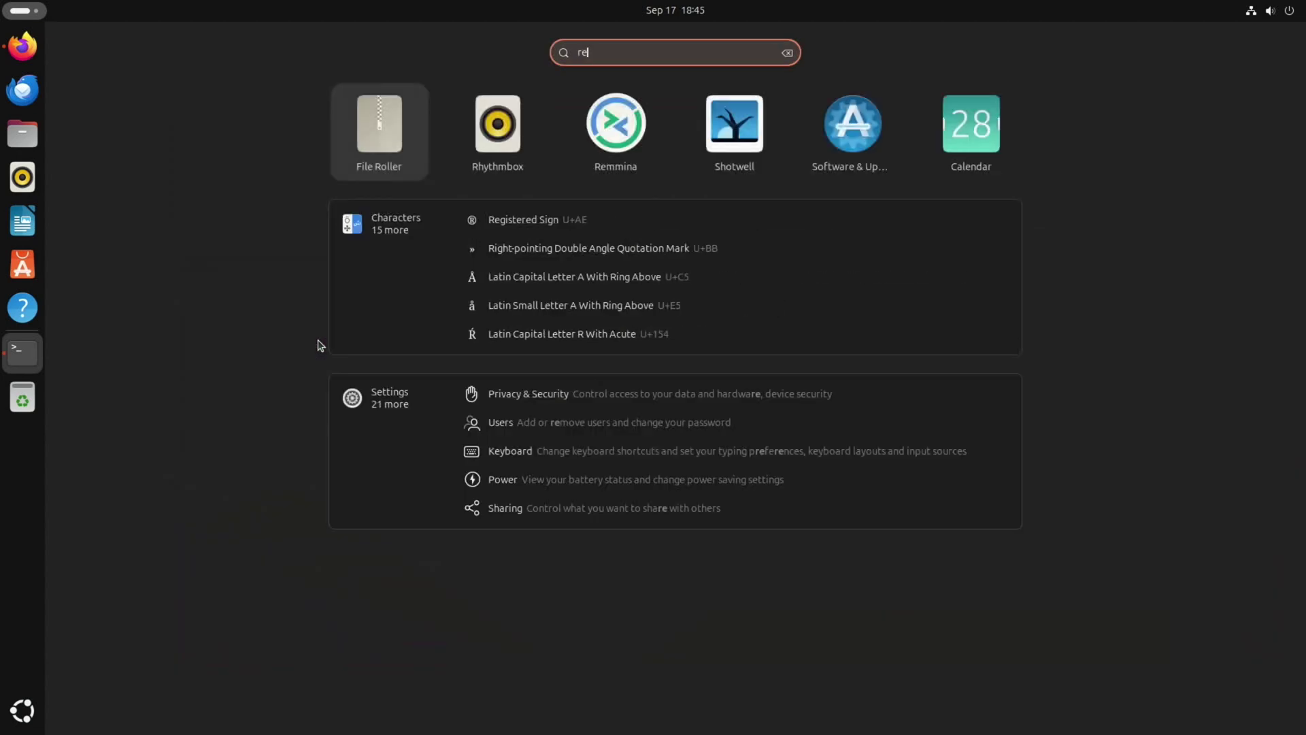
type("po")
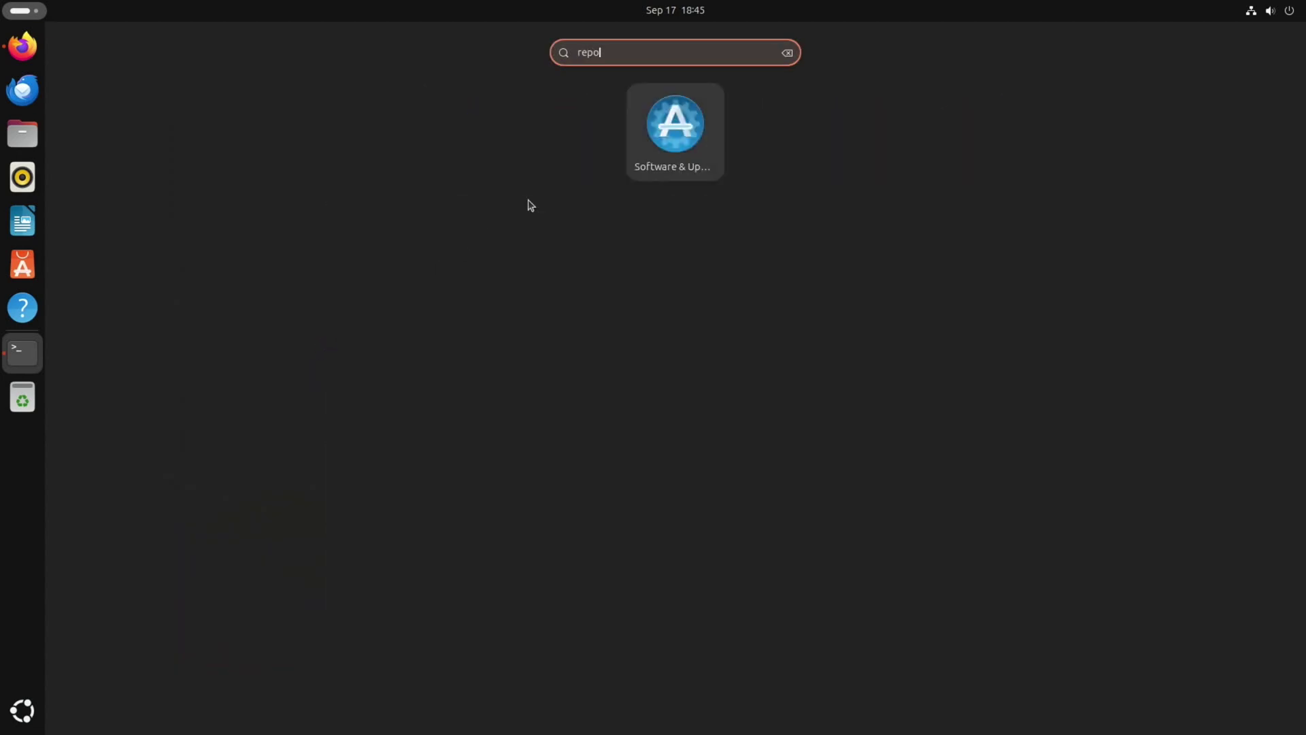
left_click(651, 139)
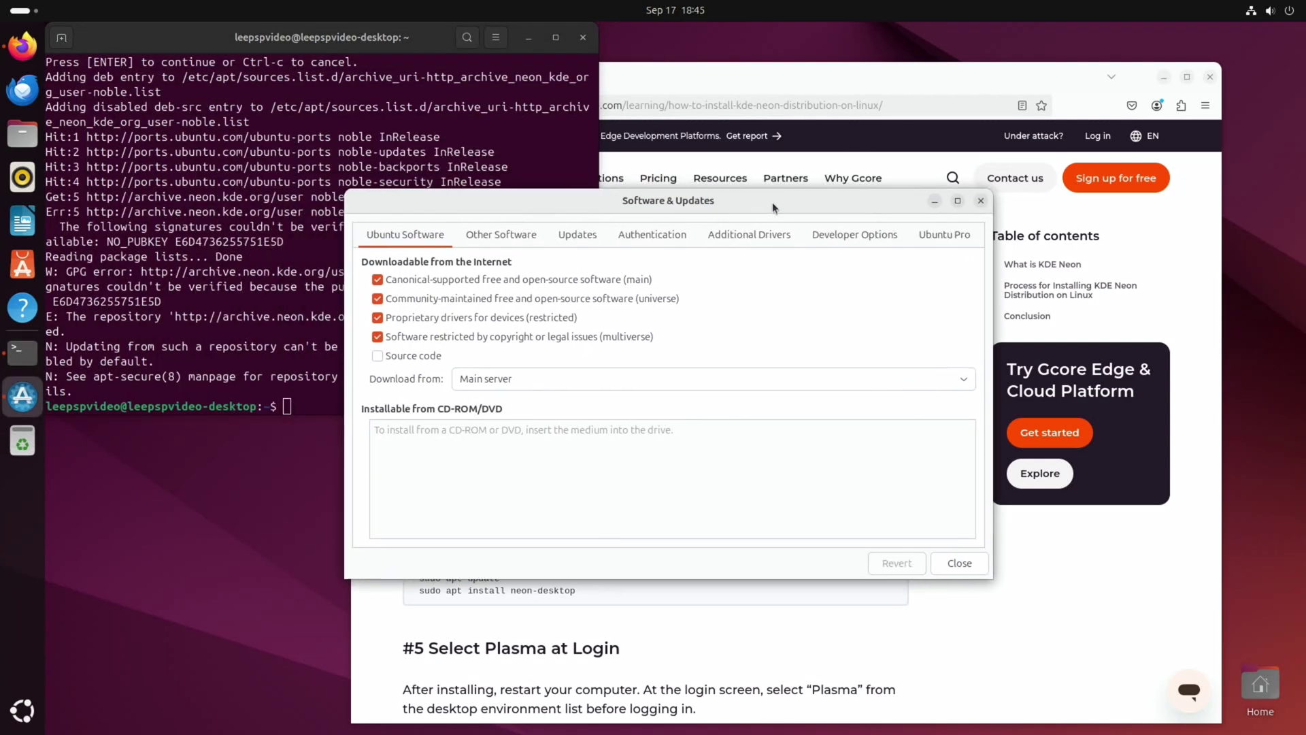
left_click_drag(509, 75, 893, 222)
Step: Enable the KDE neon source-code entry under Other Software, authenticate, close, and reload
left_click(621, 244)
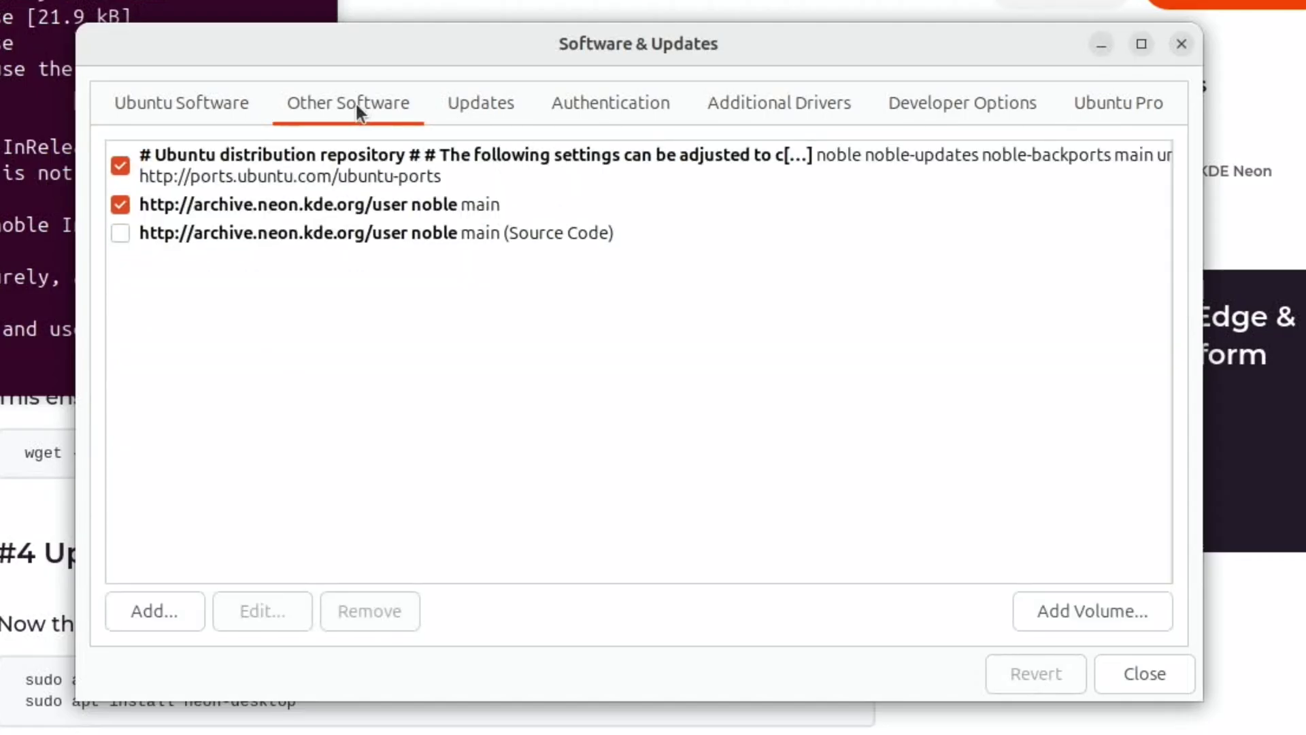
left_click(120, 234)
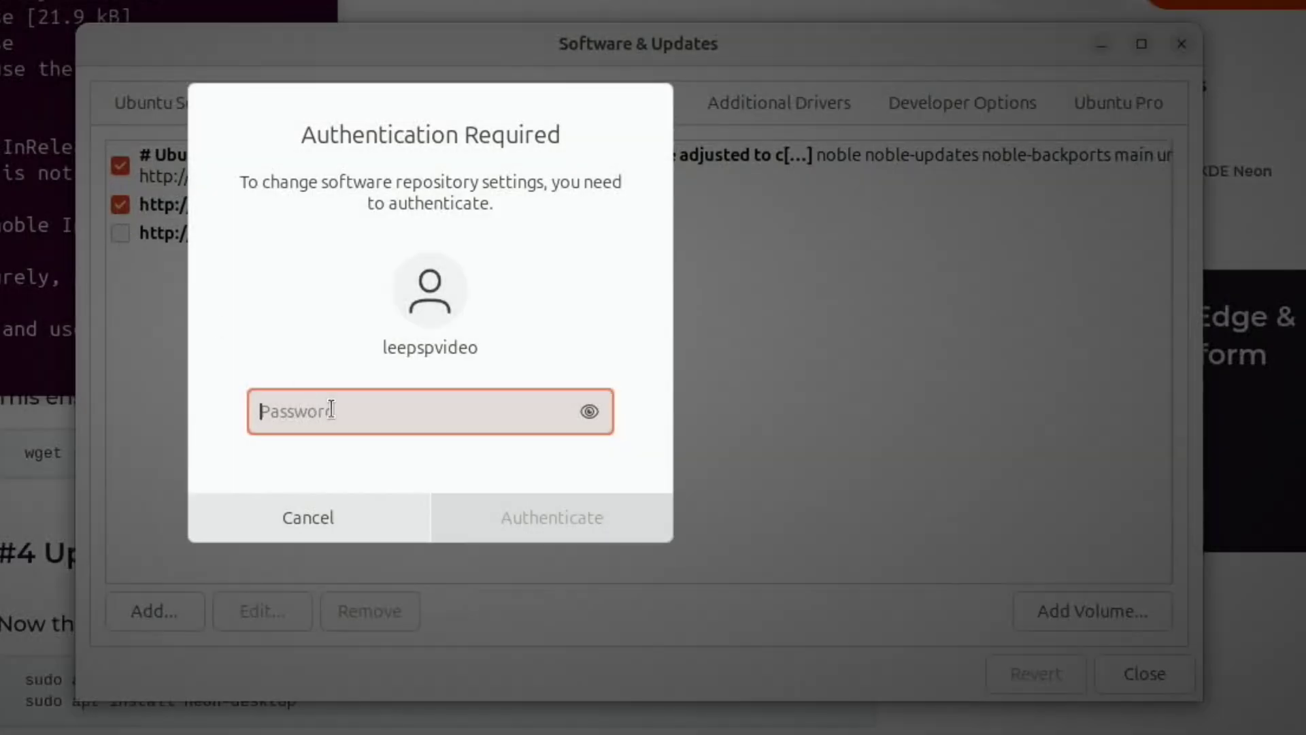
type("************")
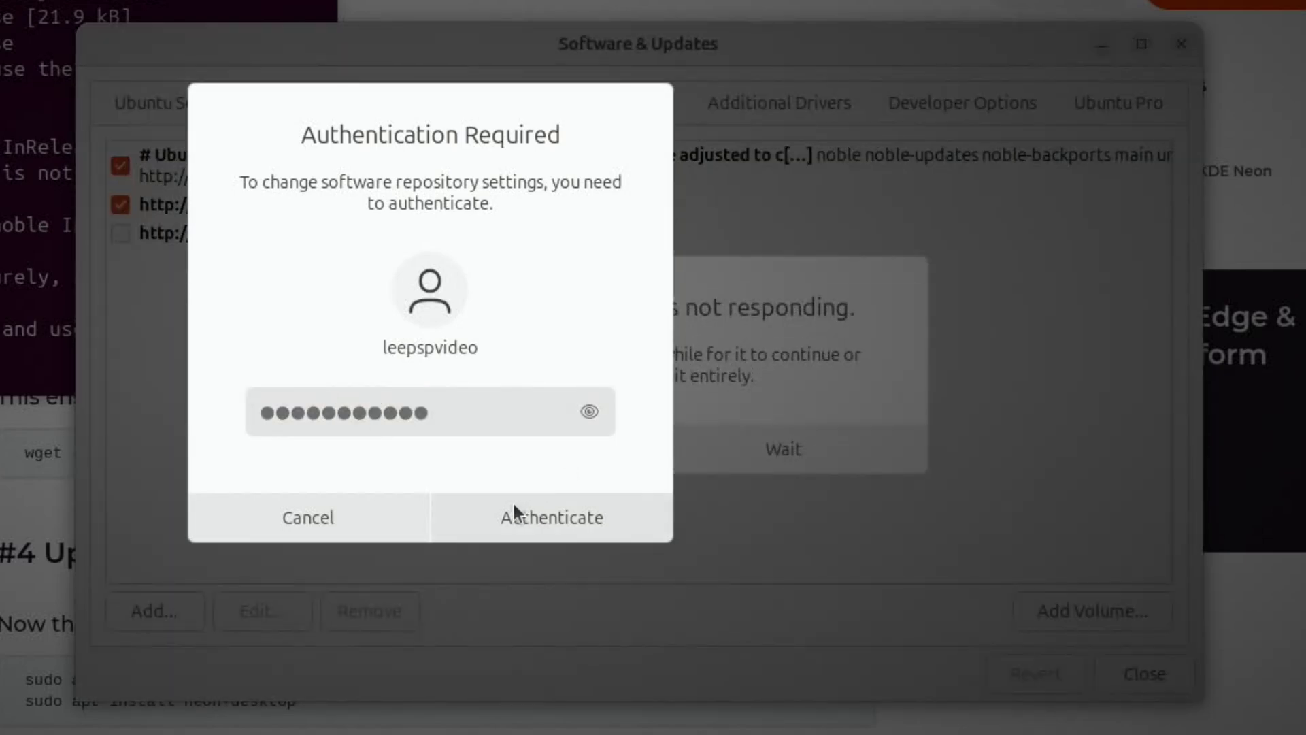
left_click(511, 516)
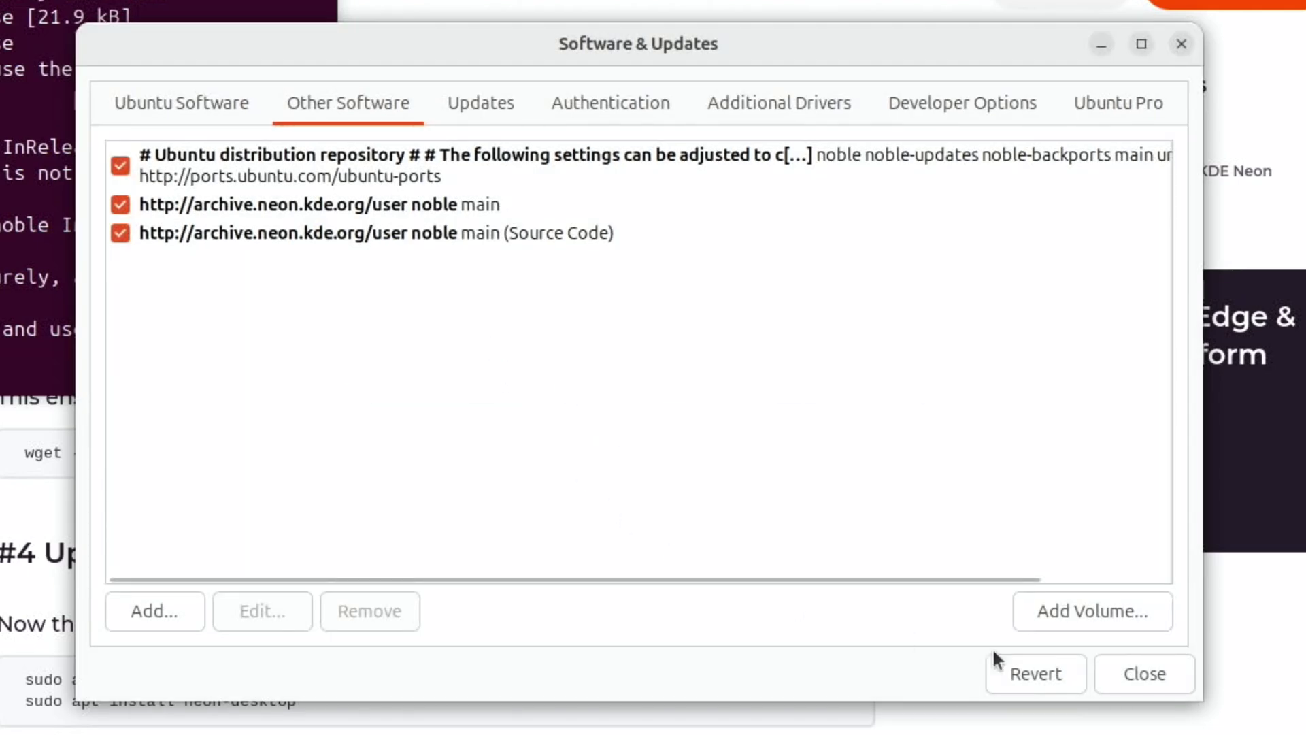
left_click(1170, 673)
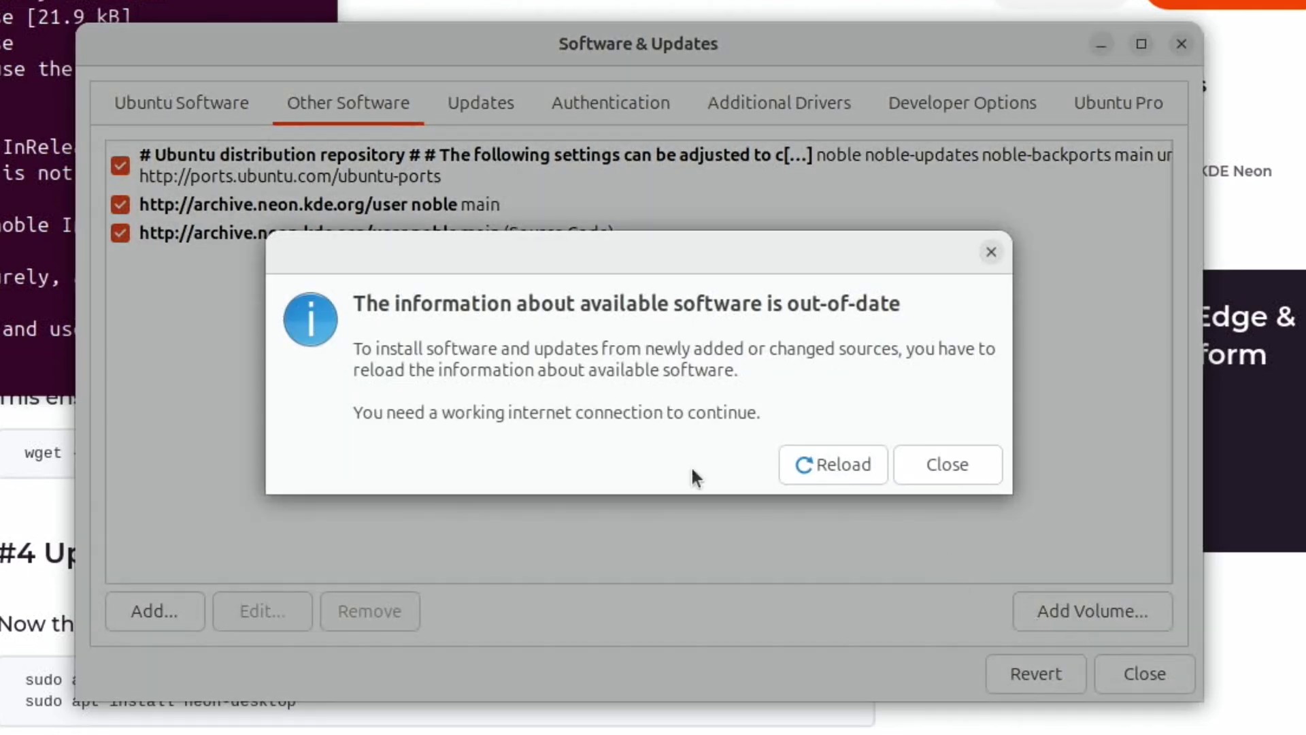
left_click(807, 465)
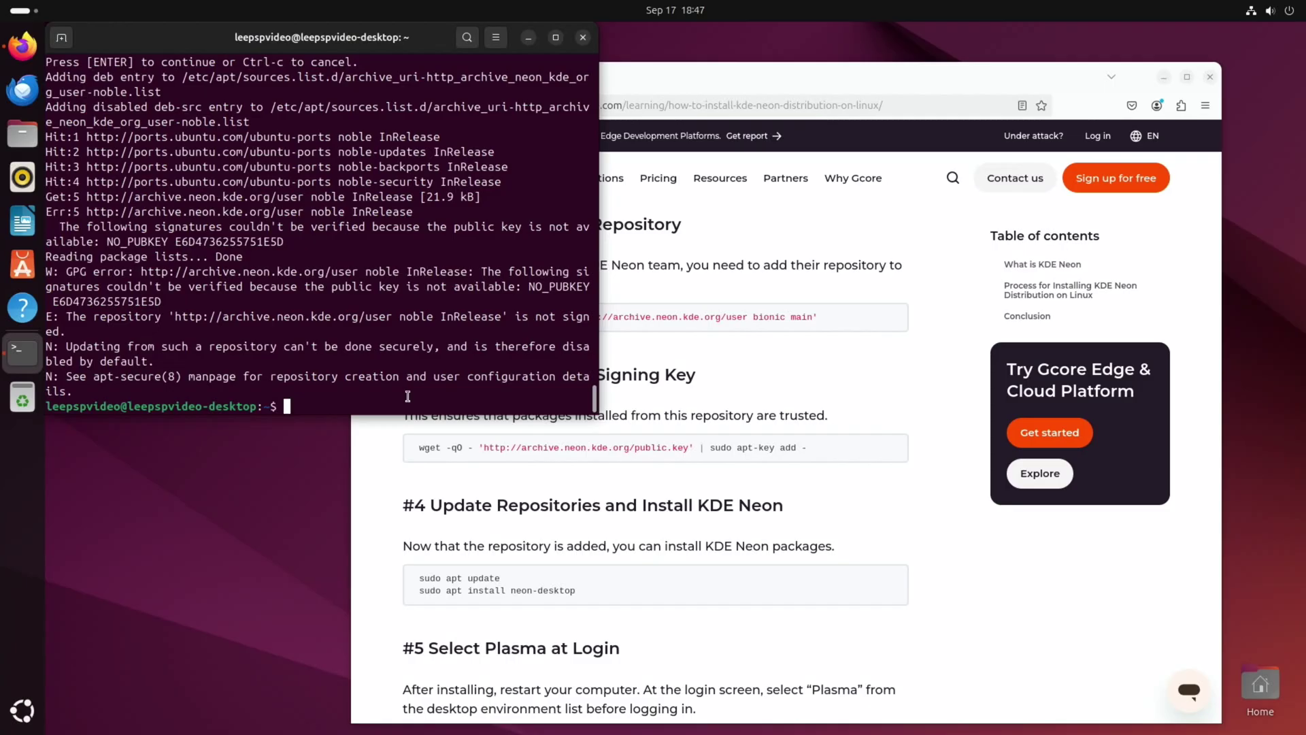
type("sudo apt update")
Step: Rerun sudo apt update, then recall it and begin editing it into sudo apt upgrade
key("Return")
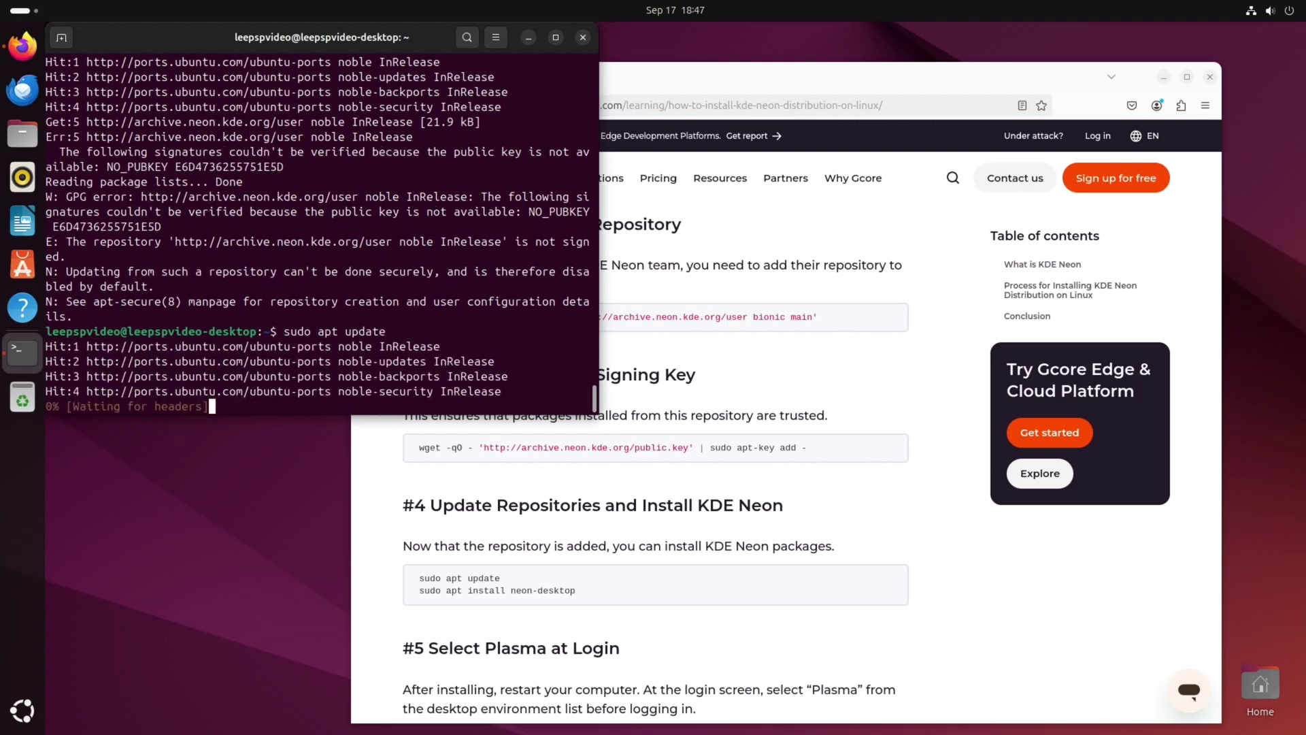
key("Up")
key("BackSpace")
key("BackSpace")
key("BackSpace")
key("BackSpace")
type("grade")
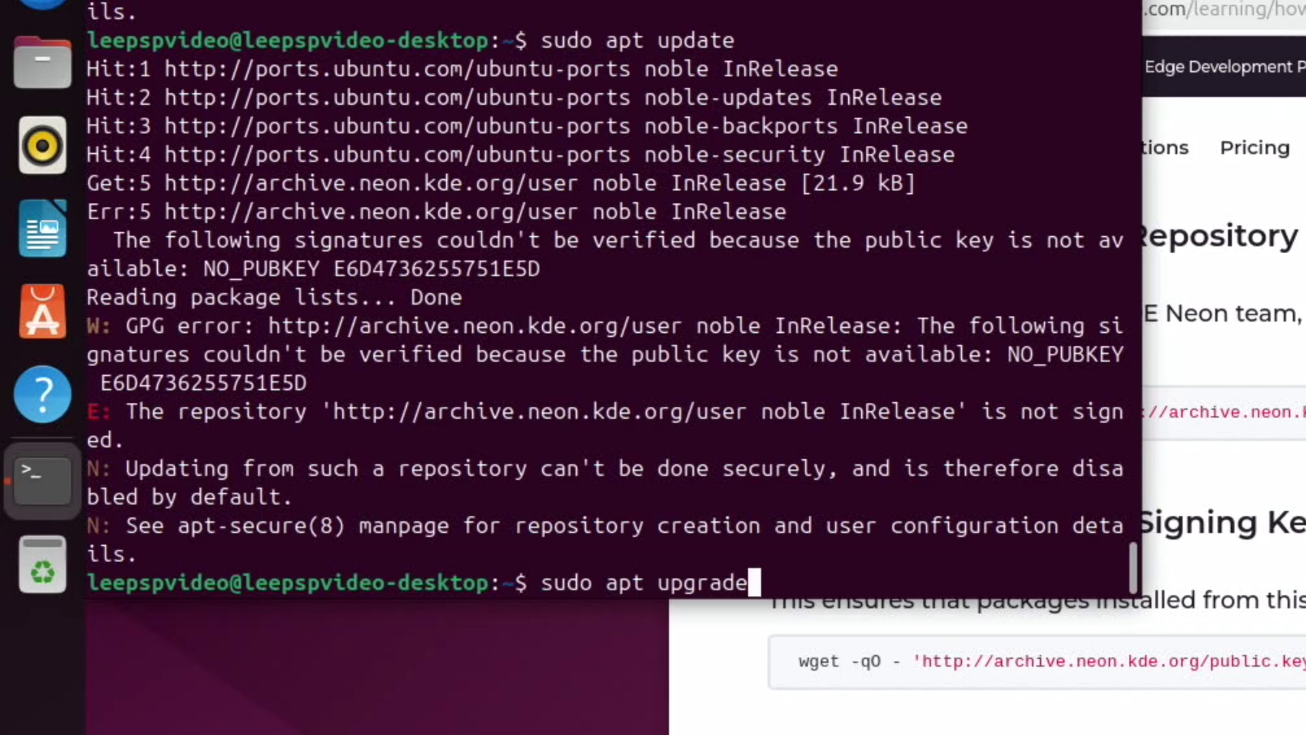
Step: Run the upgrade, then paste and run the guide's wget KDE Neon signing-key command
key("Return")
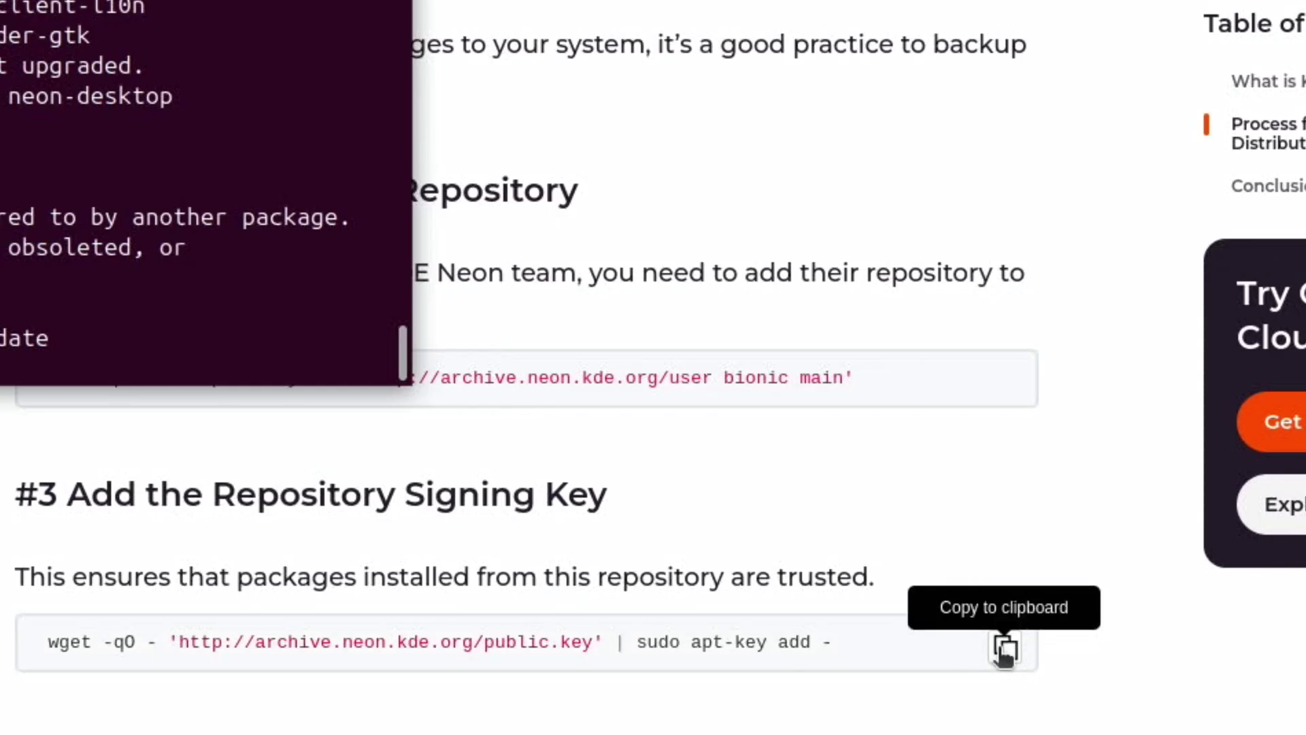
left_click(1005, 649)
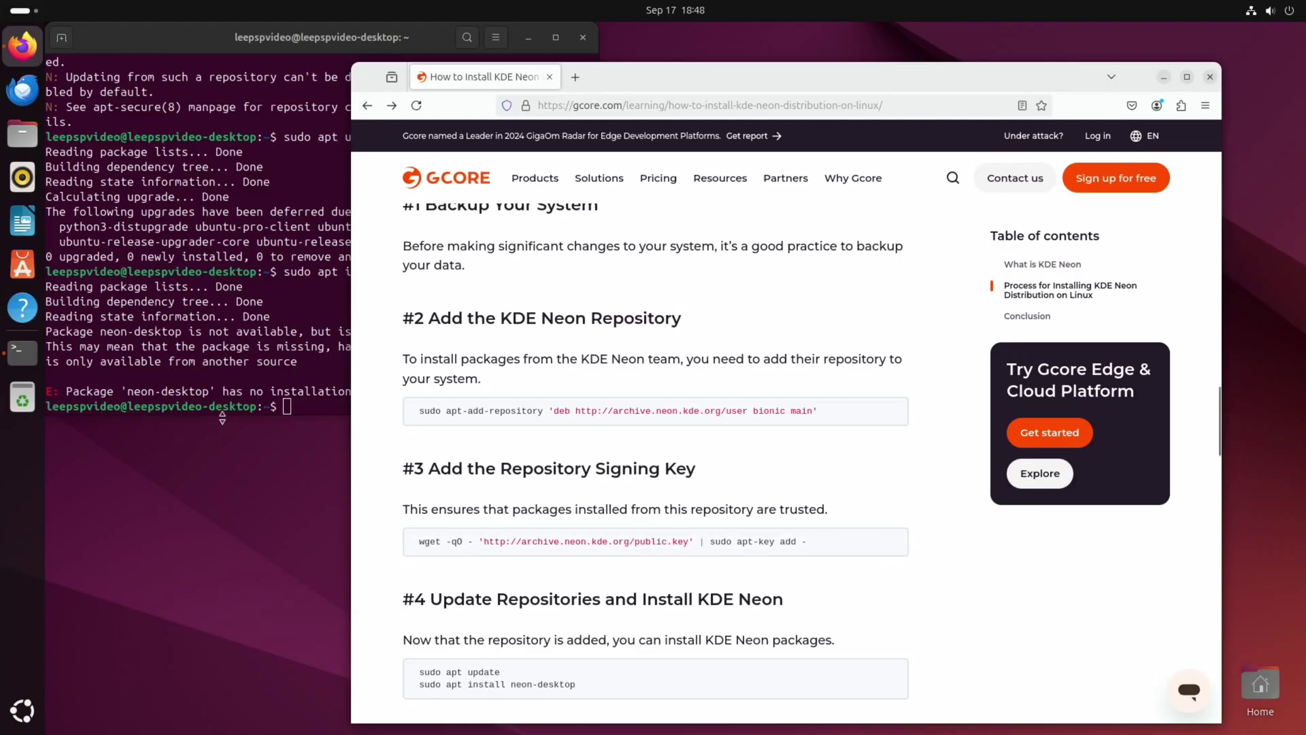
left_click(251, 409)
right_click(287, 424)
left_click(310, 466)
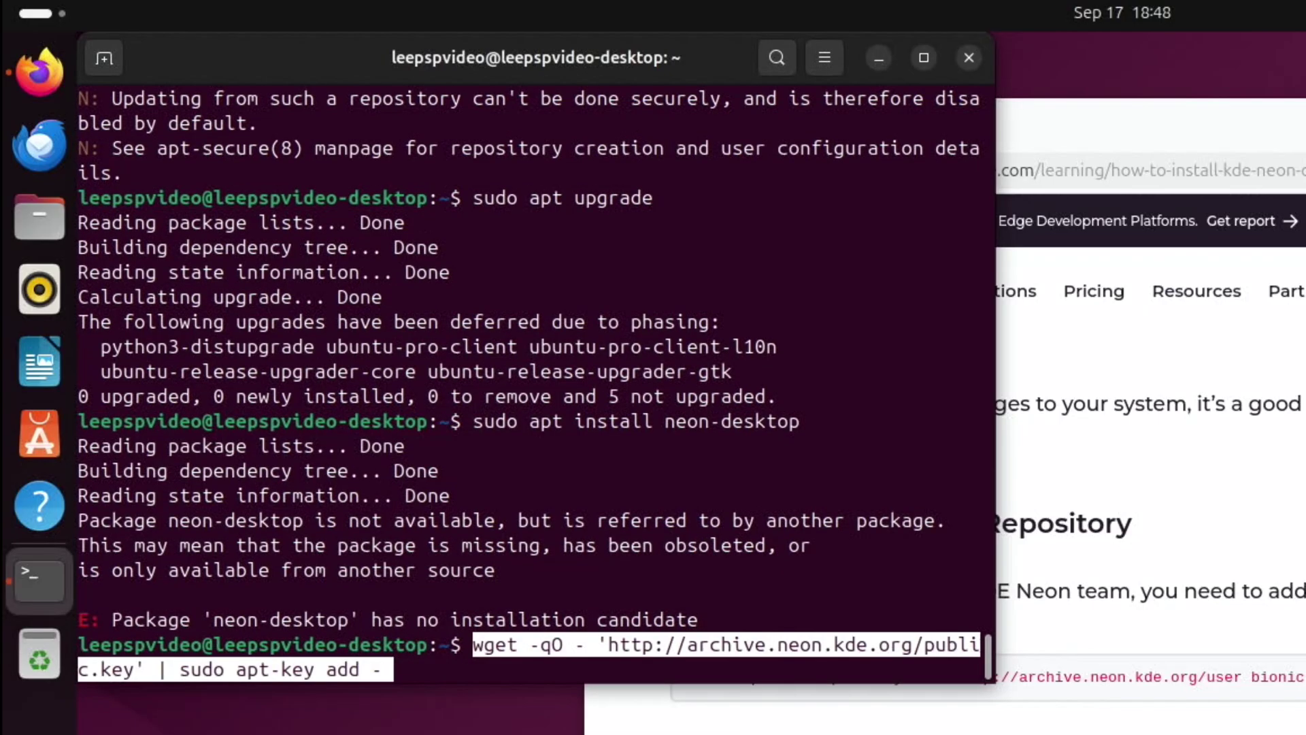
key("Return")
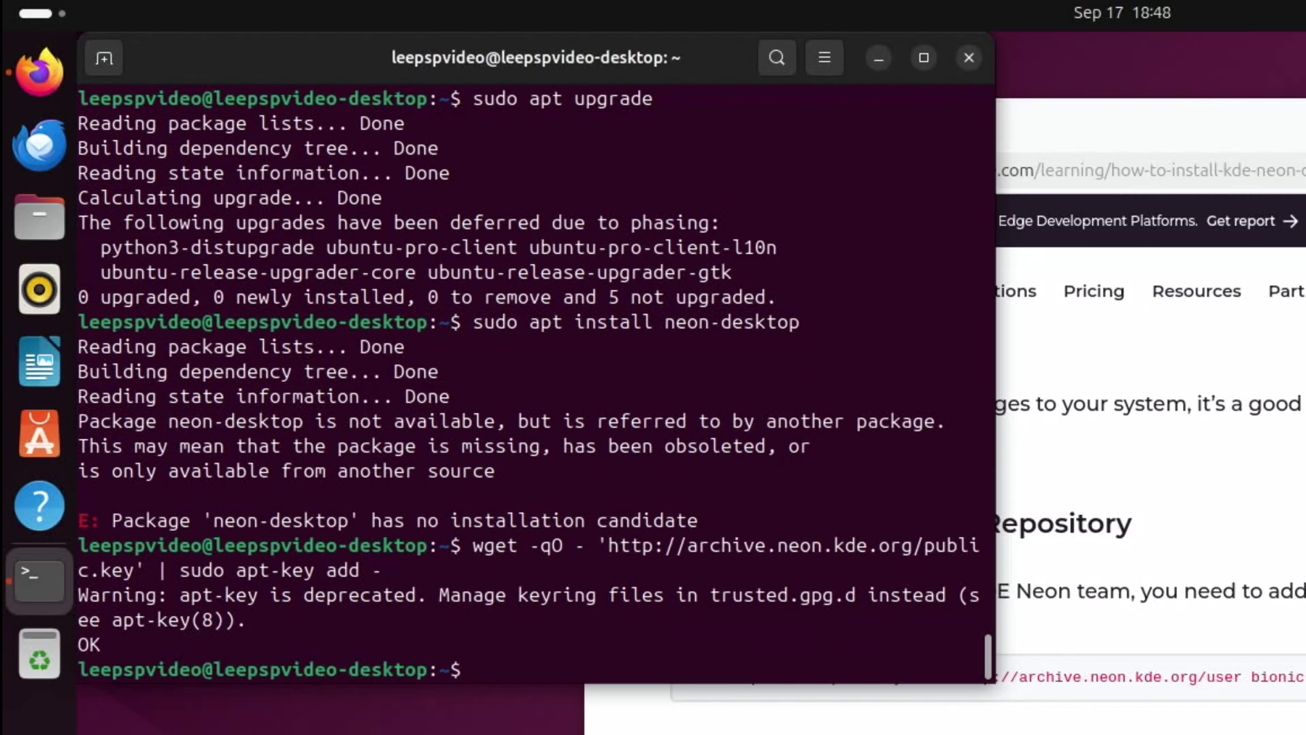
type("sudo apt update")
Step: Refresh package lists, then rerun sudo apt upgrade and accept the 12 upgrades
key("Return")
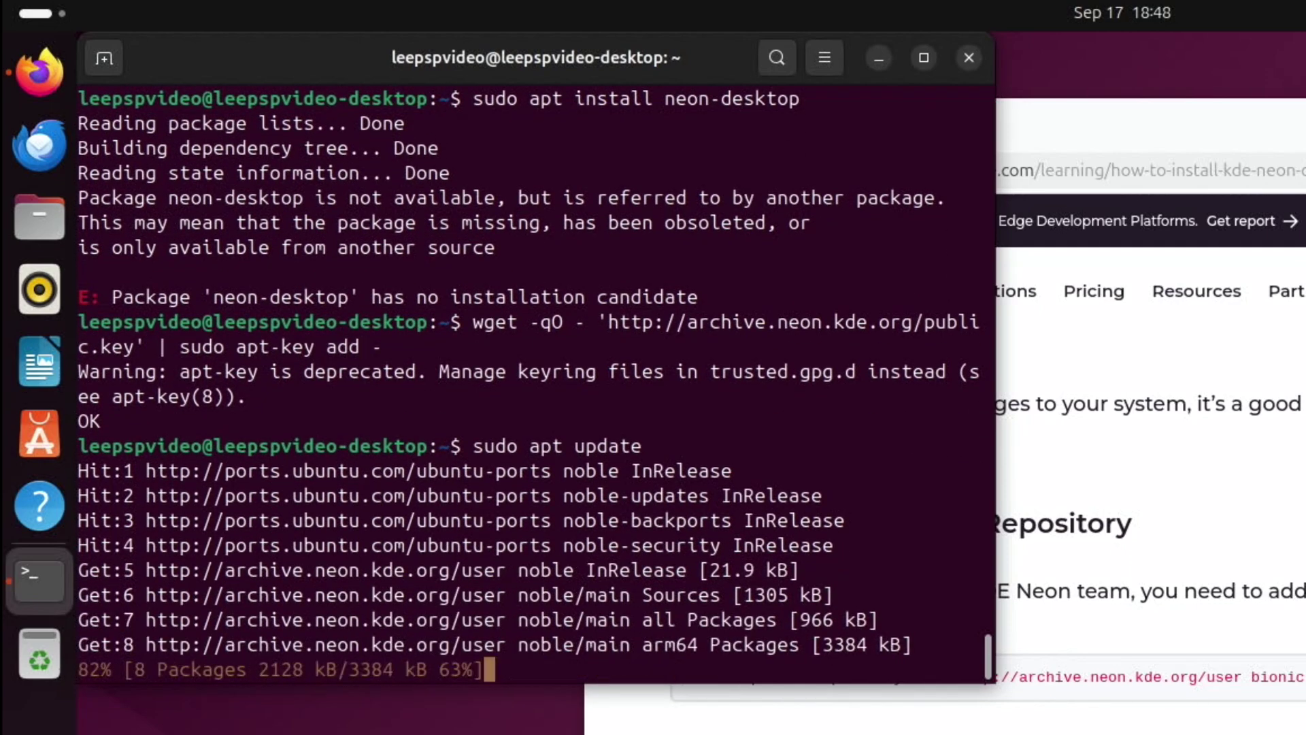
key("Up")
key("Up")
key("Up")
key("Up")
key("Up")
key("Down")
key("Return")
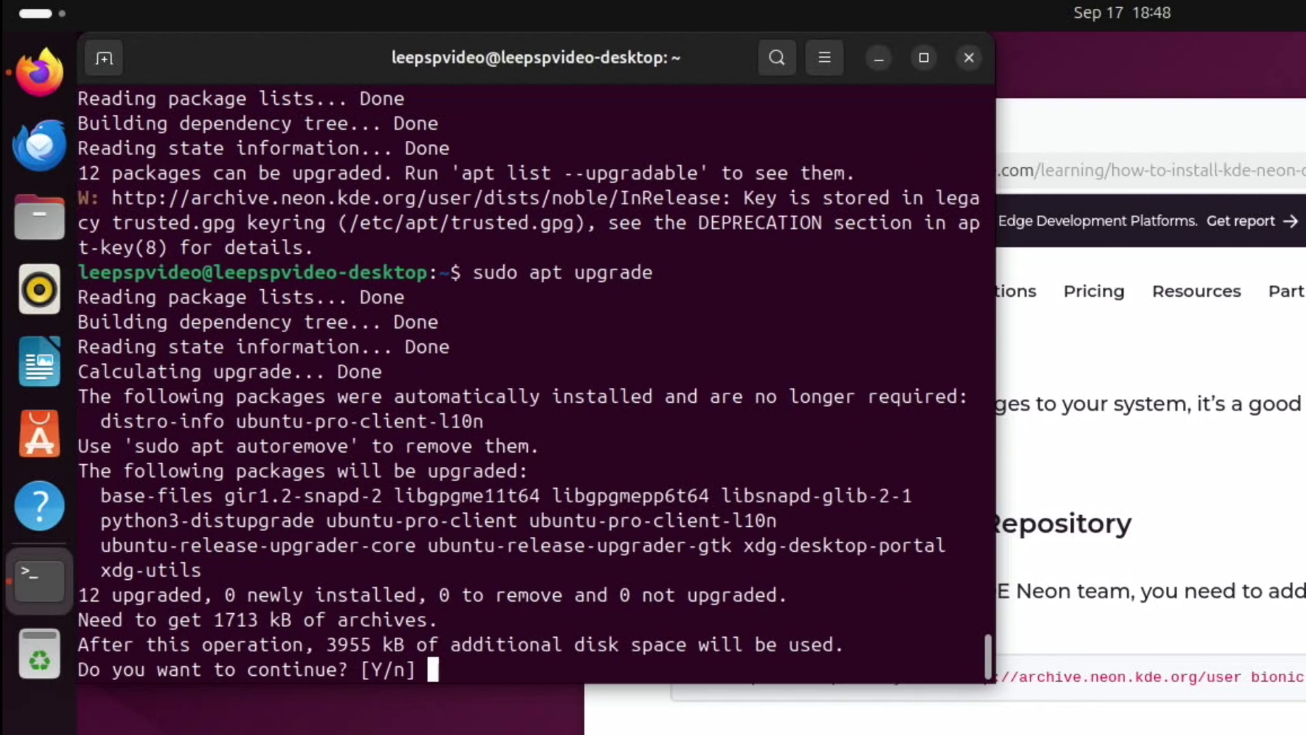
type("y")
key("Return")
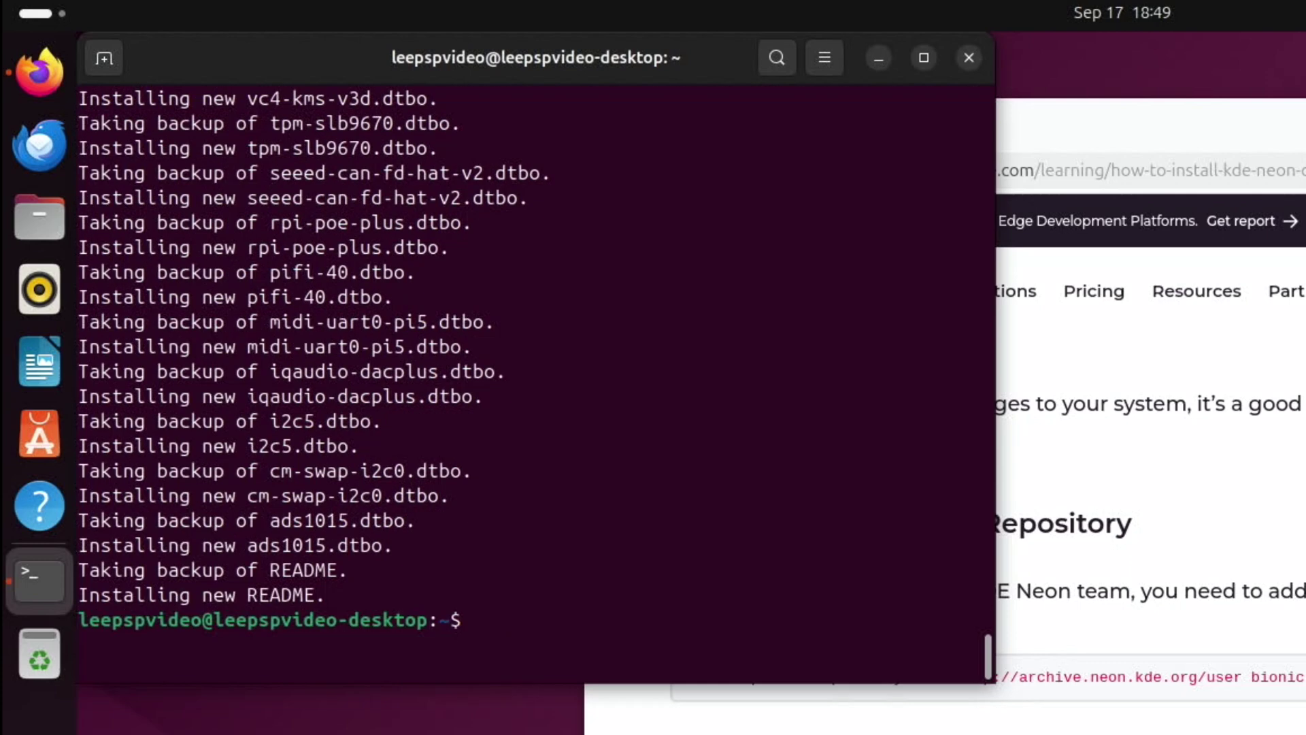
key("Up")
key("Up")
key("Up")
key("Up")
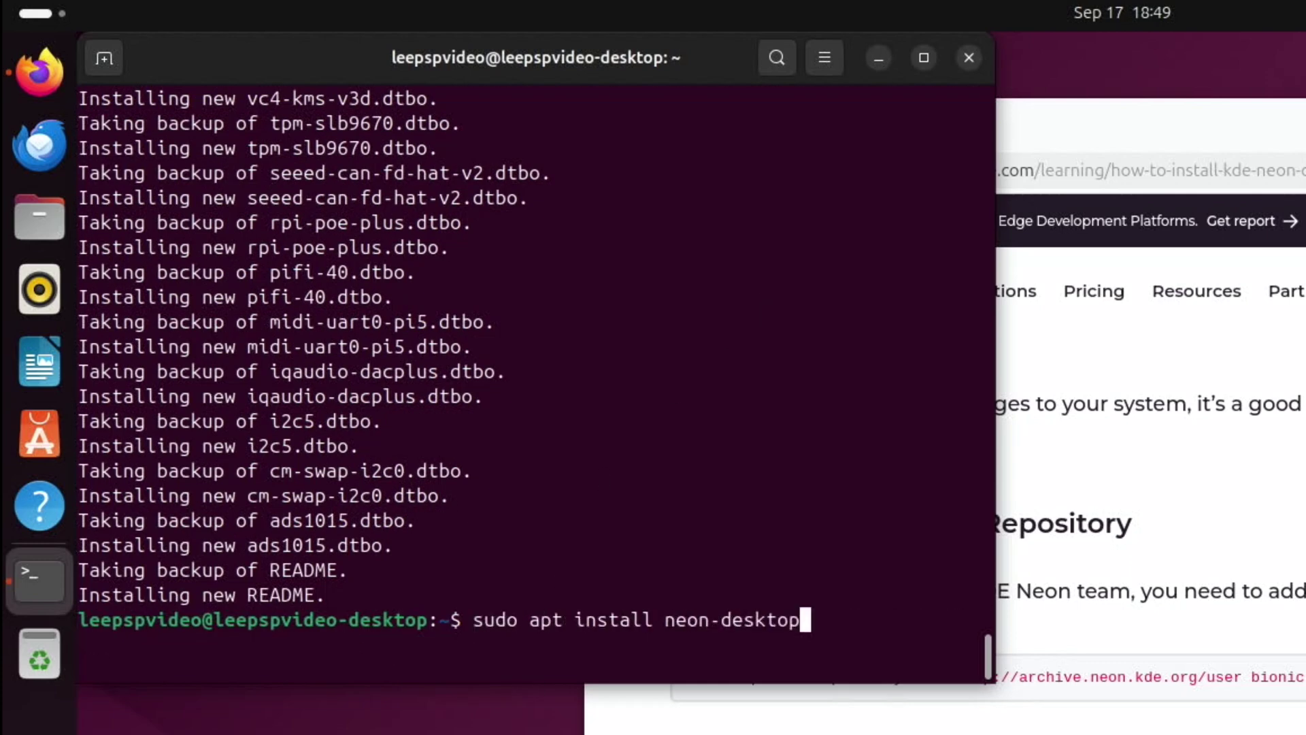
Step: Install neon-desktop, confirm, acknowledge the encfs notice, and keep sddm as default display manager
key("Return")
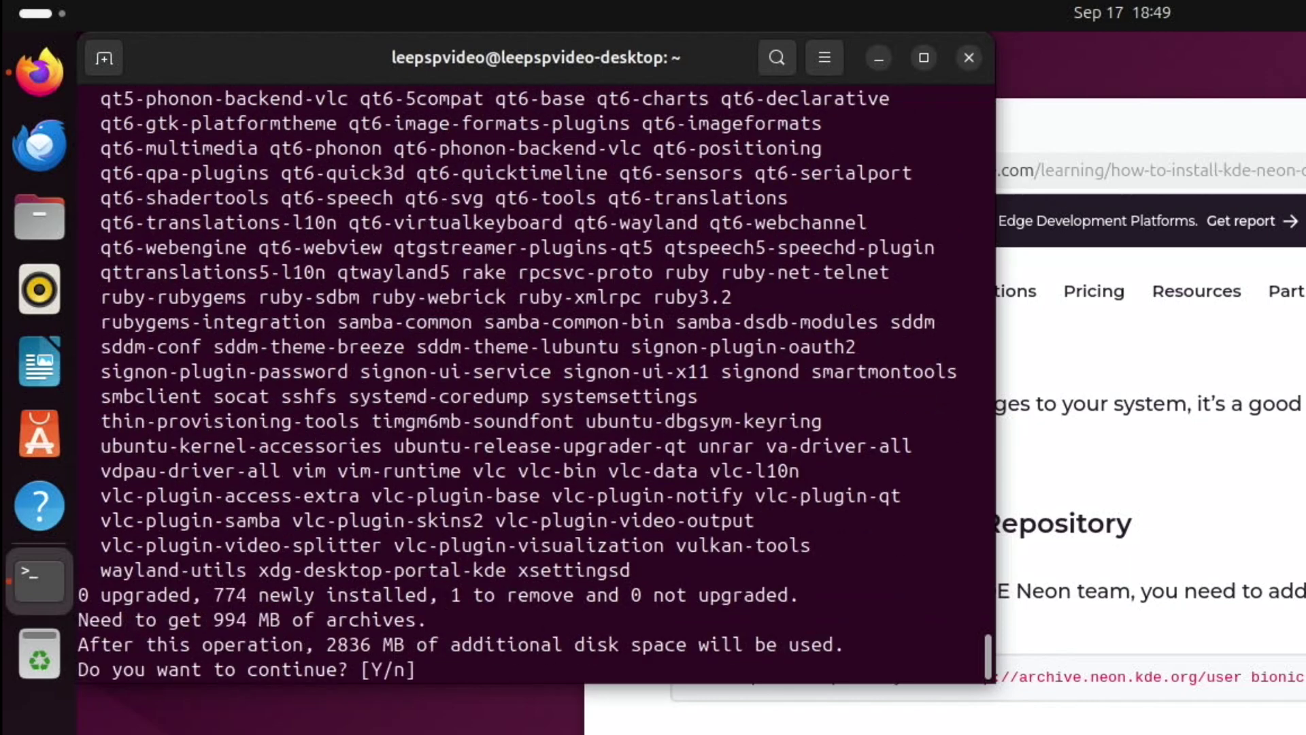
type("y")
key("Return")
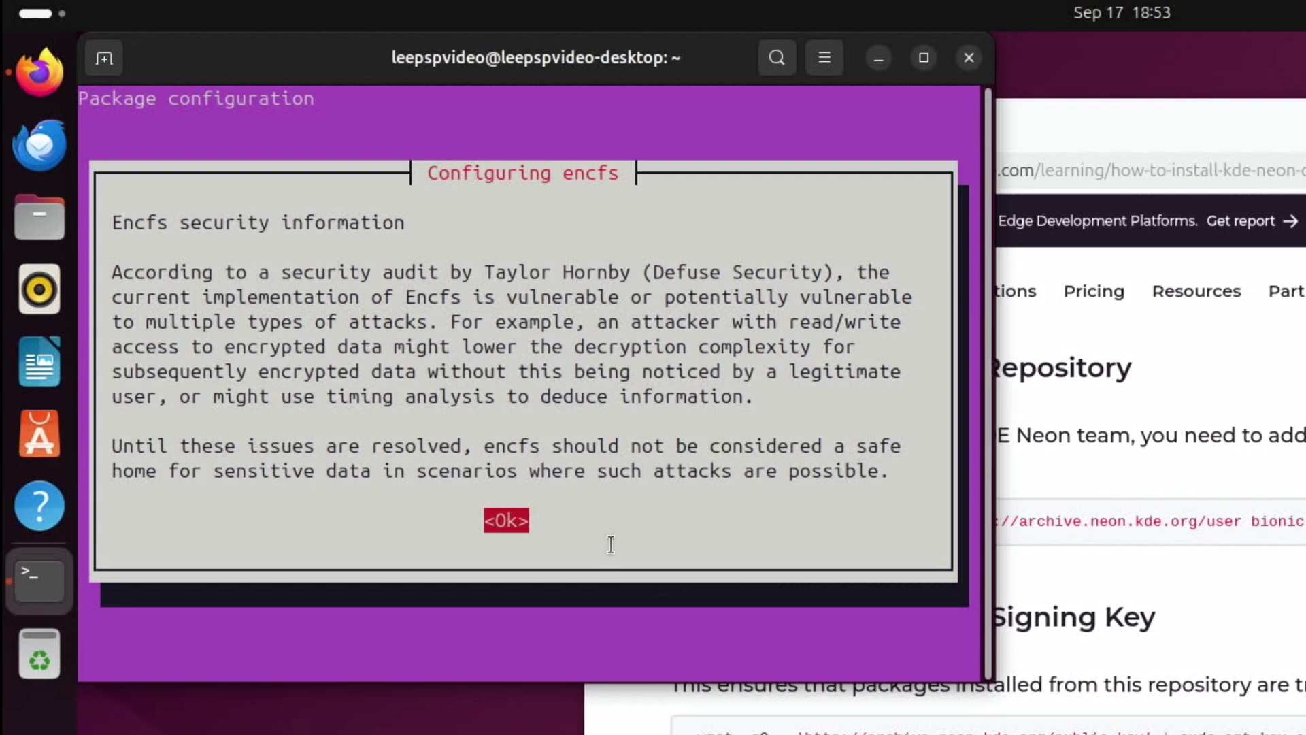
key("Return")
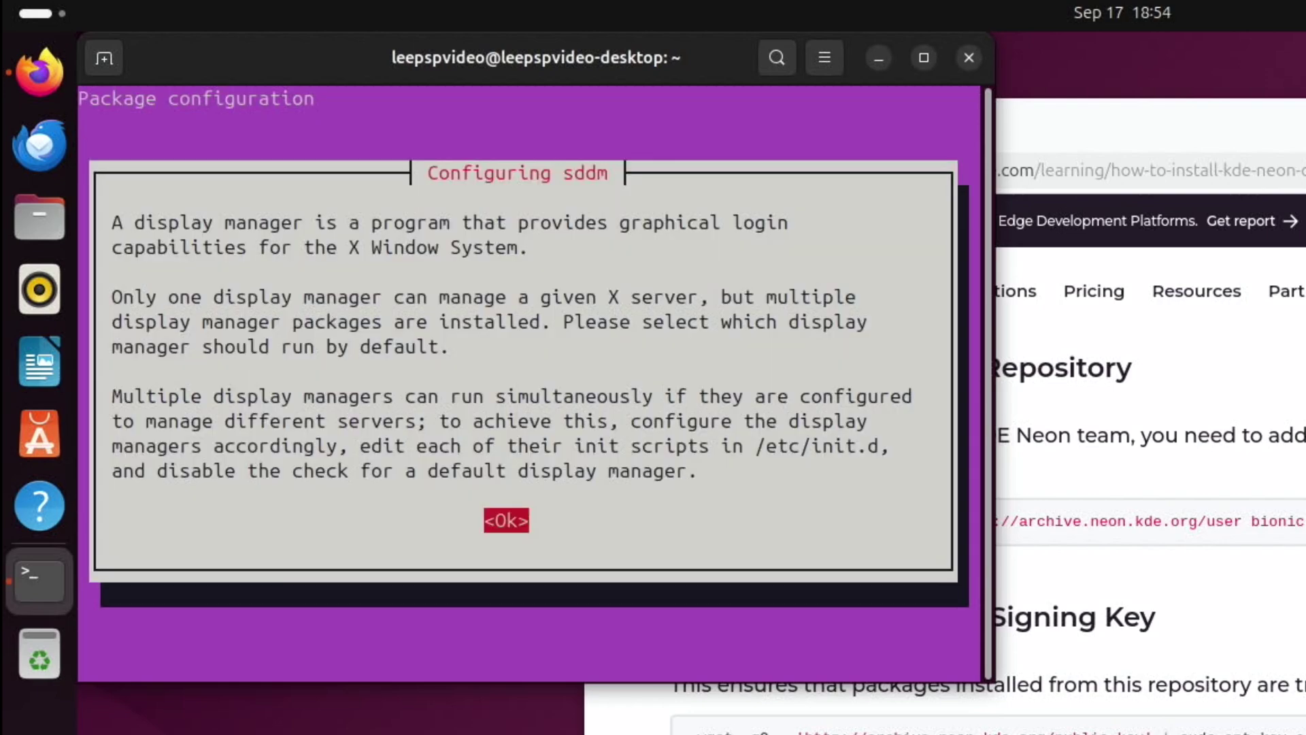
key("Return")
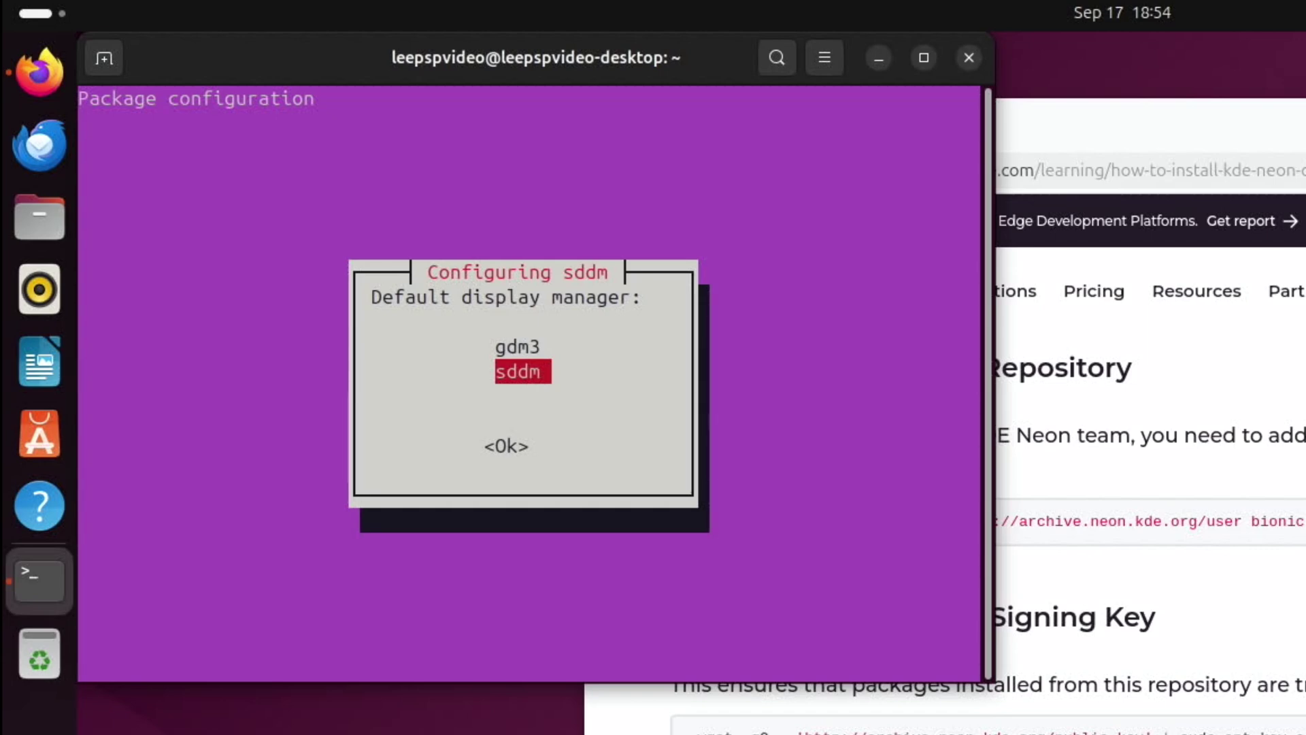
key("Return")
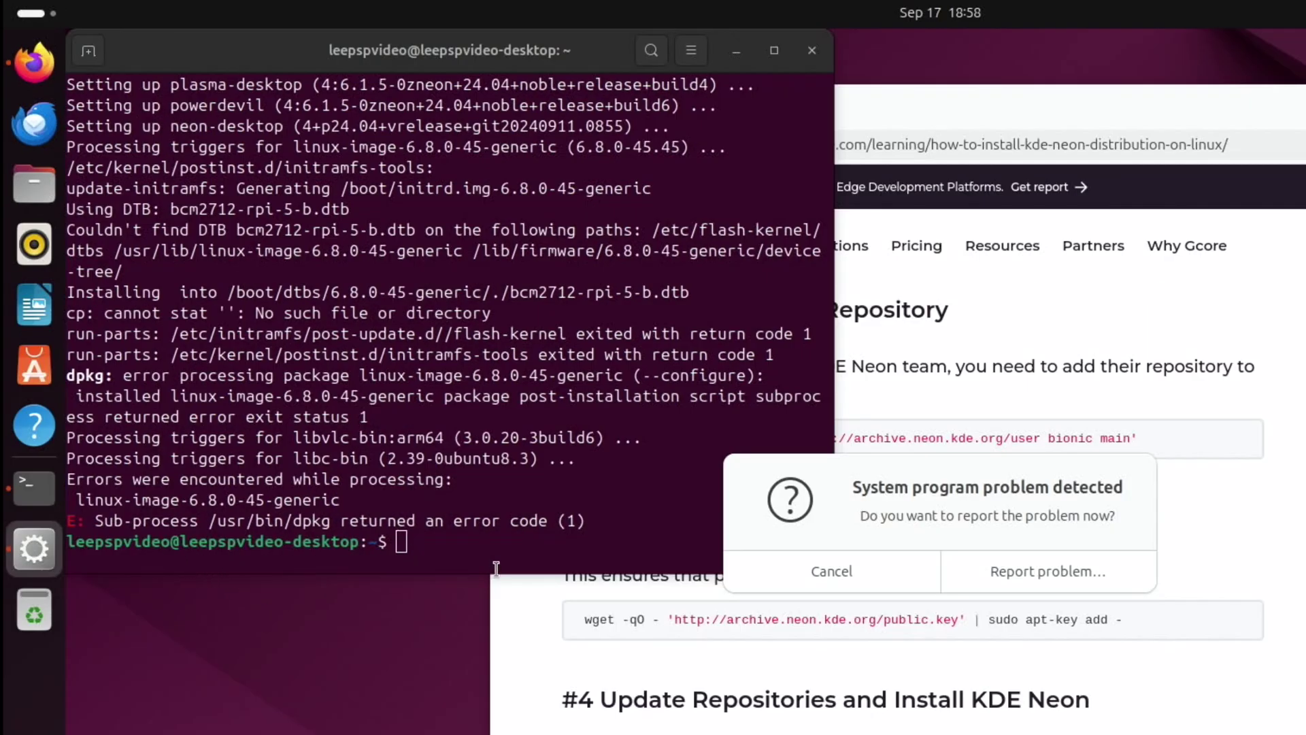
Step: Cancel the system problem report and run 'reboot' to restart the computer
left_click(807, 571)
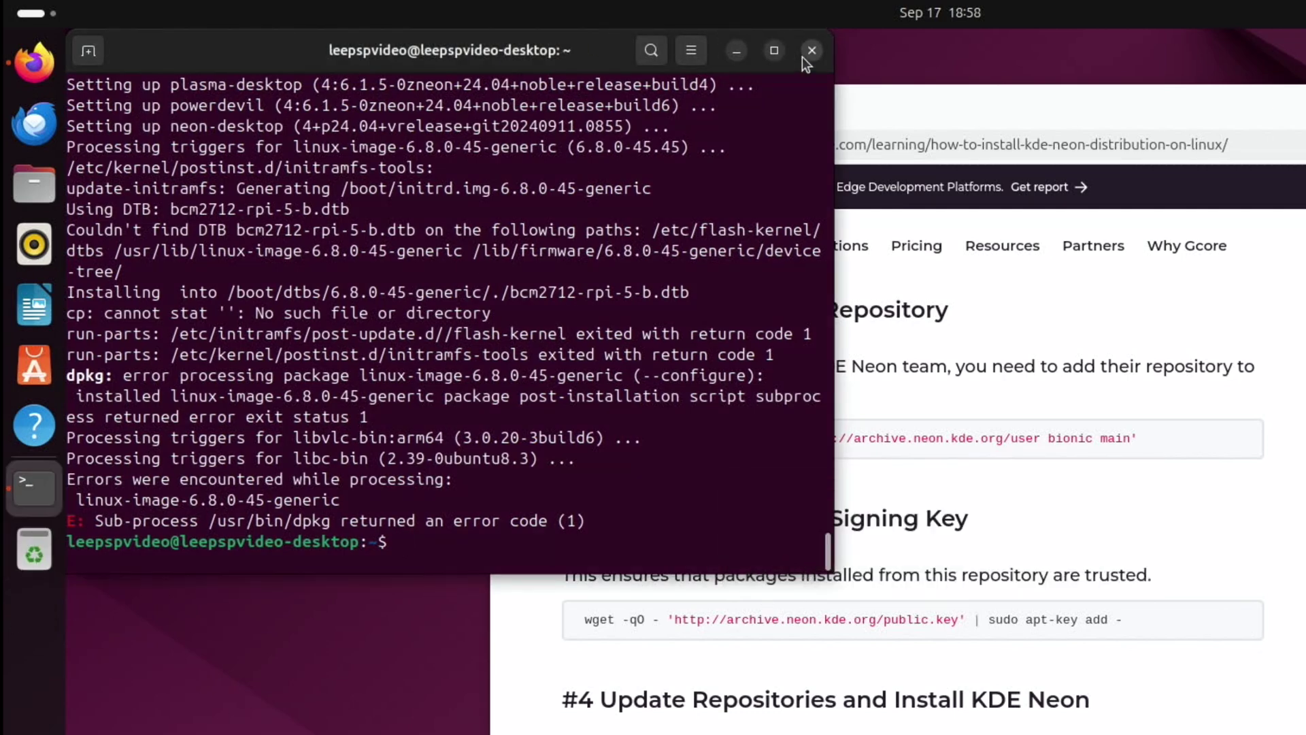
type("reboot")
key("Return")
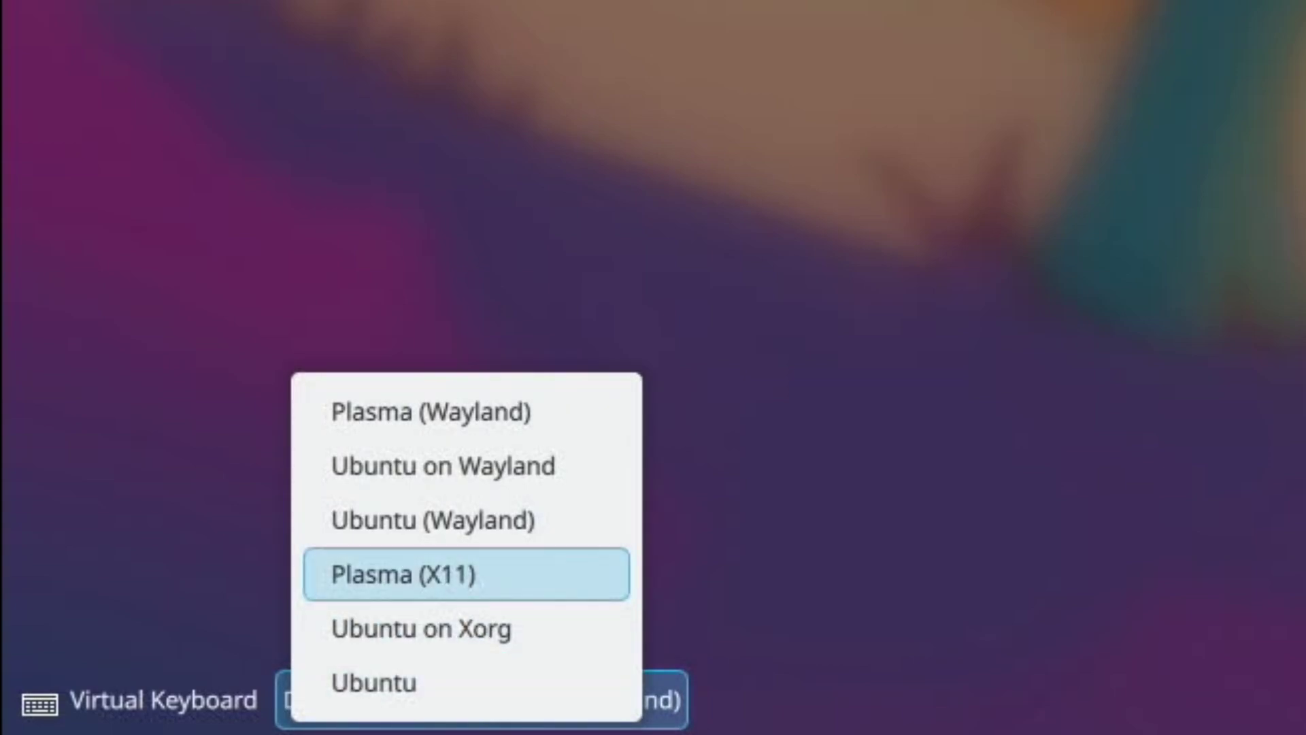
Step: Log into Plasma (X11) with the password, open the launcher, and tick 'Remember this in future'
left_click(404, 575)
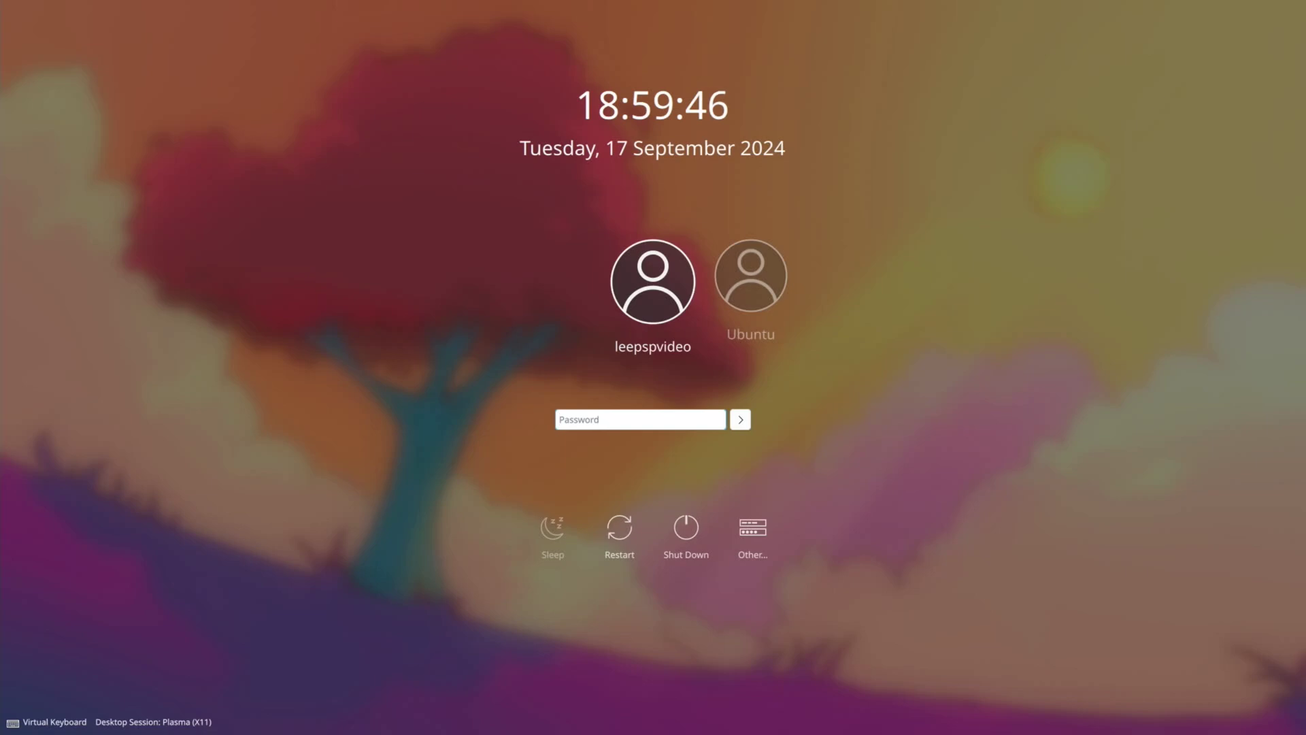
type("●●●●●●●●●●●●")
key("Return")
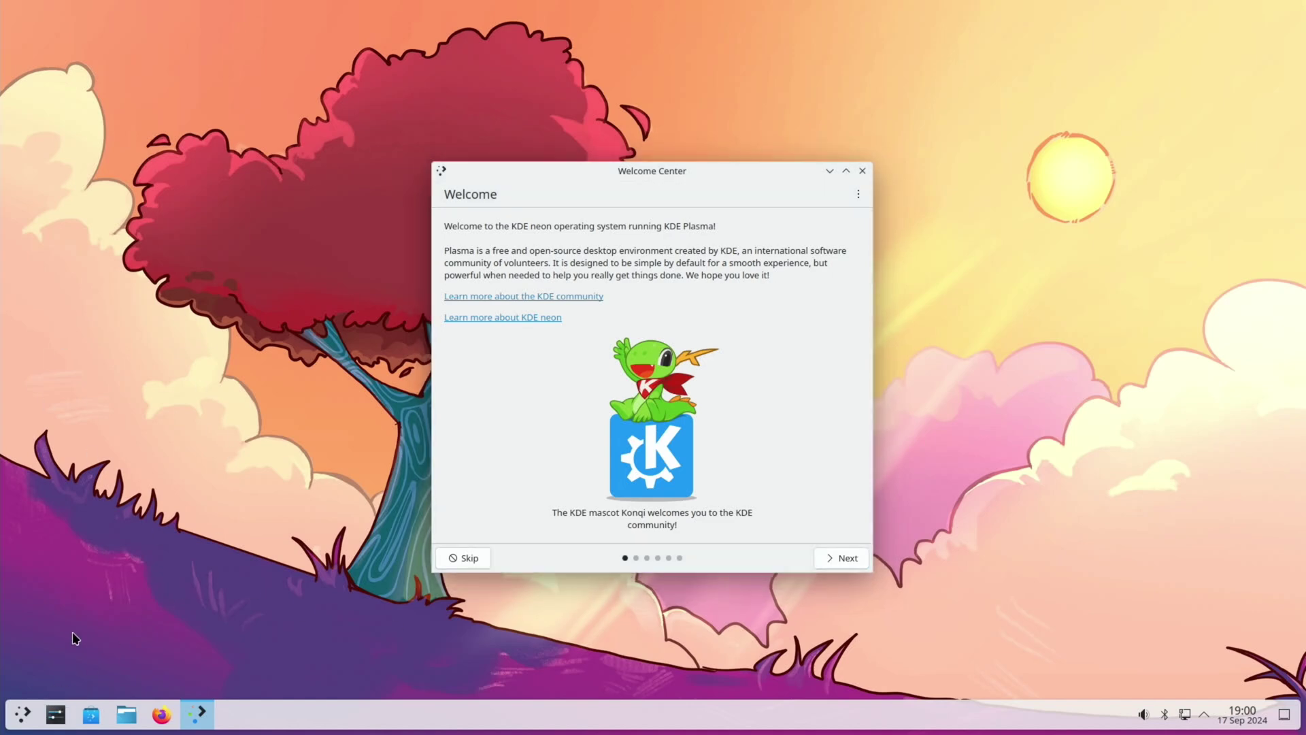
key("super")
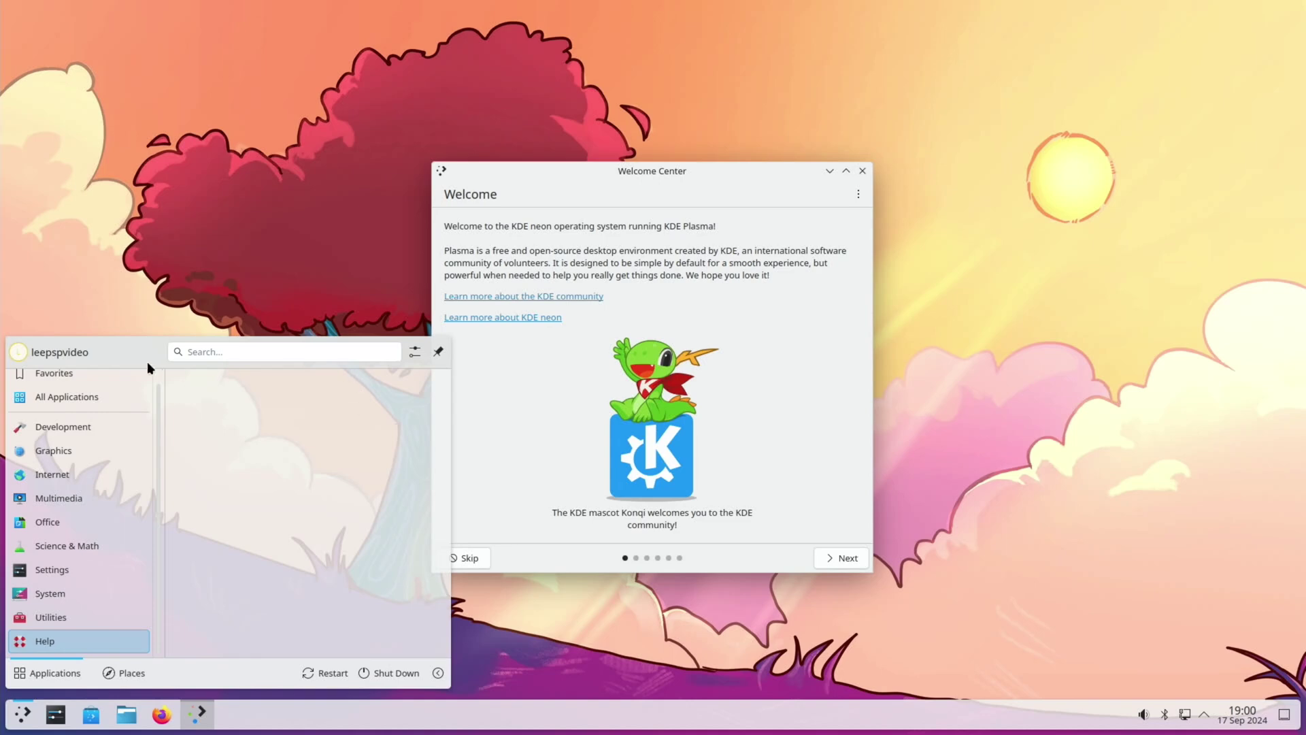
key("Up")
key("Up")
key("Up")
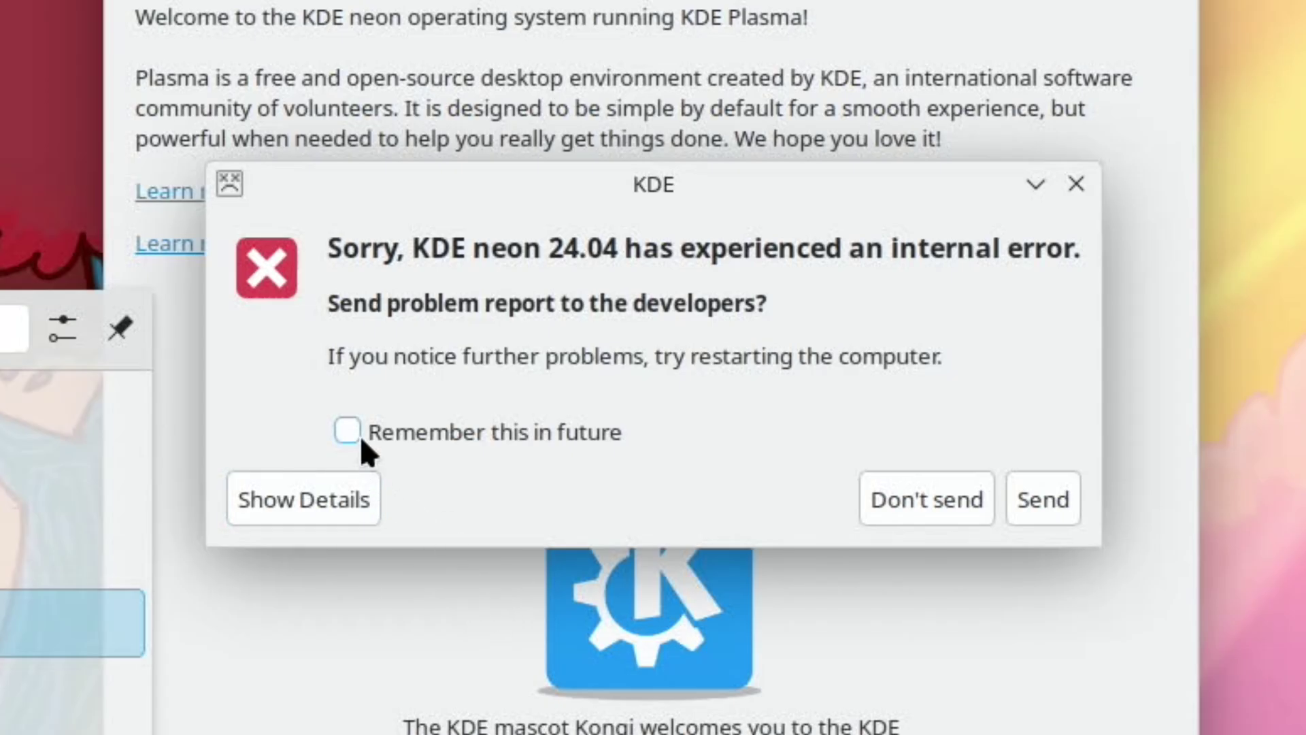
left_click(355, 429)
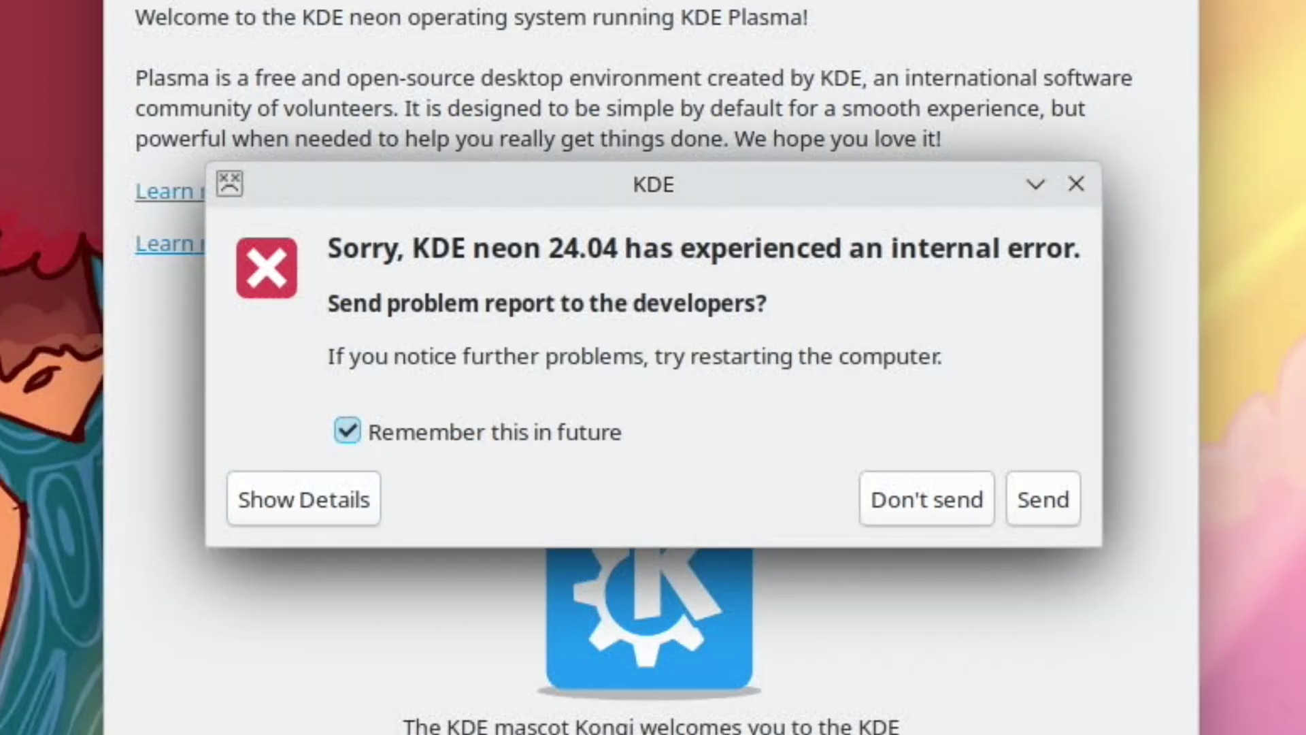
Step: Decline the error report and page through Simple by Default, Manage Software and Enjoy It! to Finish
left_click(914, 506)
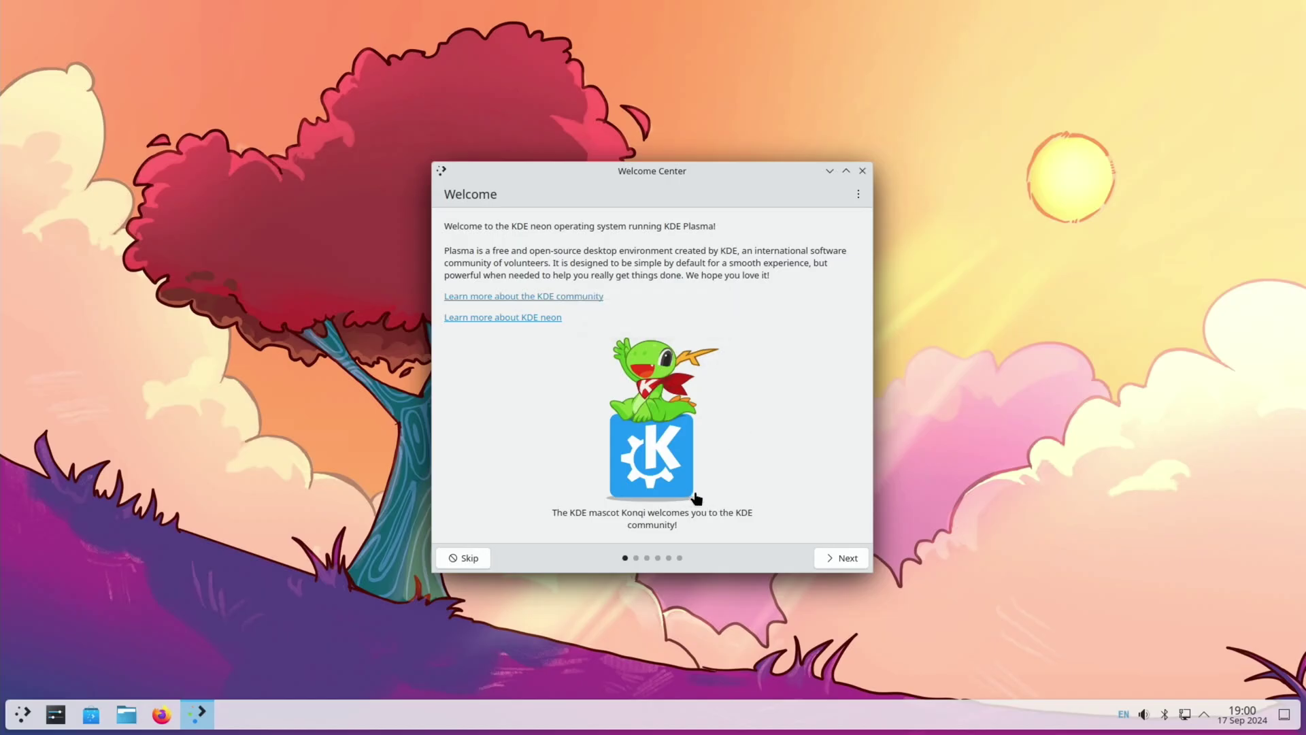
key("Tab")
left_click(834, 552)
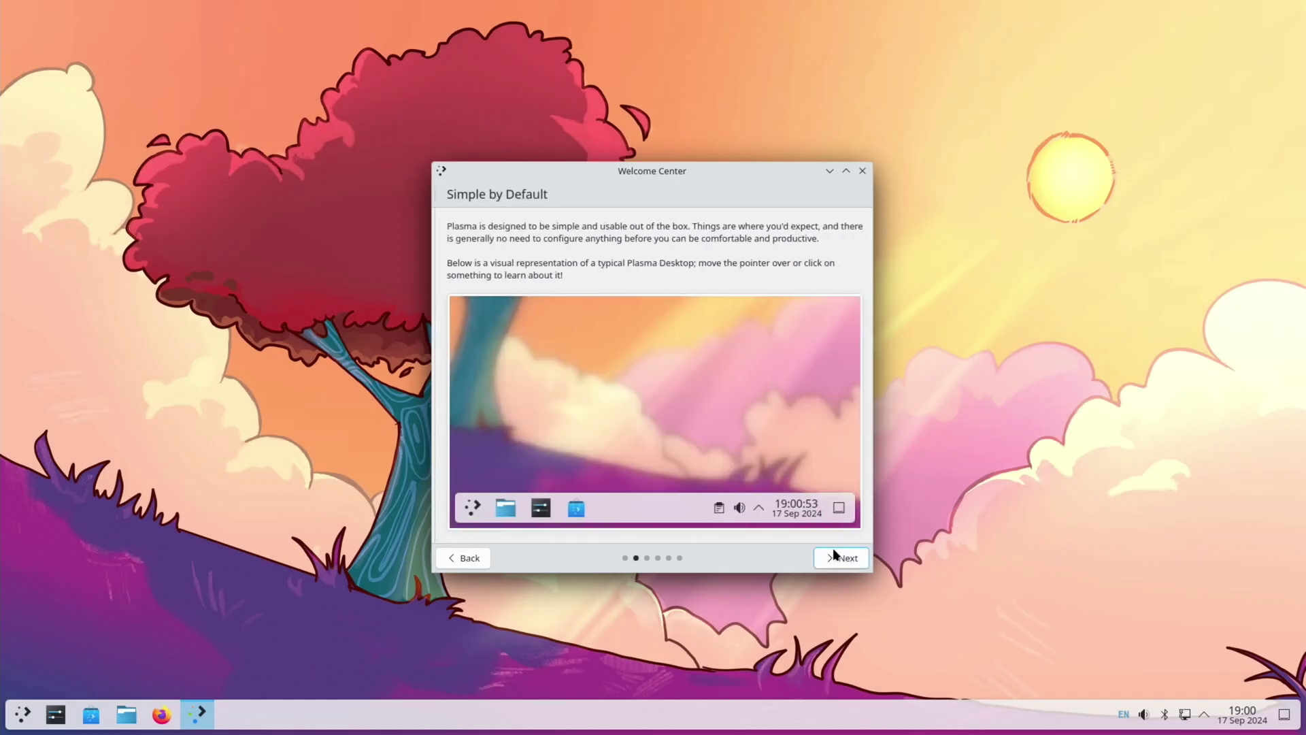
left_click(834, 553)
left_click(833, 549)
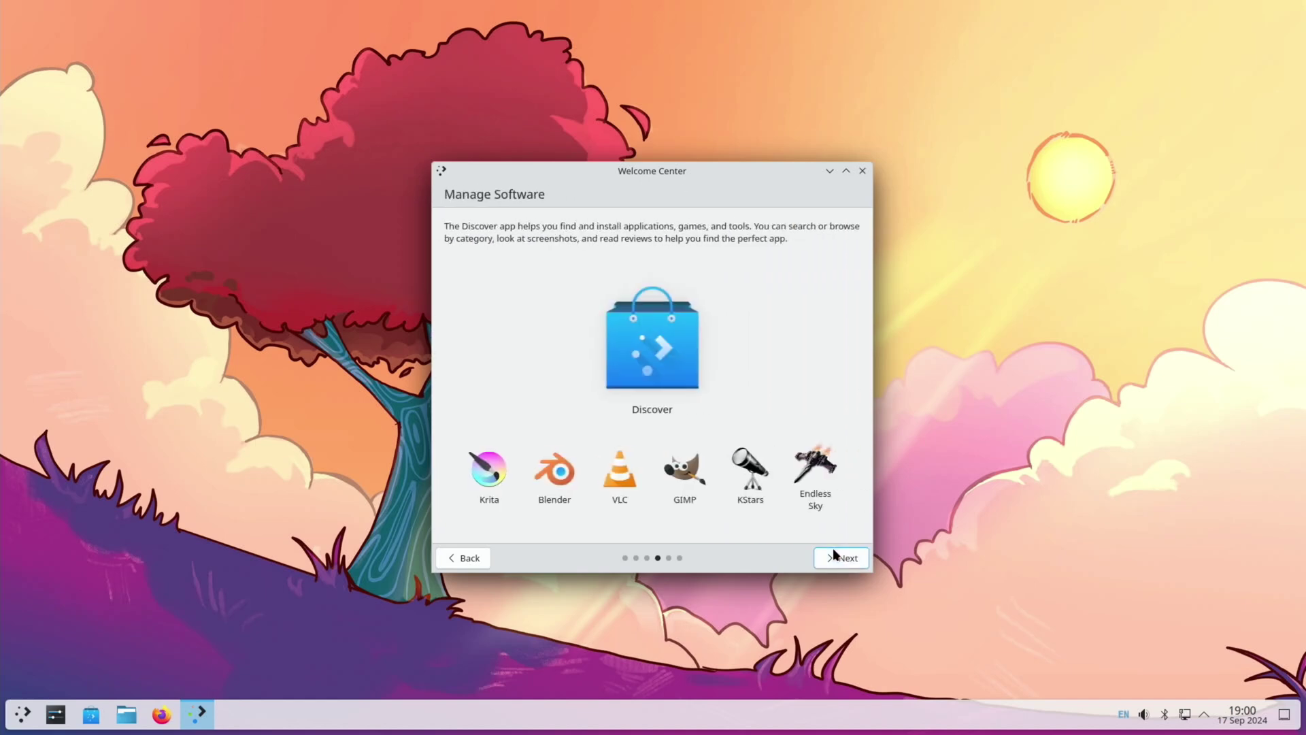
left_click(834, 549)
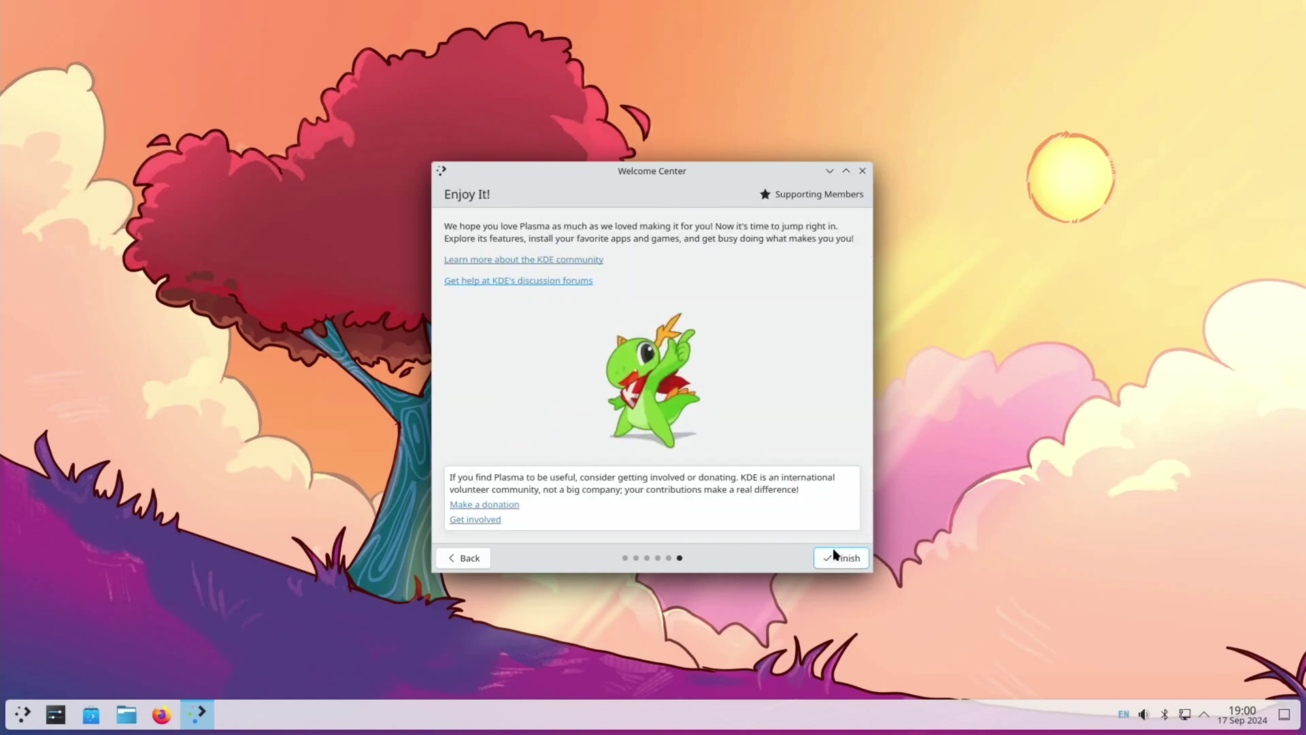
left_click(834, 552)
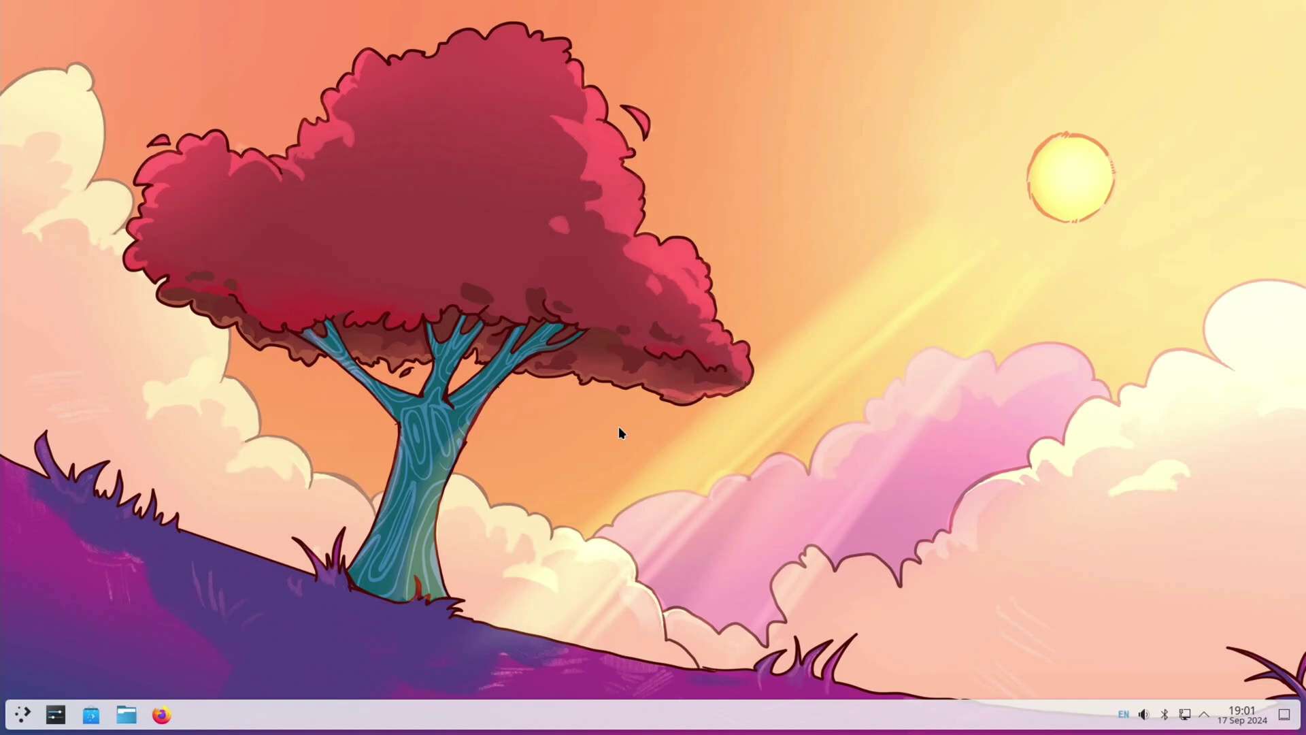
Step: Enable and apply the Cube effect in Desktop Effects, then try the cube with Meta+C
key("super")
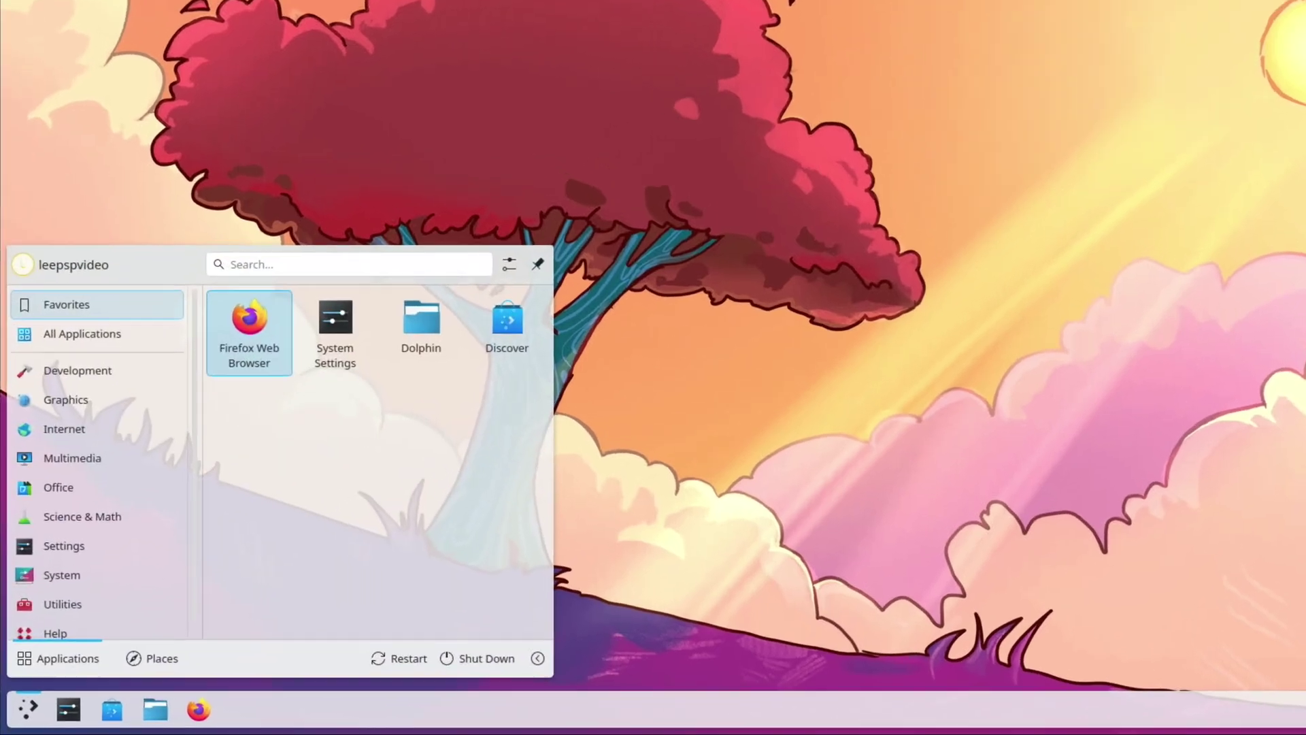
type("effe")
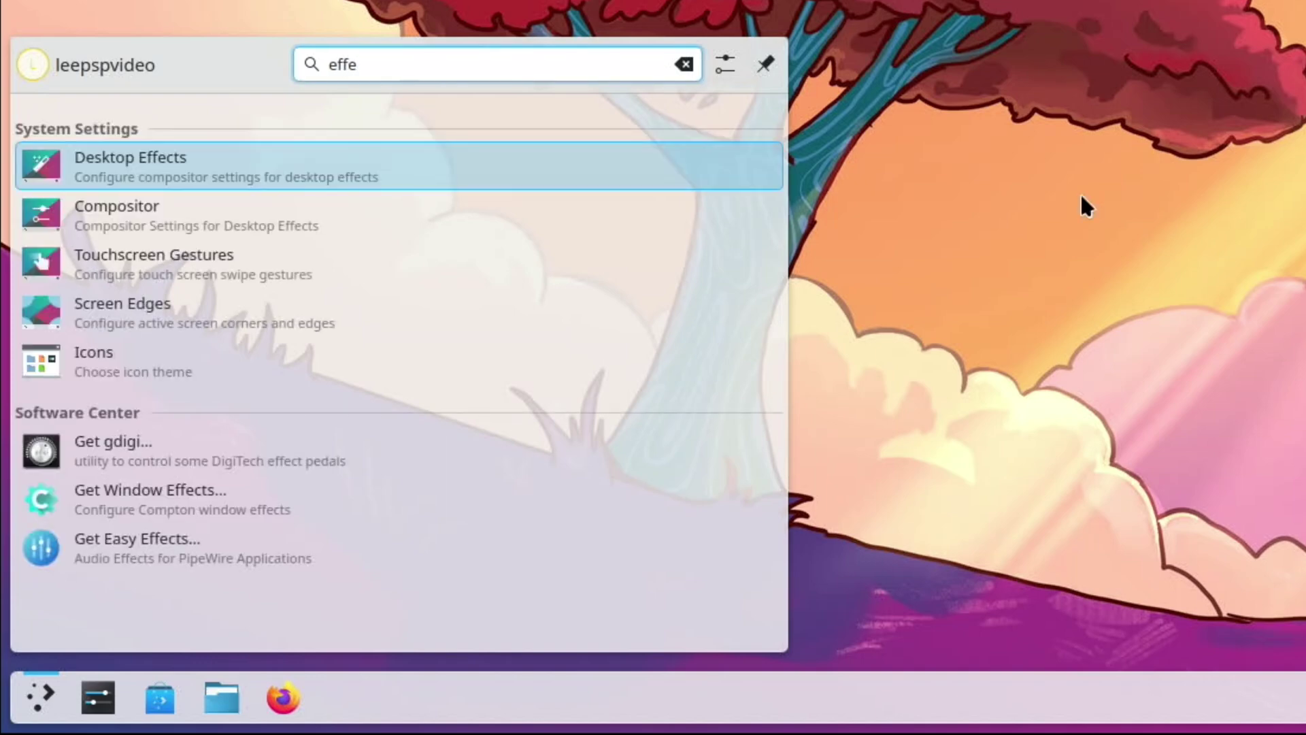
left_click(179, 163)
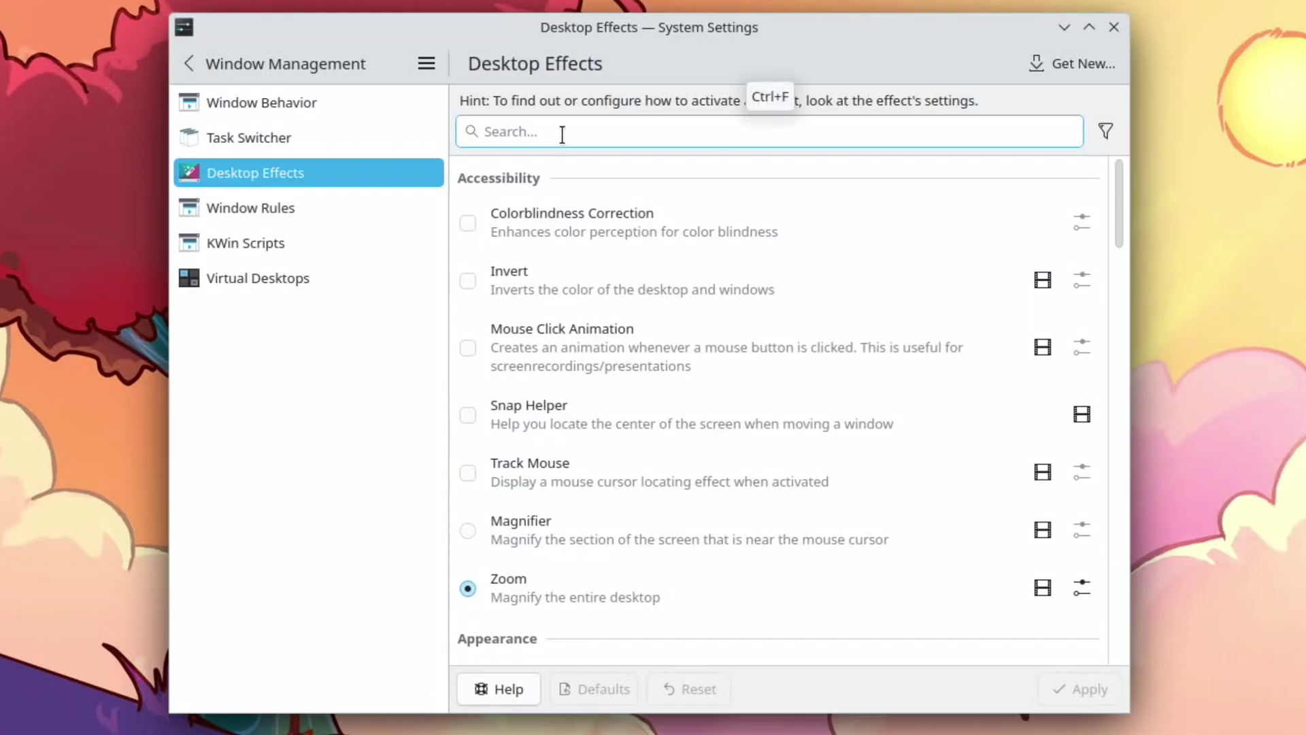
type("cube")
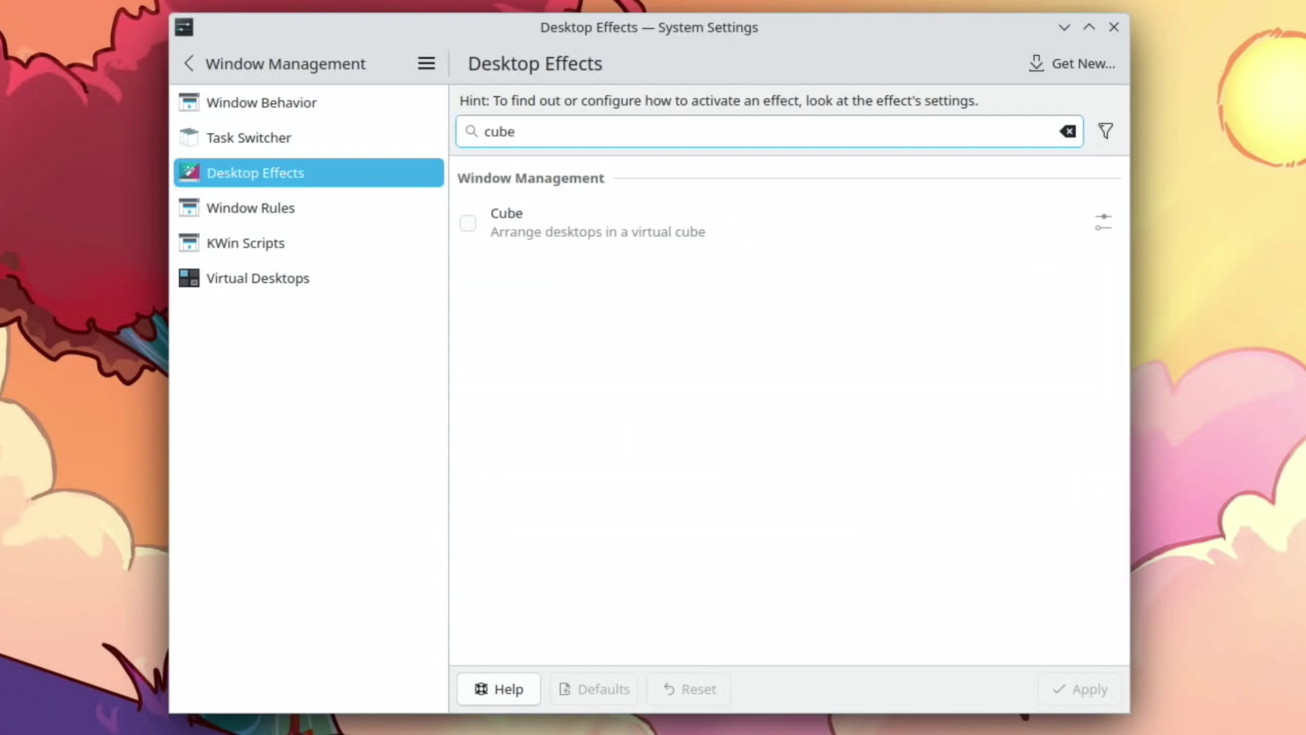
left_click(471, 223)
left_click(1093, 687)
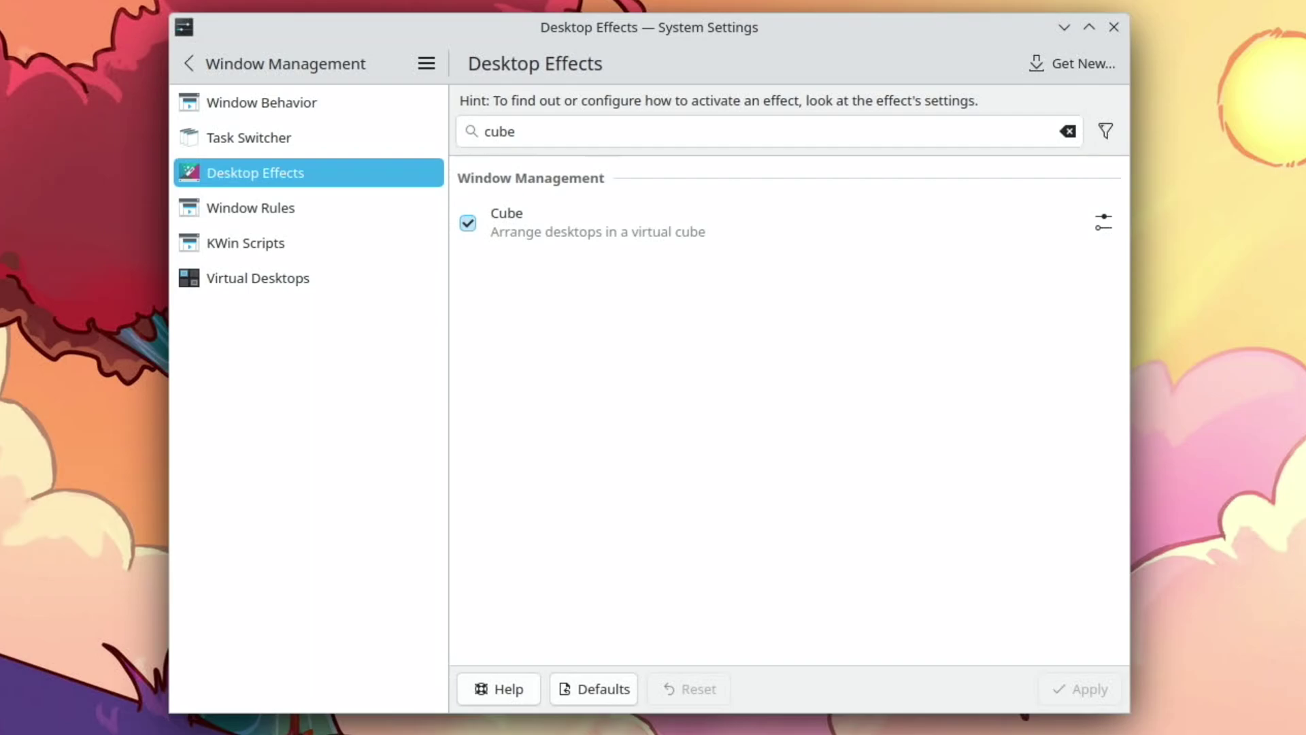
key("super+c")
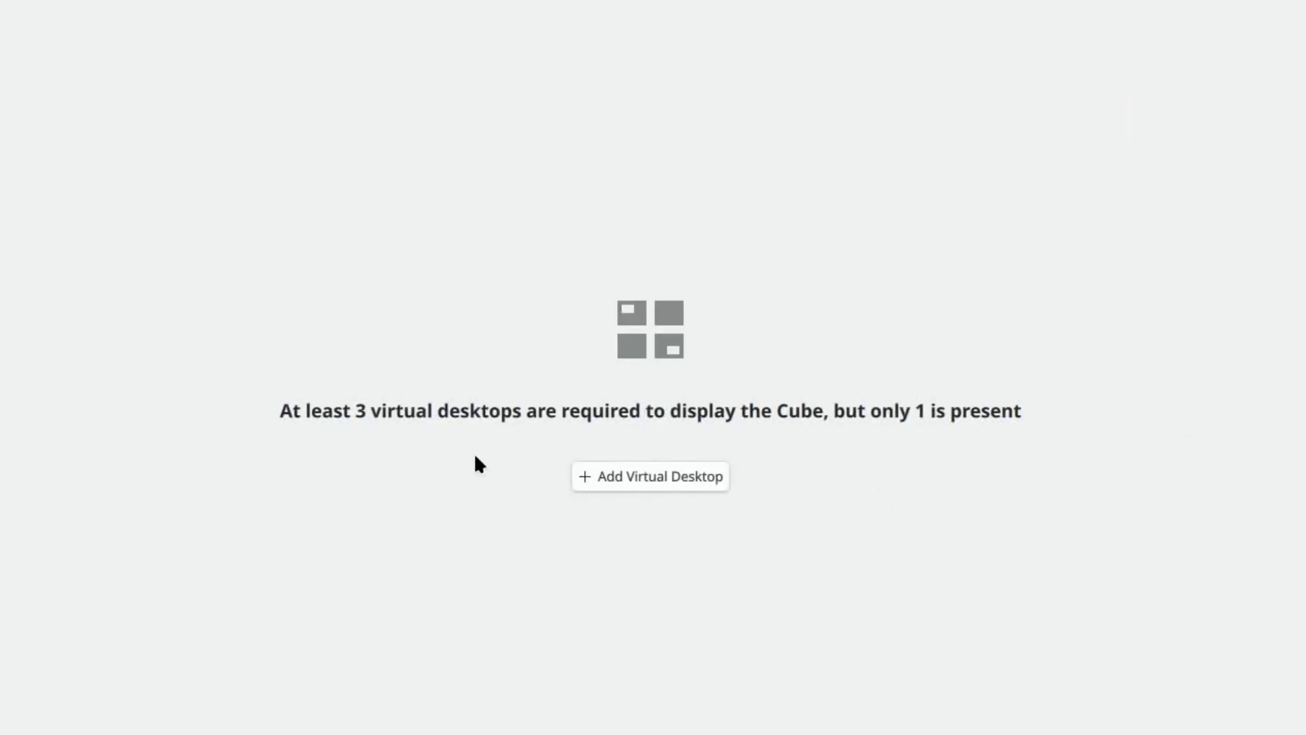
Step: Add two more virtual desktops and rotate the cube preview before leaving it
left_click(652, 472)
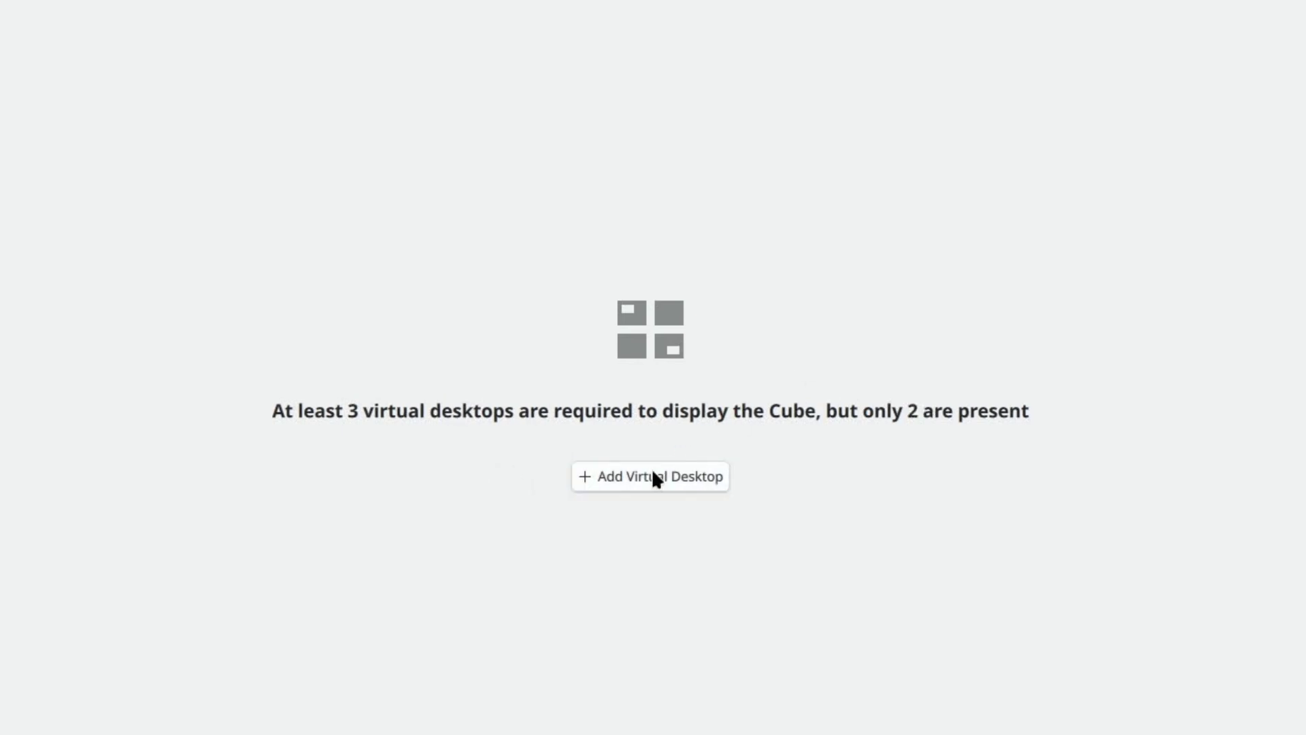
left_click(645, 487)
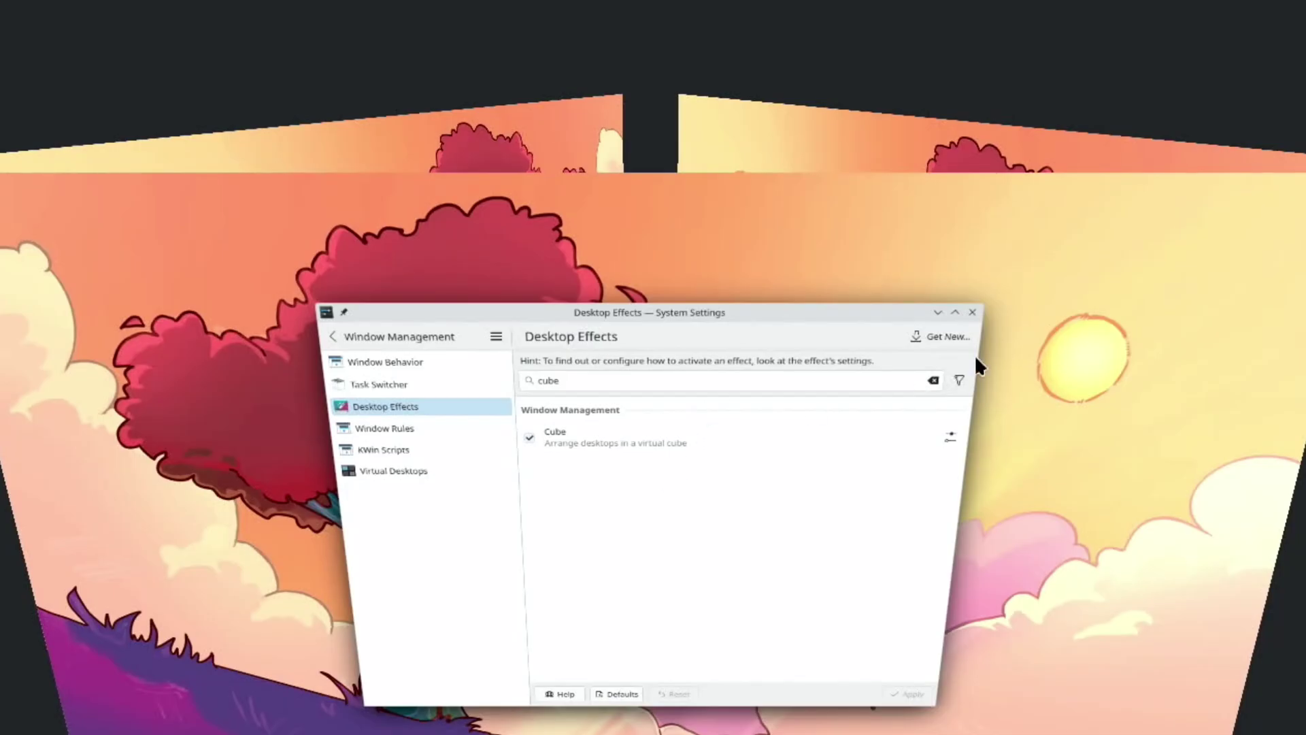
mouse_move(975, 355)
left_mouse_down()
mouse_move(479, 380)
mouse_move(134, 321)
mouse_move(752, 497)
mouse_move(917, 350)
left_mouse_up()
left_click(594, 399)
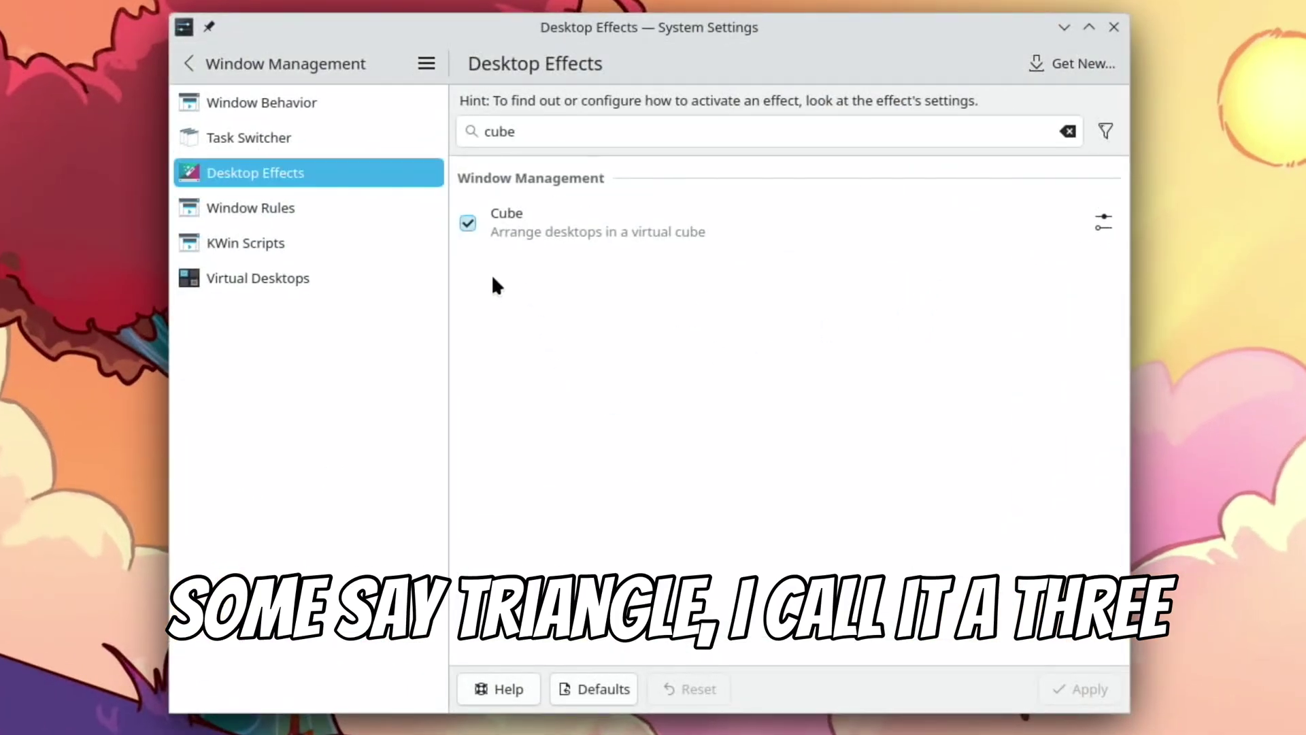
Step: Add a fourth desktop in Virtual Desktops settings and tile System Settings on the right half
left_click(340, 281)
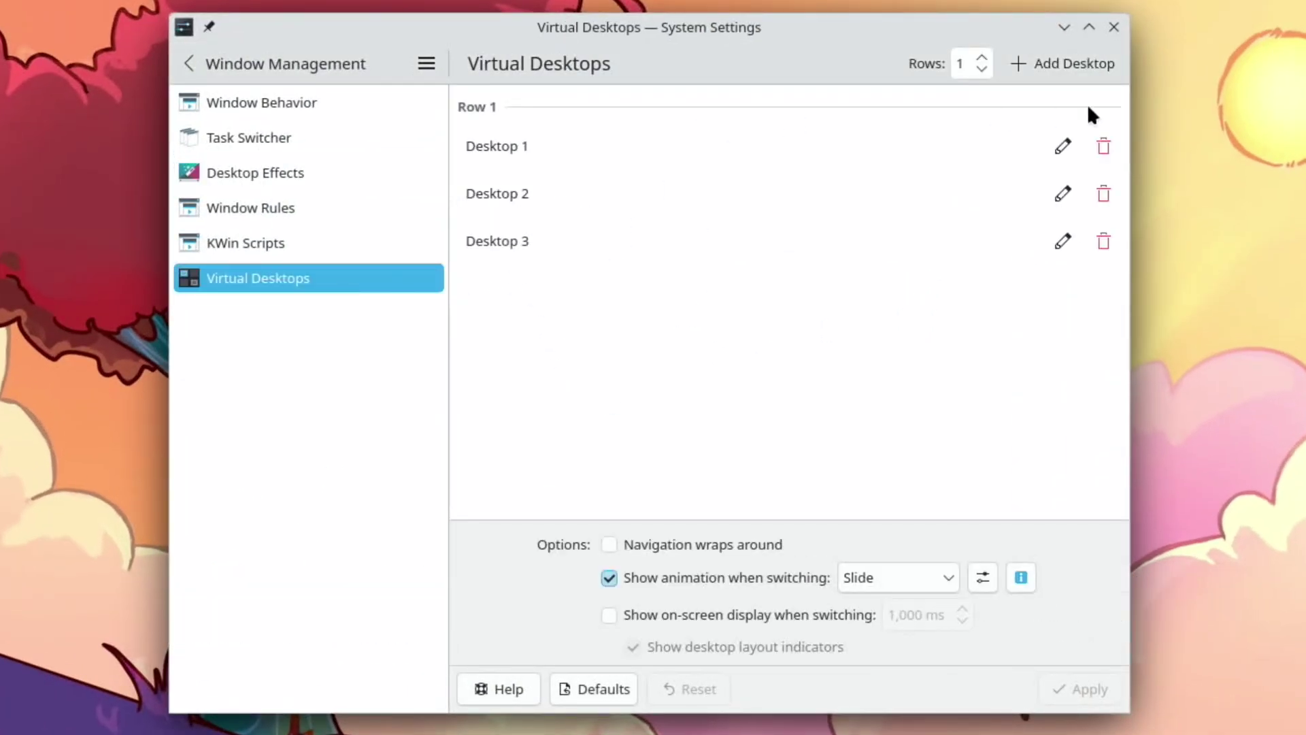
left_click(1062, 64)
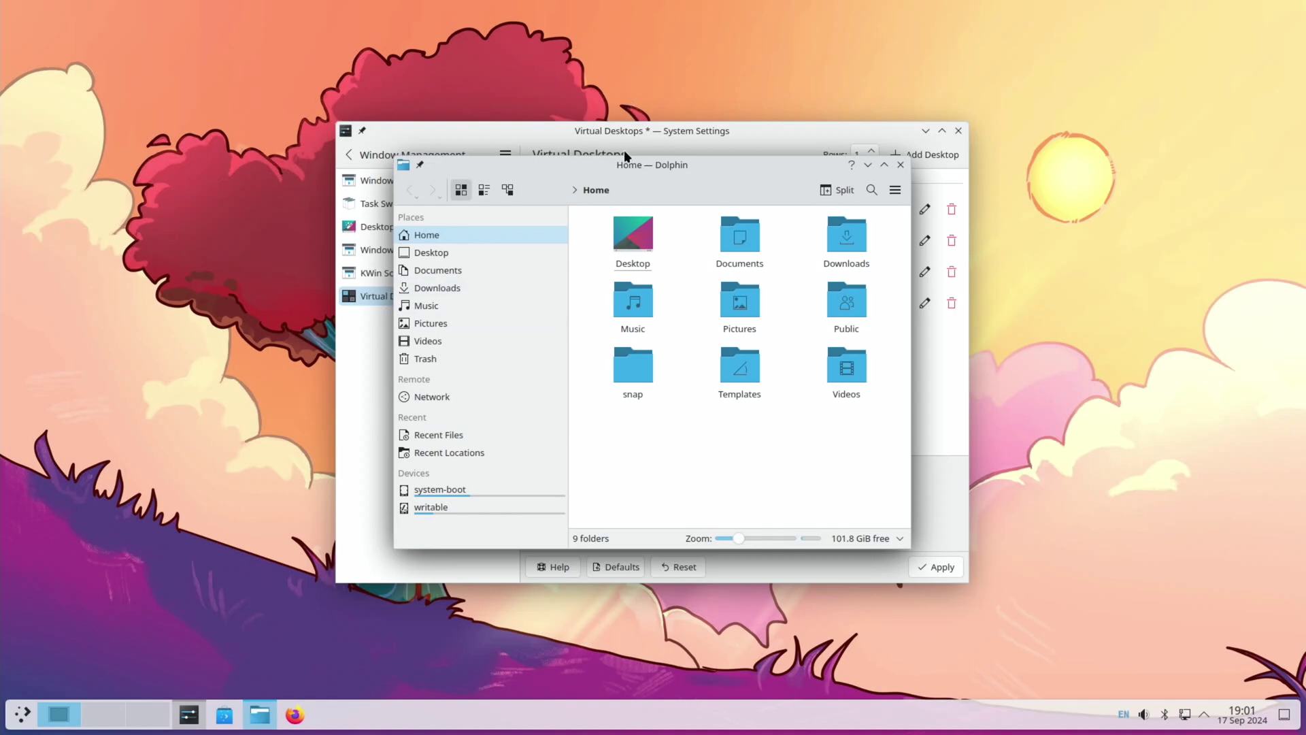
left_click_drag(515, 190, 364, 170)
left_click_drag(589, 134, 1305, 12)
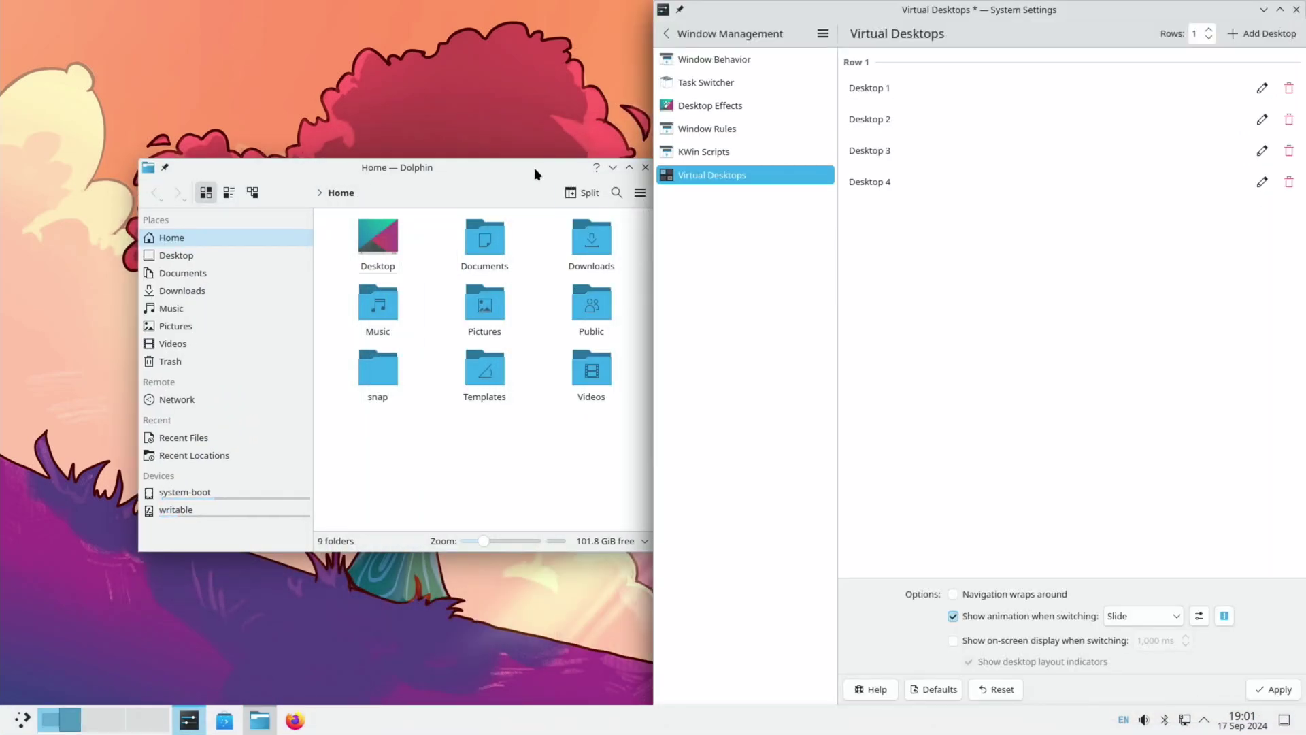
Step: Tile Dolphin in the top-left quarter and launch Discover on virtual desktop 2
left_click_drag(537, 169, 3, 153)
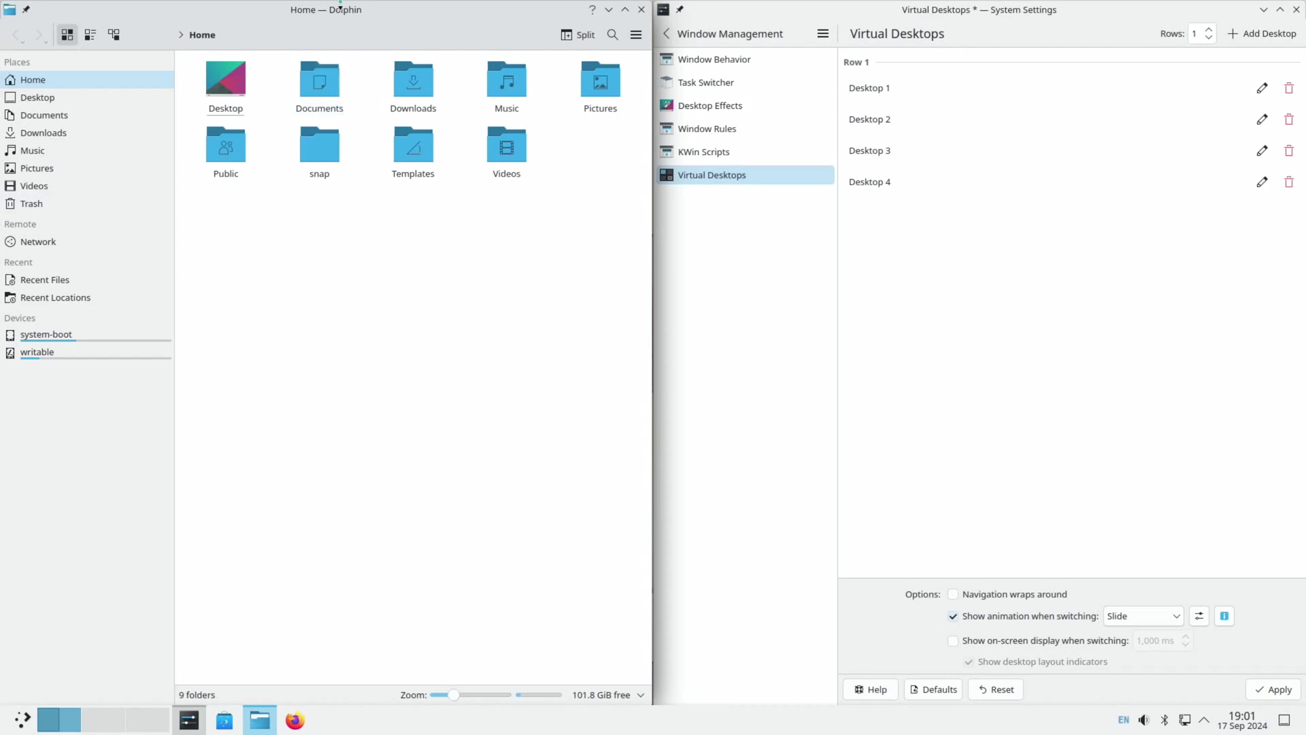
left_click_drag(341, 10, 2, 4)
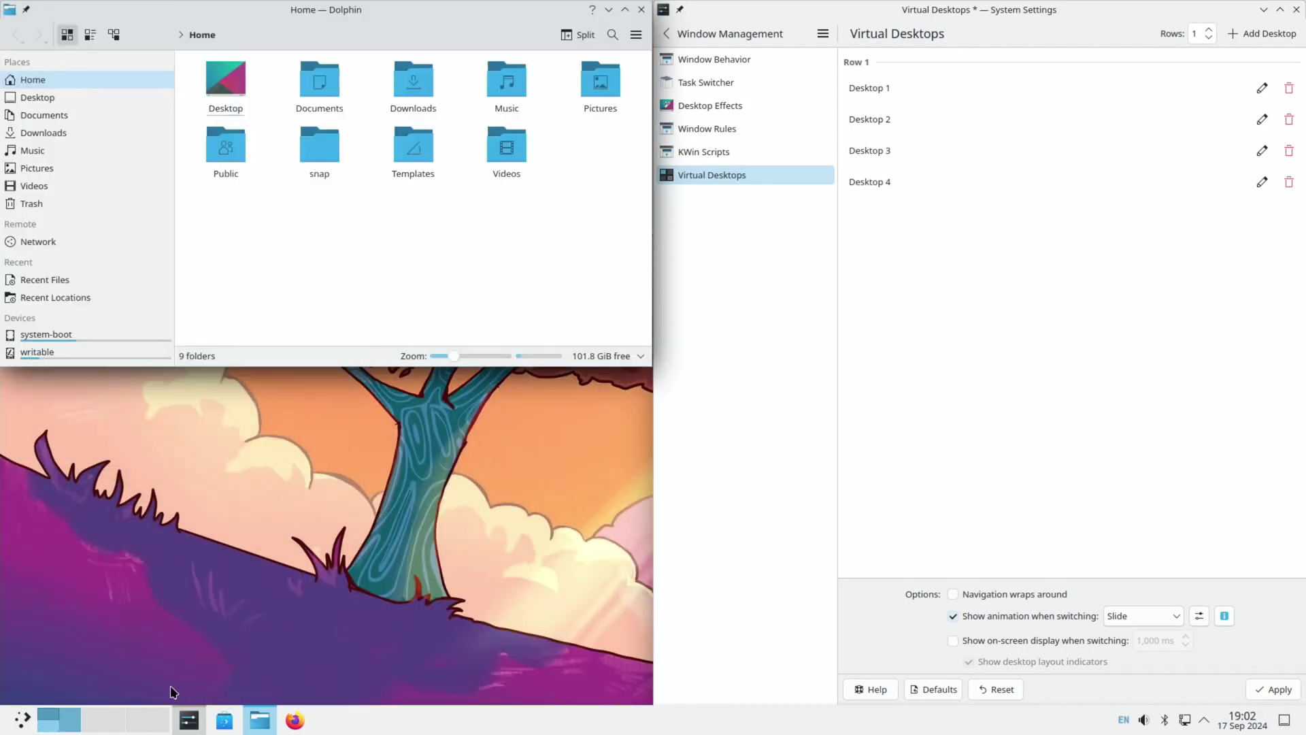
left_click(91, 723)
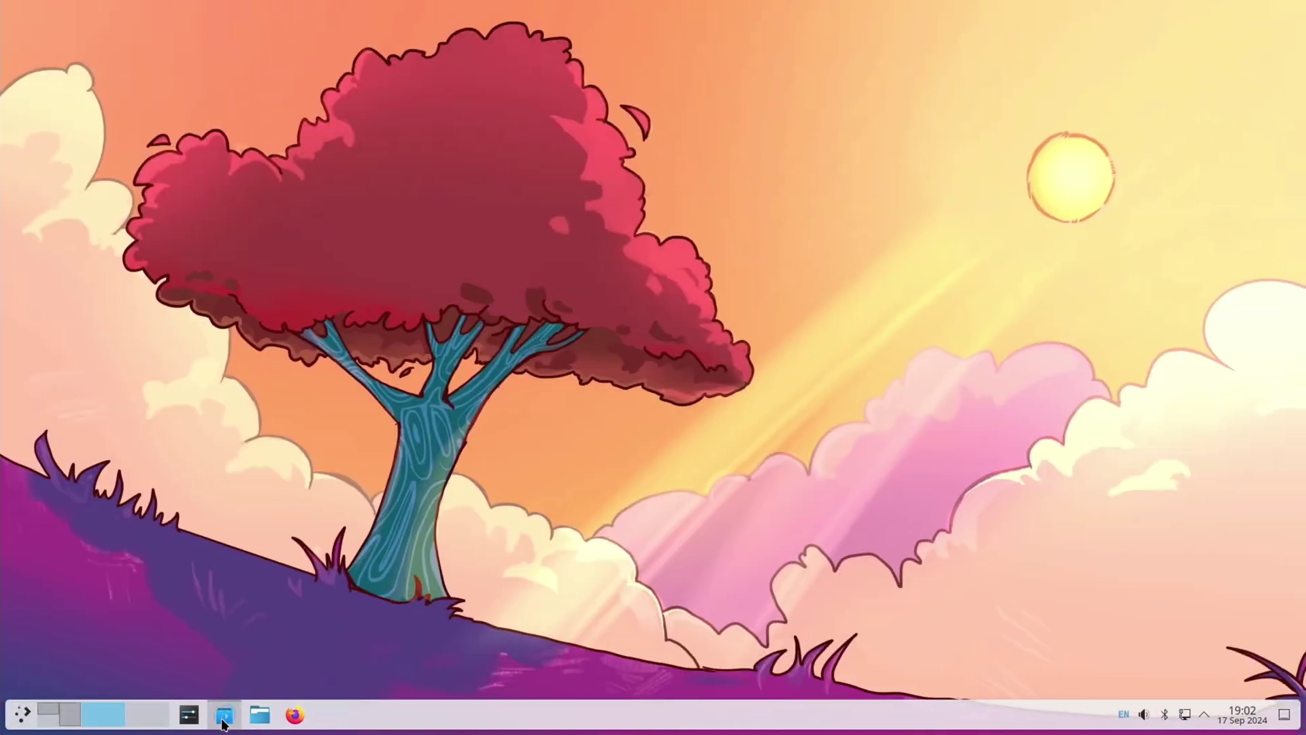
left_click(223, 723)
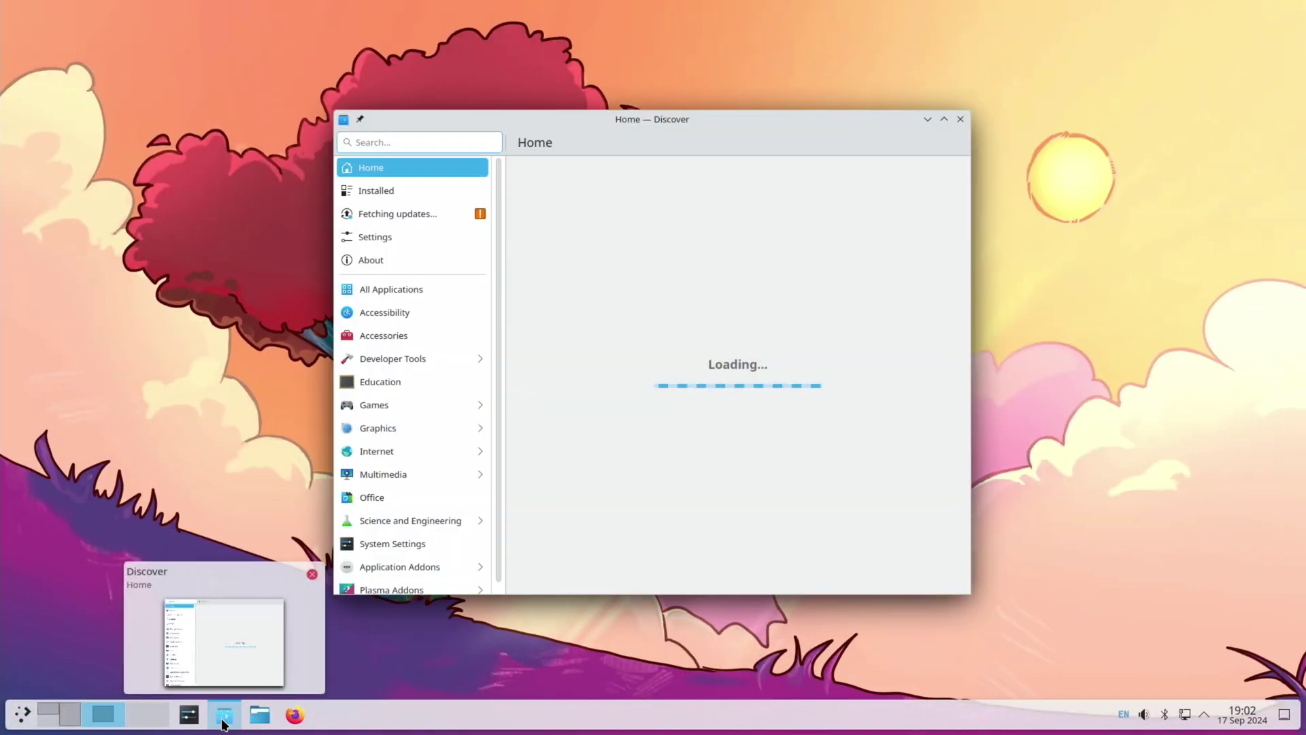
Step: Launch Firefox on virtual desktop 3 and show all desktops in the cube
left_click(148, 715)
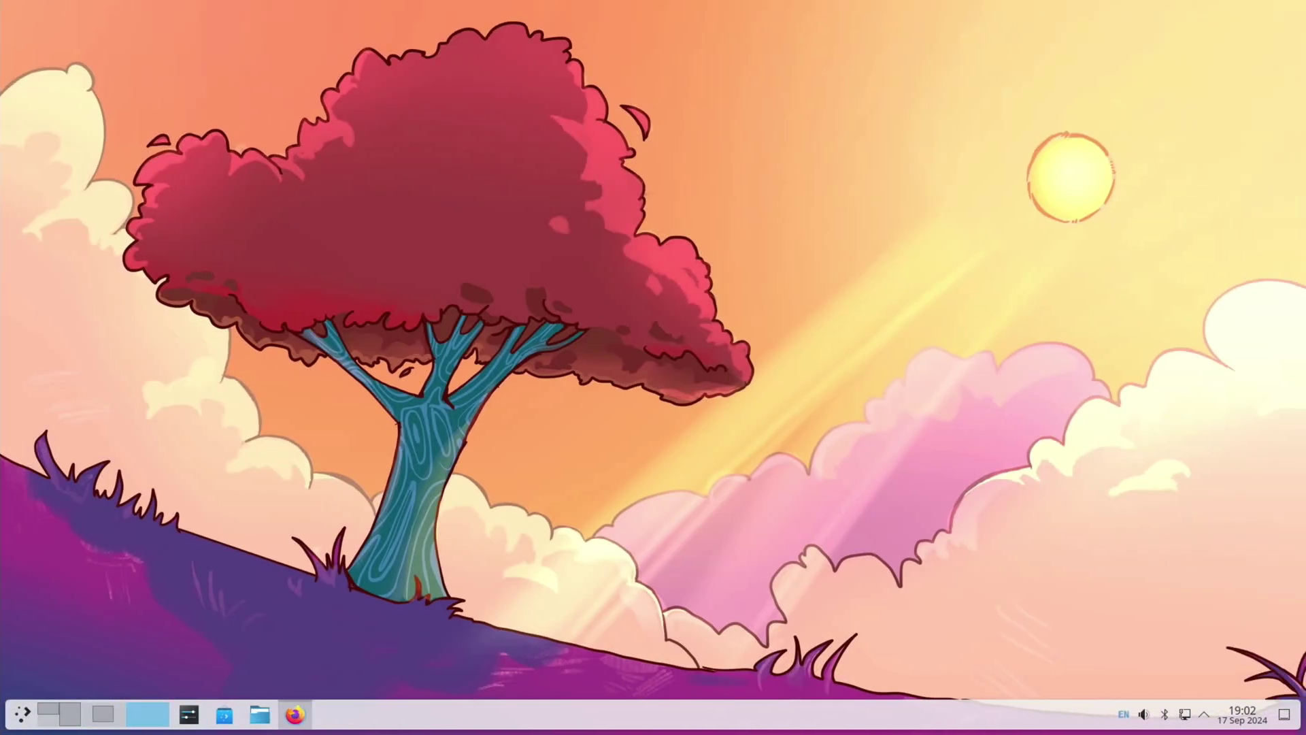
left_click(294, 715)
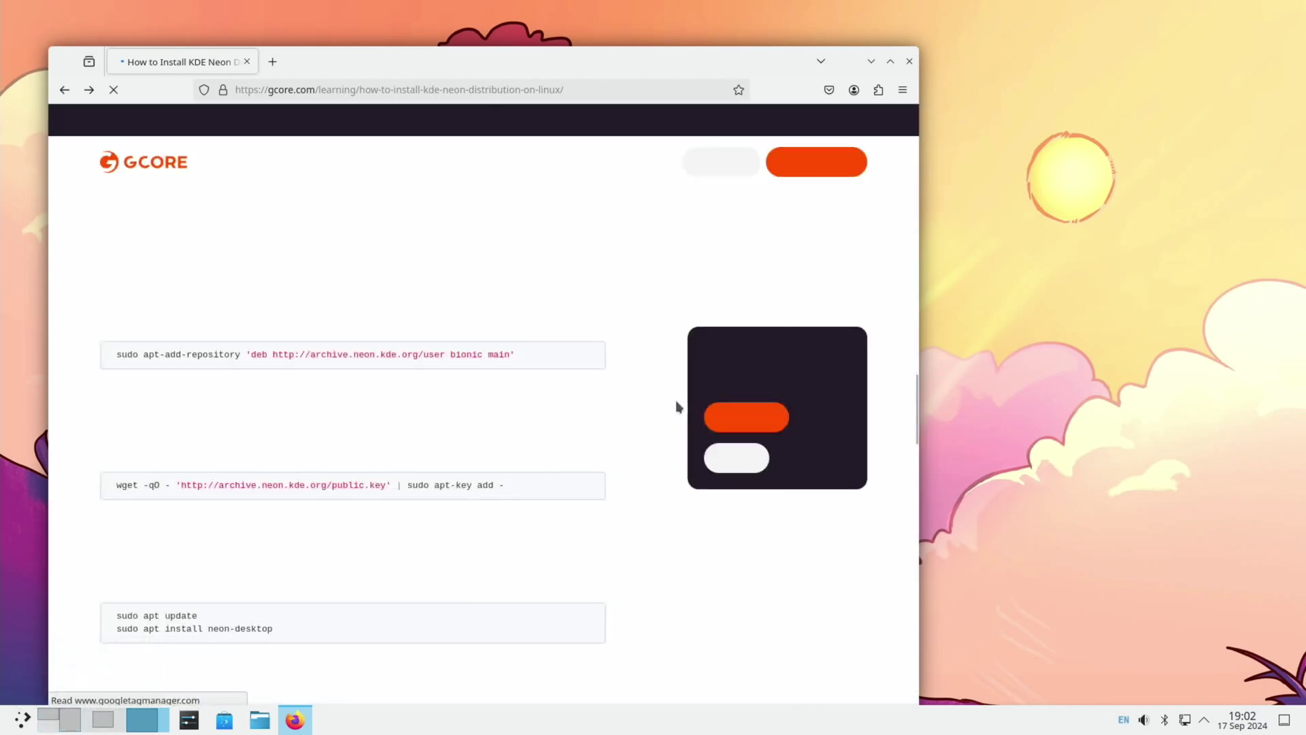
key("super+c")
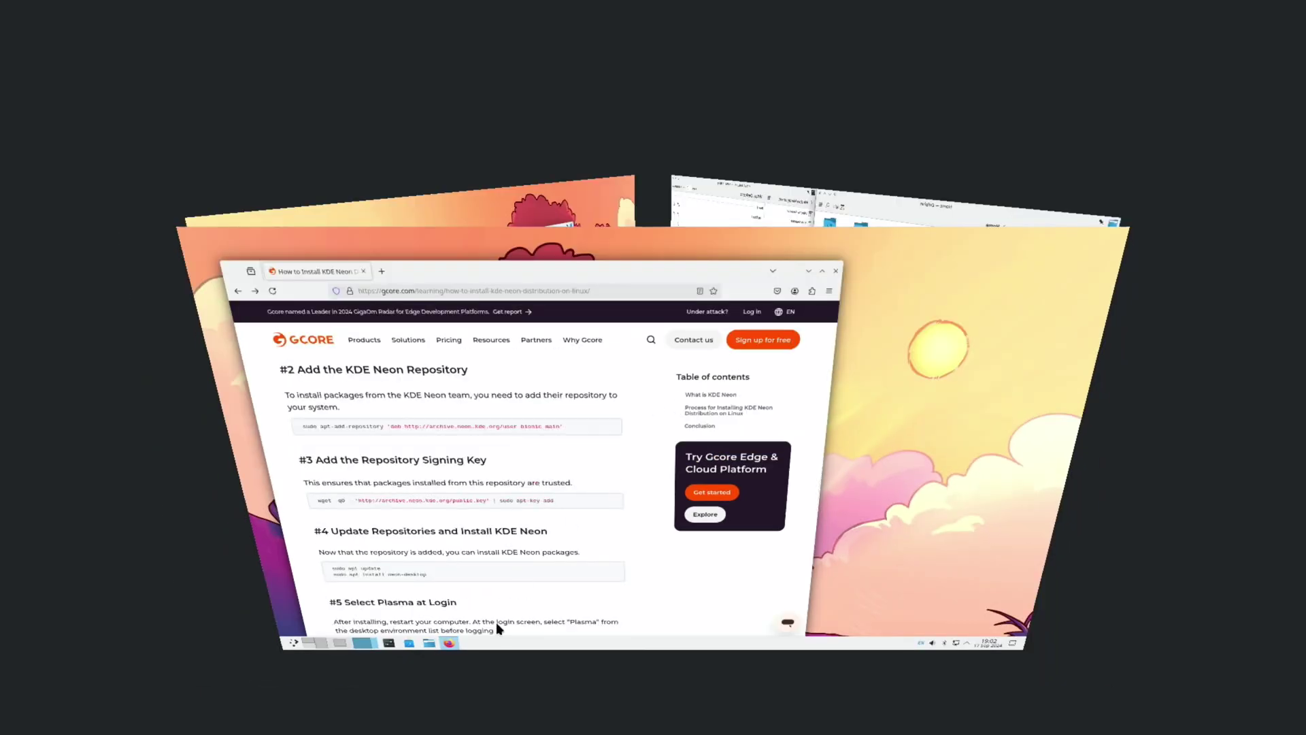
Step: Rotate the desktop cube, exit and reopen it, then turn to the Discover desktop and enter it
left_click_drag(687, 462, 1090, 468)
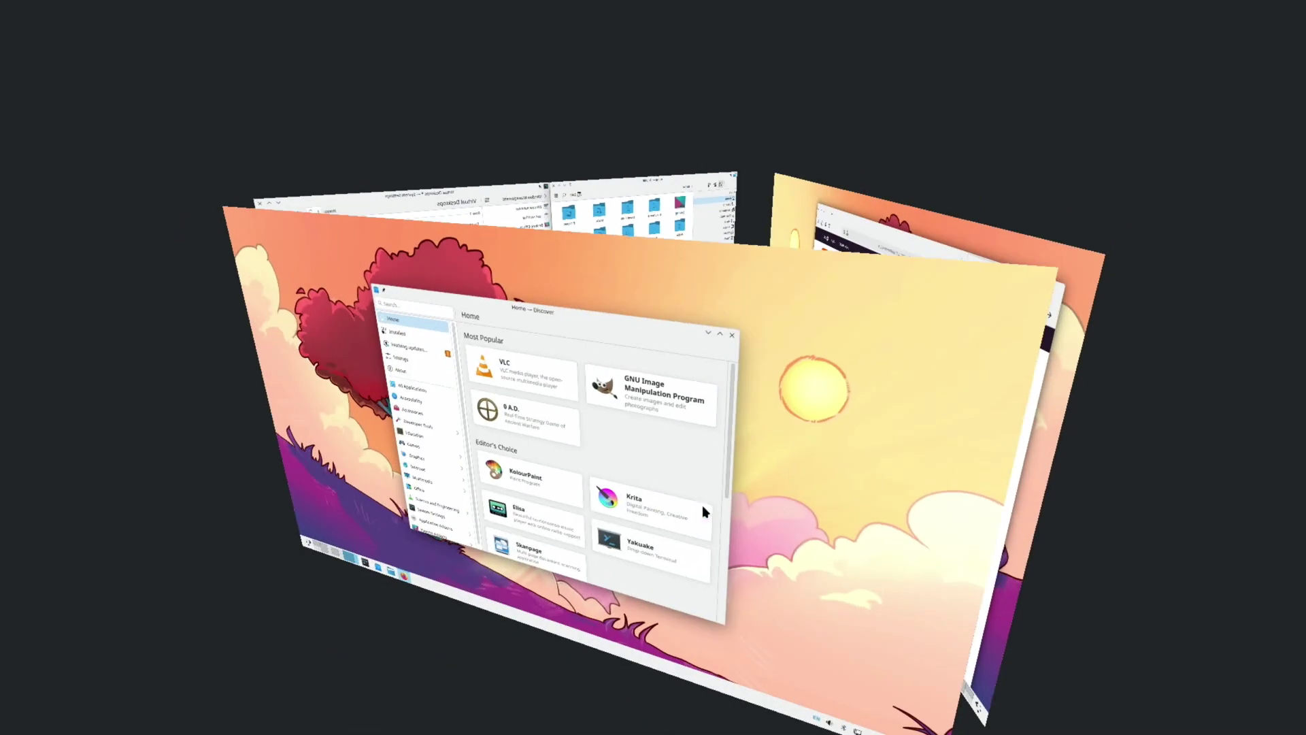
left_click_drag(641, 505, 801, 480)
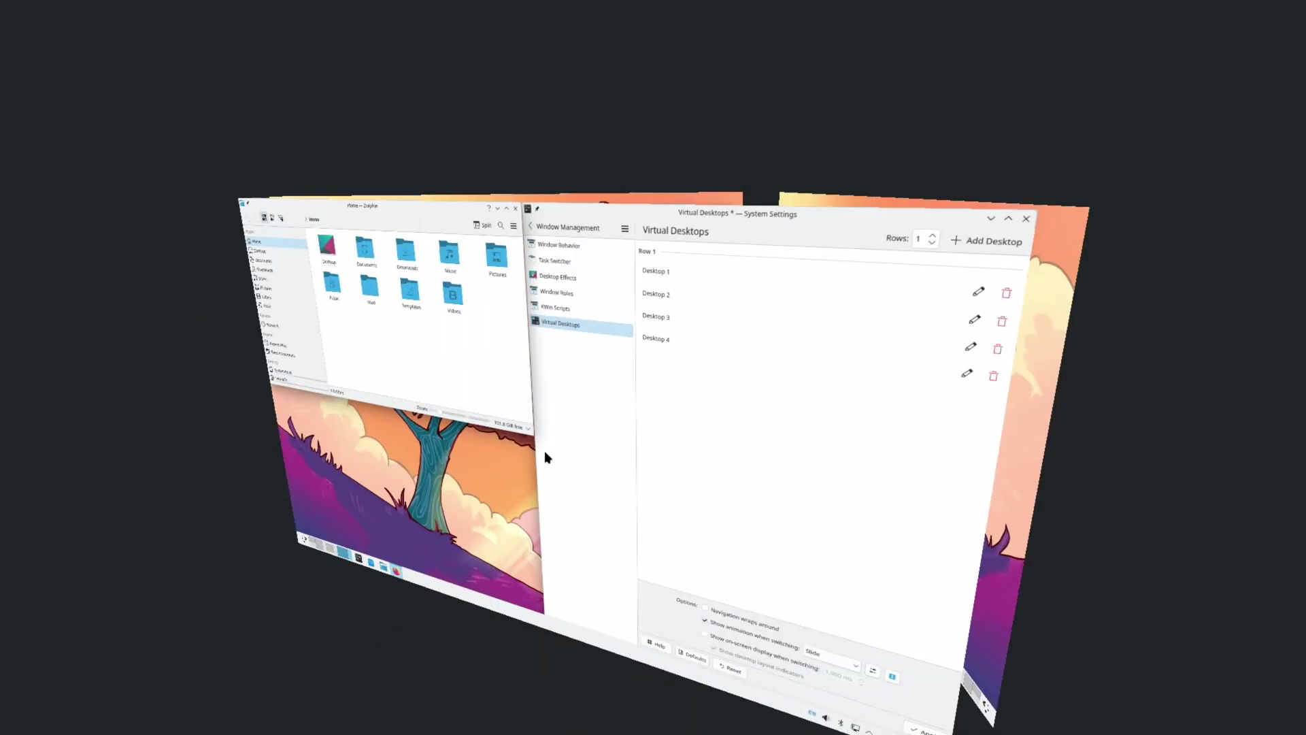
left_click(694, 430)
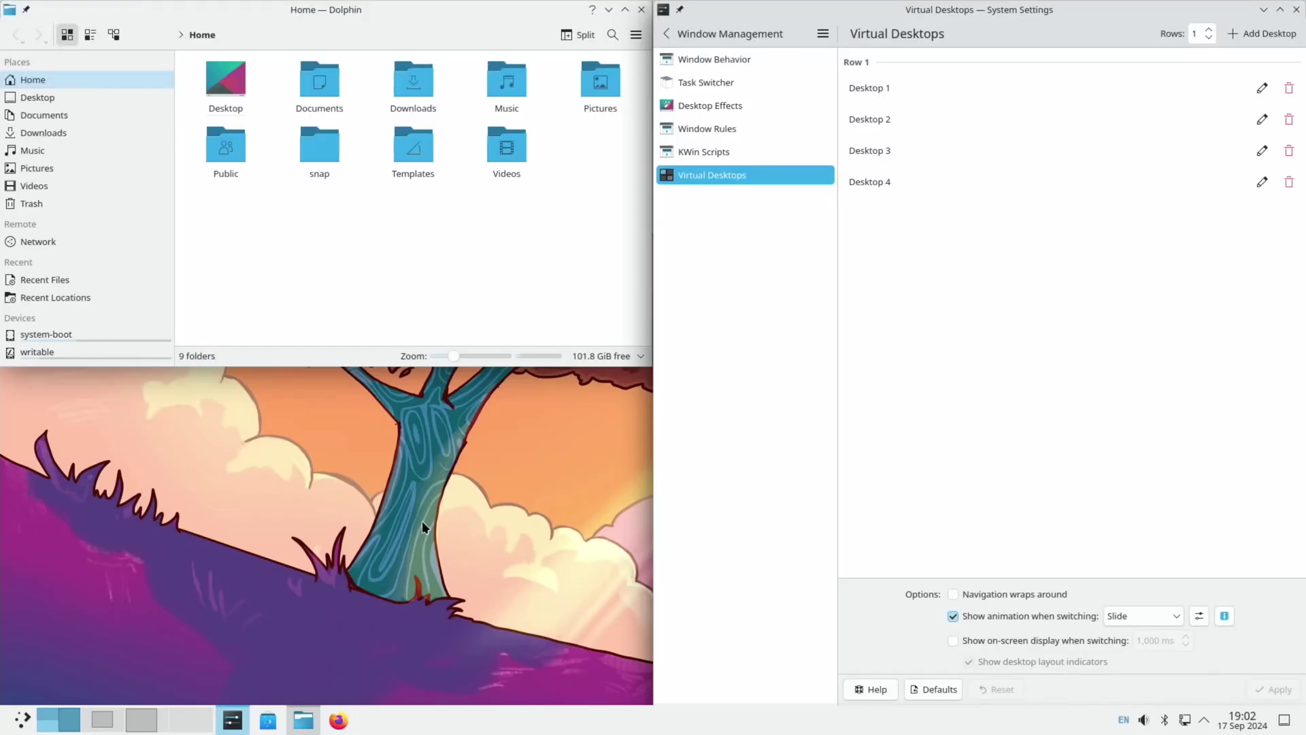
key("super+c")
left_click_drag(432, 520, 585, 673)
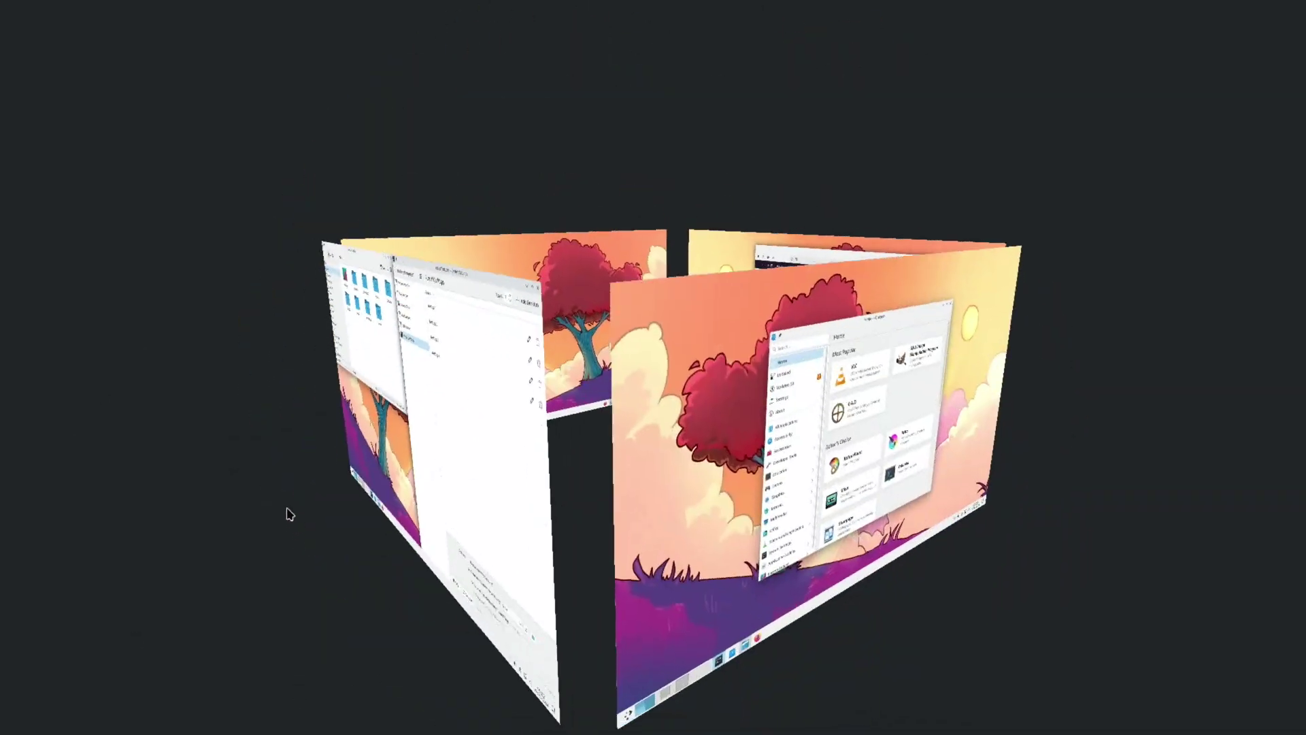
left_click_drag(585, 673, 117, 496)
left_click(617, 489)
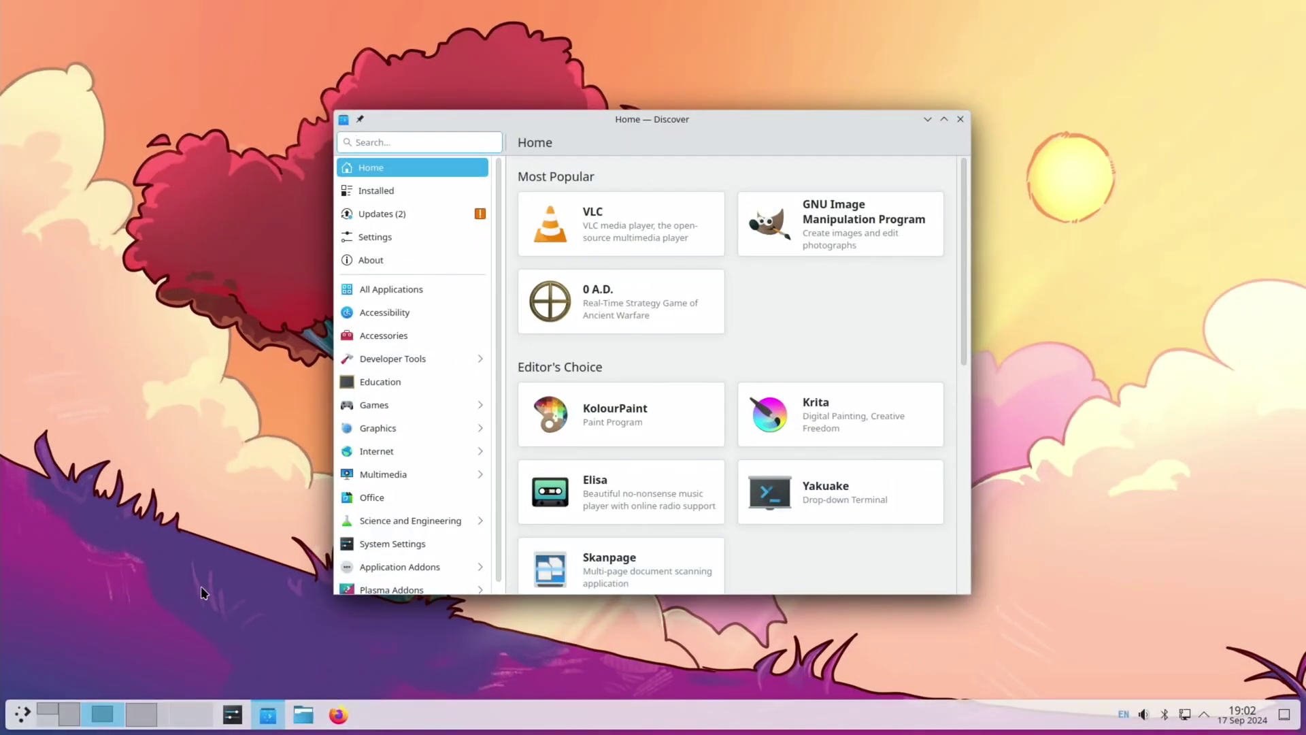
Step: Open Global Theme settings from the launcher and maximise the System Settings window
left_click(21, 715)
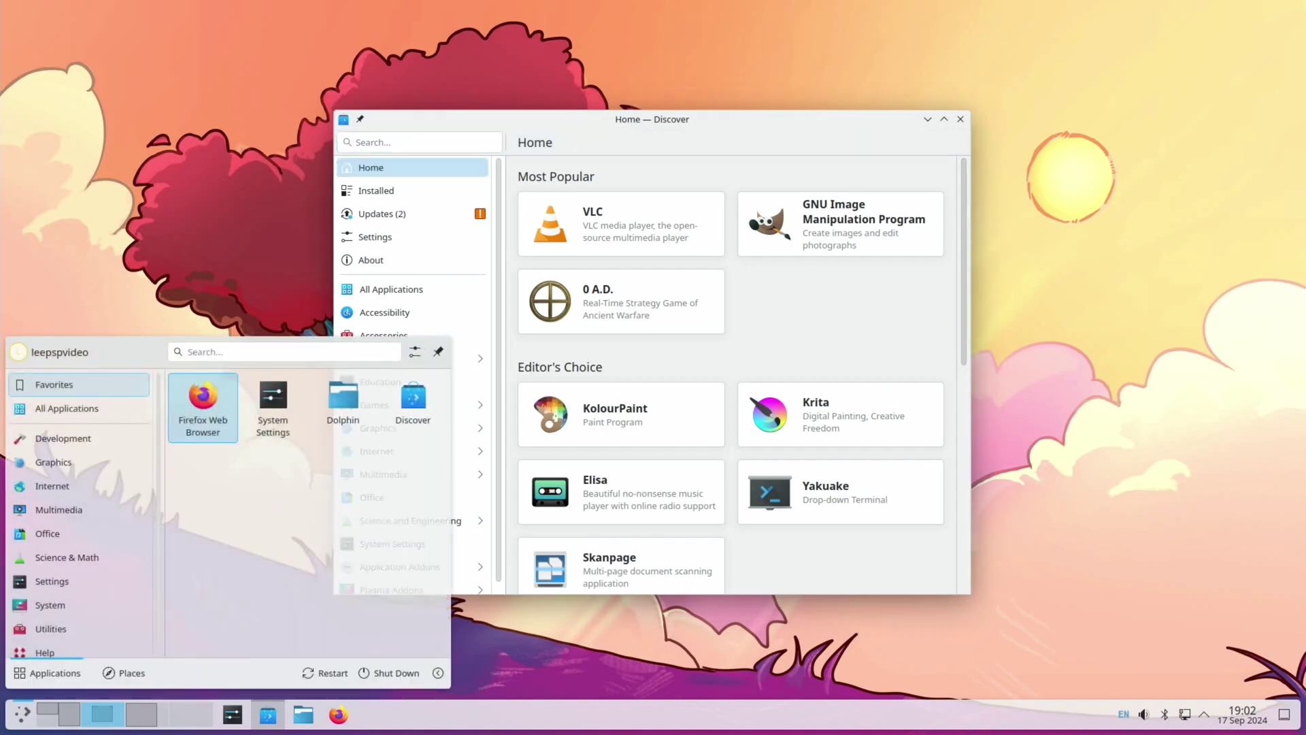
type("theme")
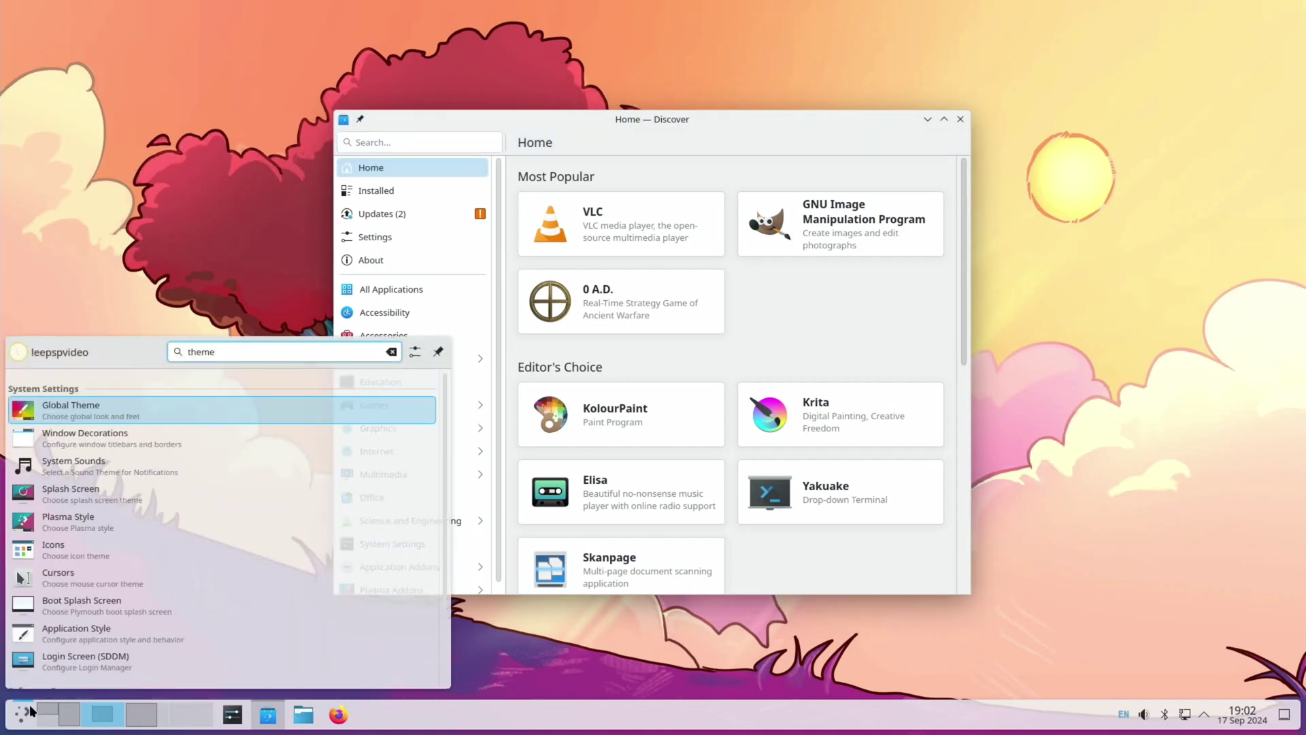
left_click(90, 403)
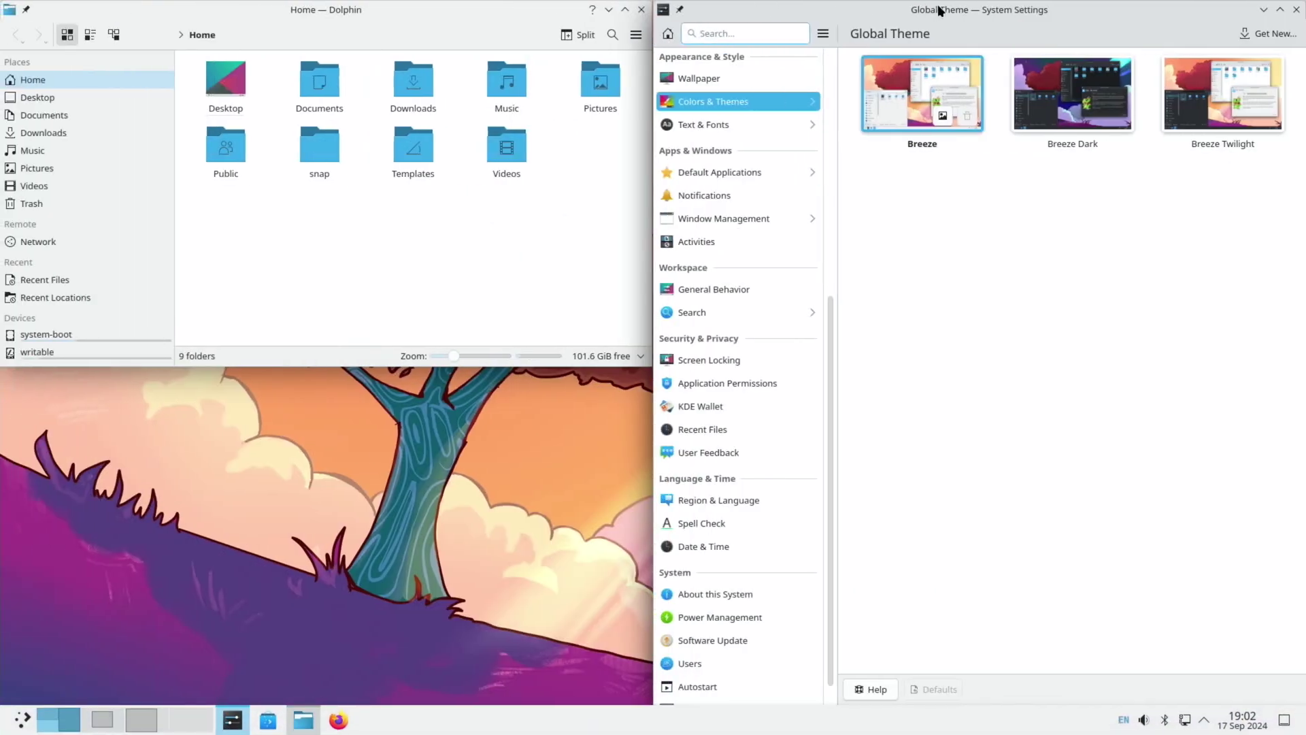
left_click_drag(943, 10, 583, 2)
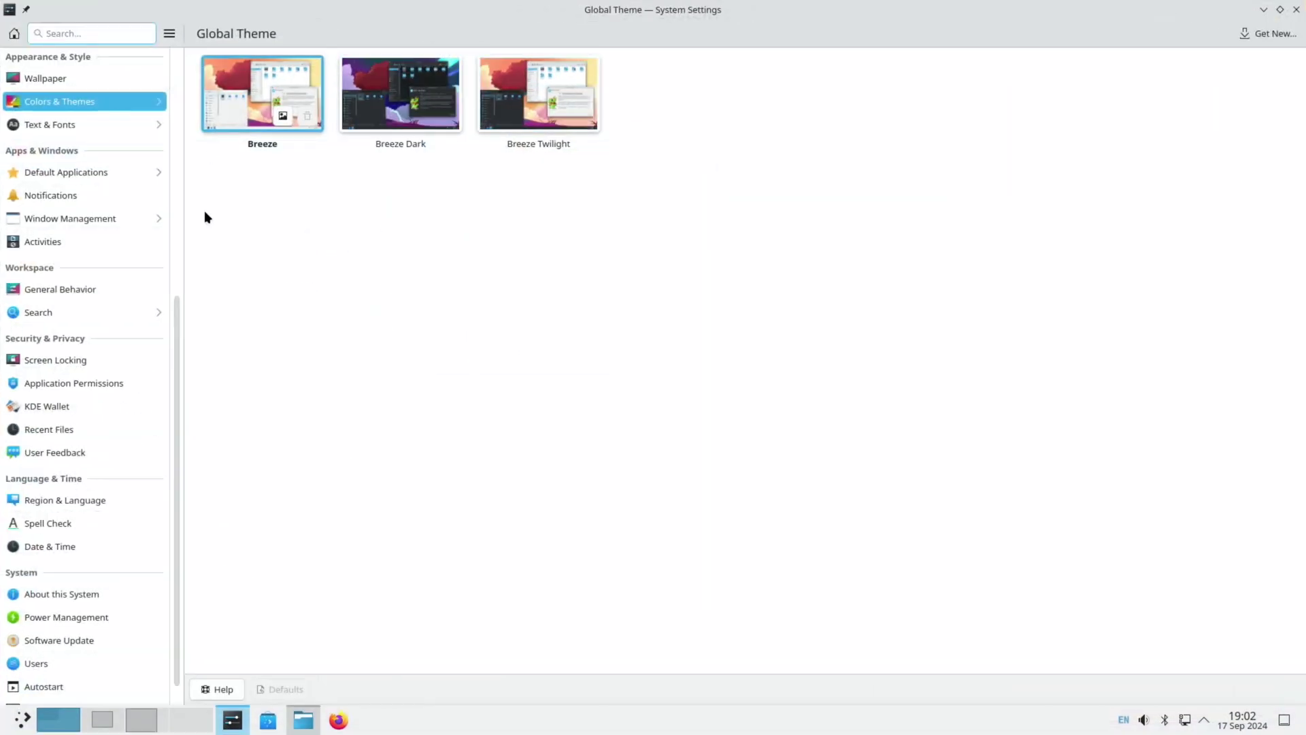
Step: Search downloadable themes for '11' and install Windows11-Nord Global Theme by Night
left_click(1261, 40)
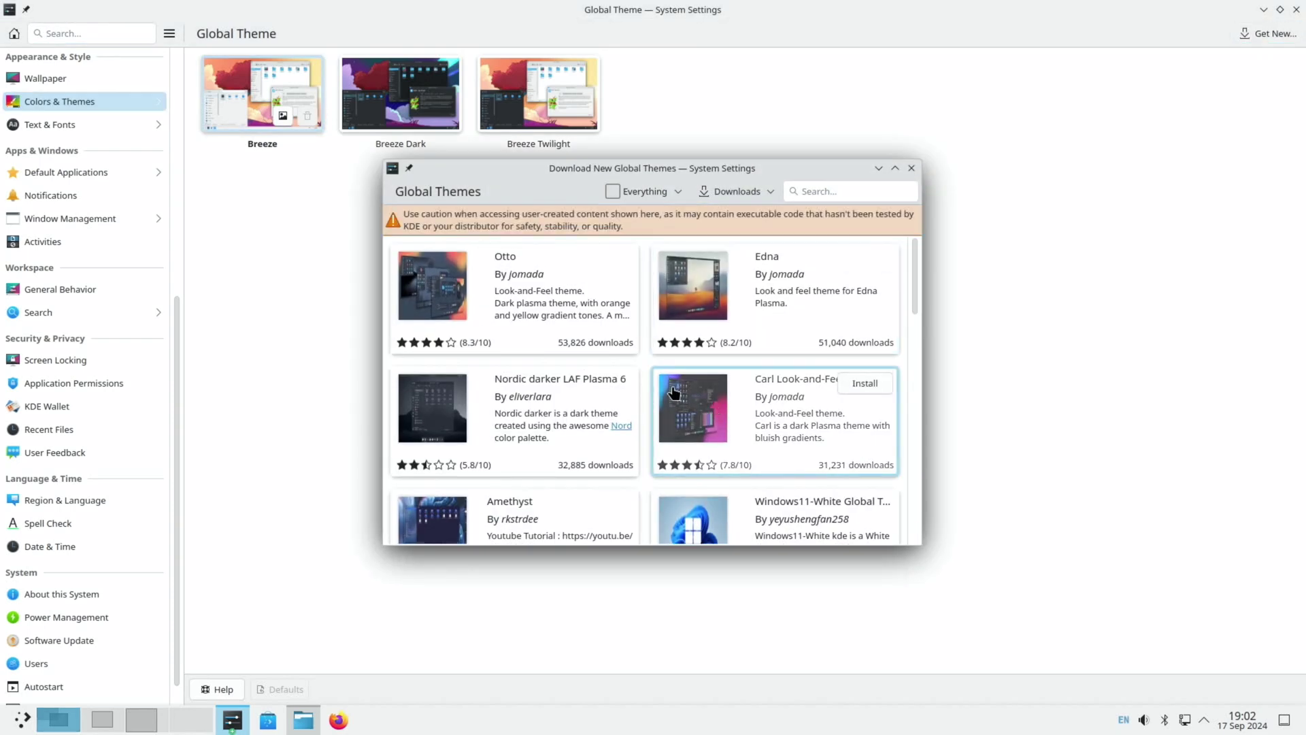
left_click(849, 194)
type("11")
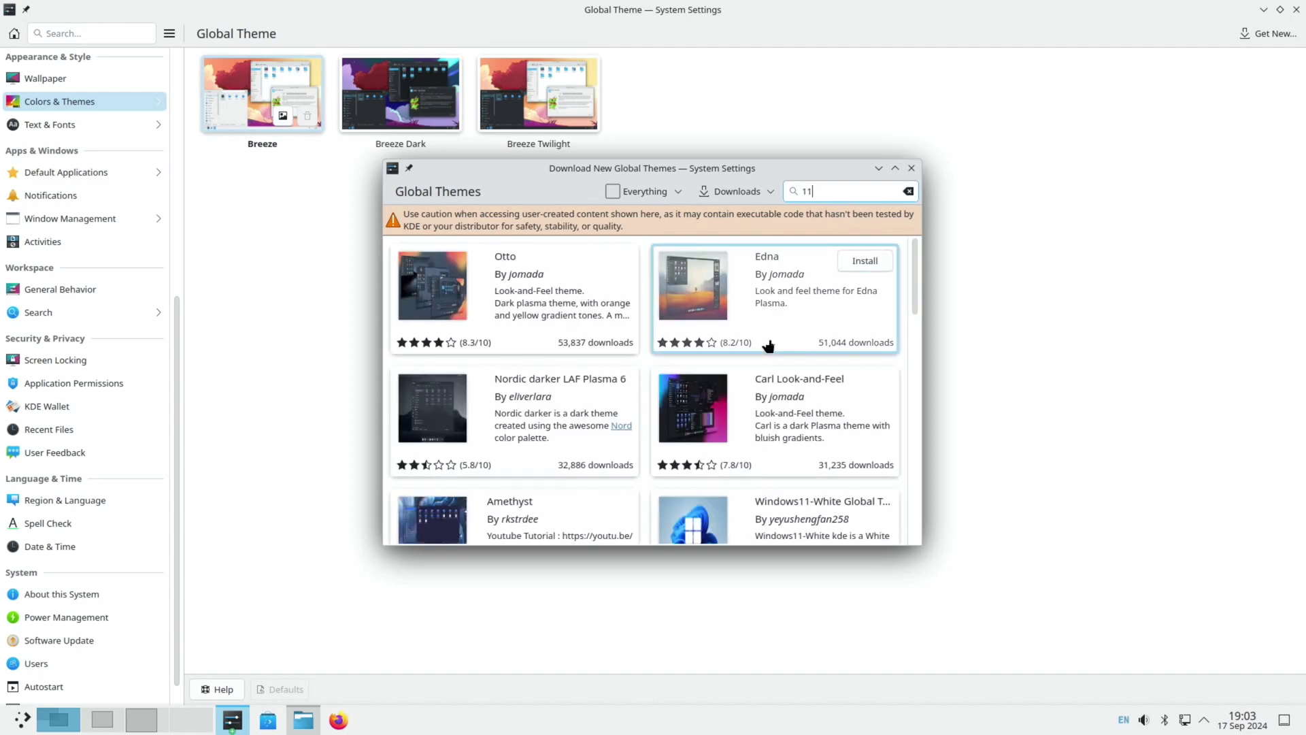
scroll(747, 352, "down", 1)
scroll(746, 352, "down", 1)
scroll(725, 377, "down", 1)
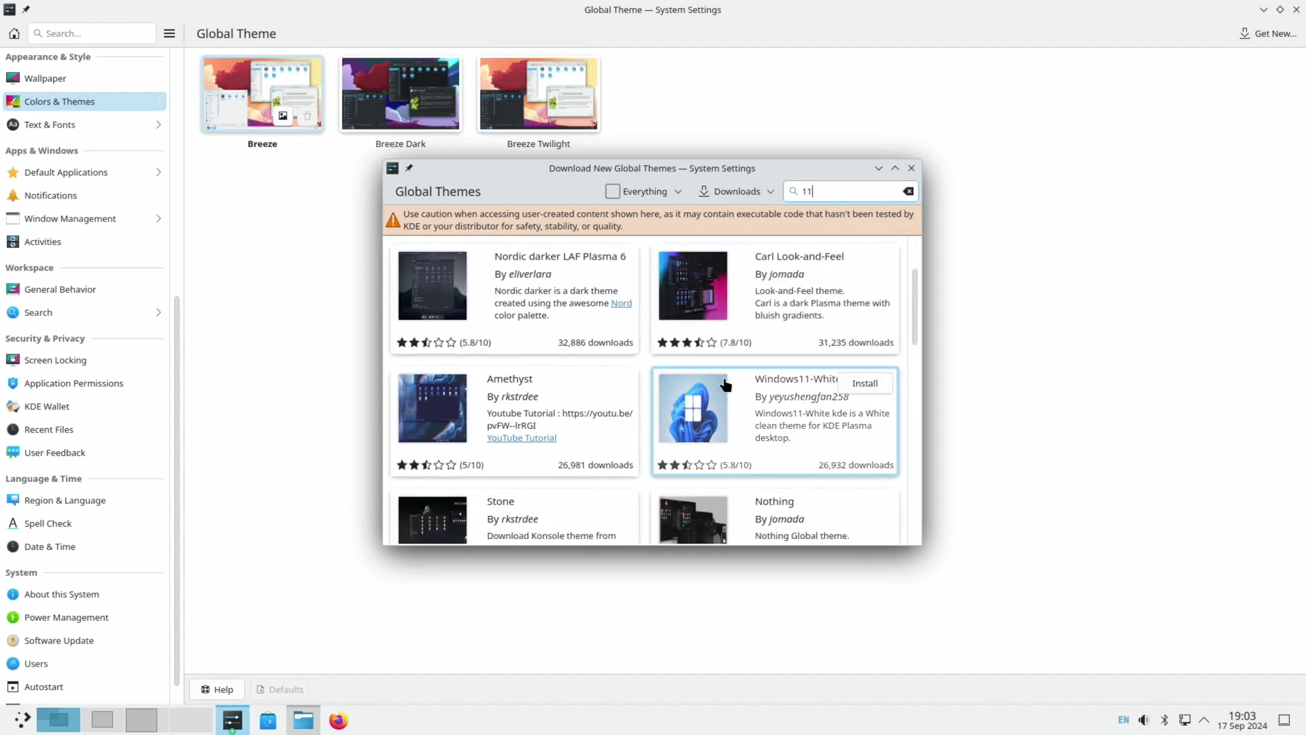
scroll(709, 404, "down", 1)
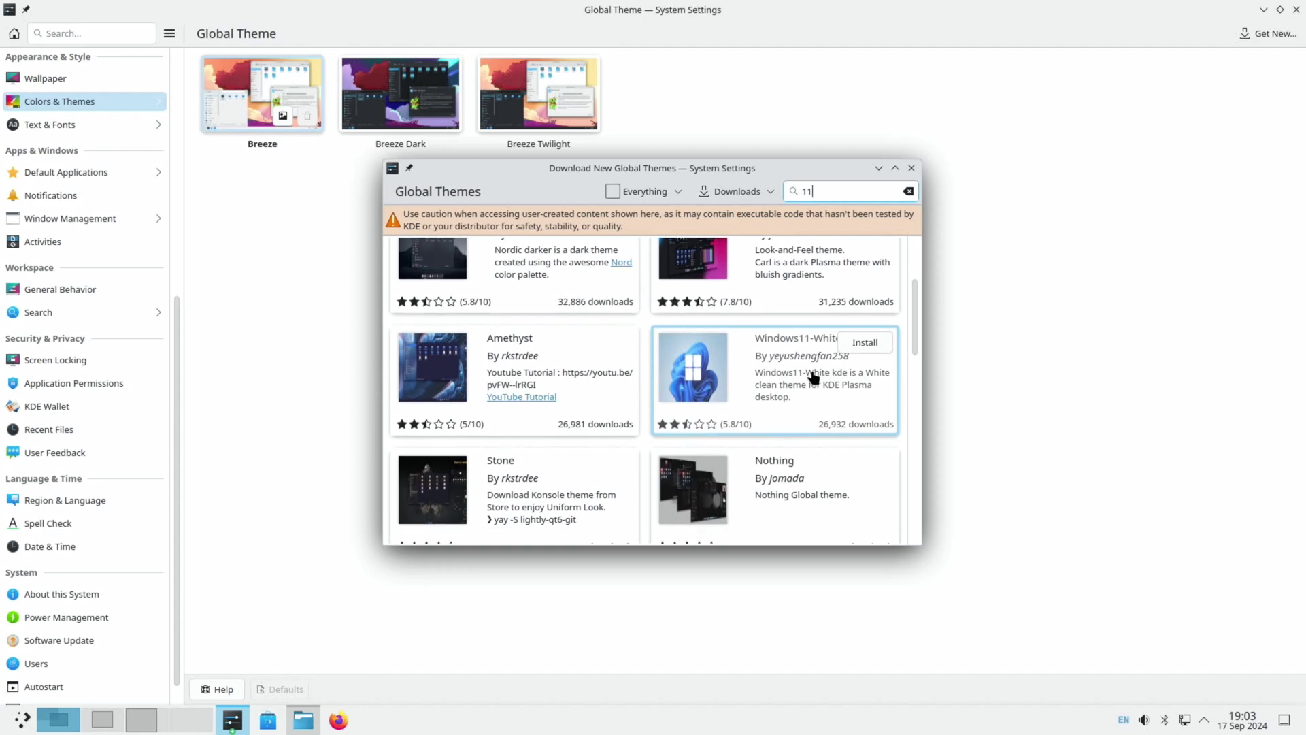
scroll(796, 382, "down", 1)
scroll(775, 377, "down", 1)
scroll(750, 372, "down", 1)
left_click(752, 376)
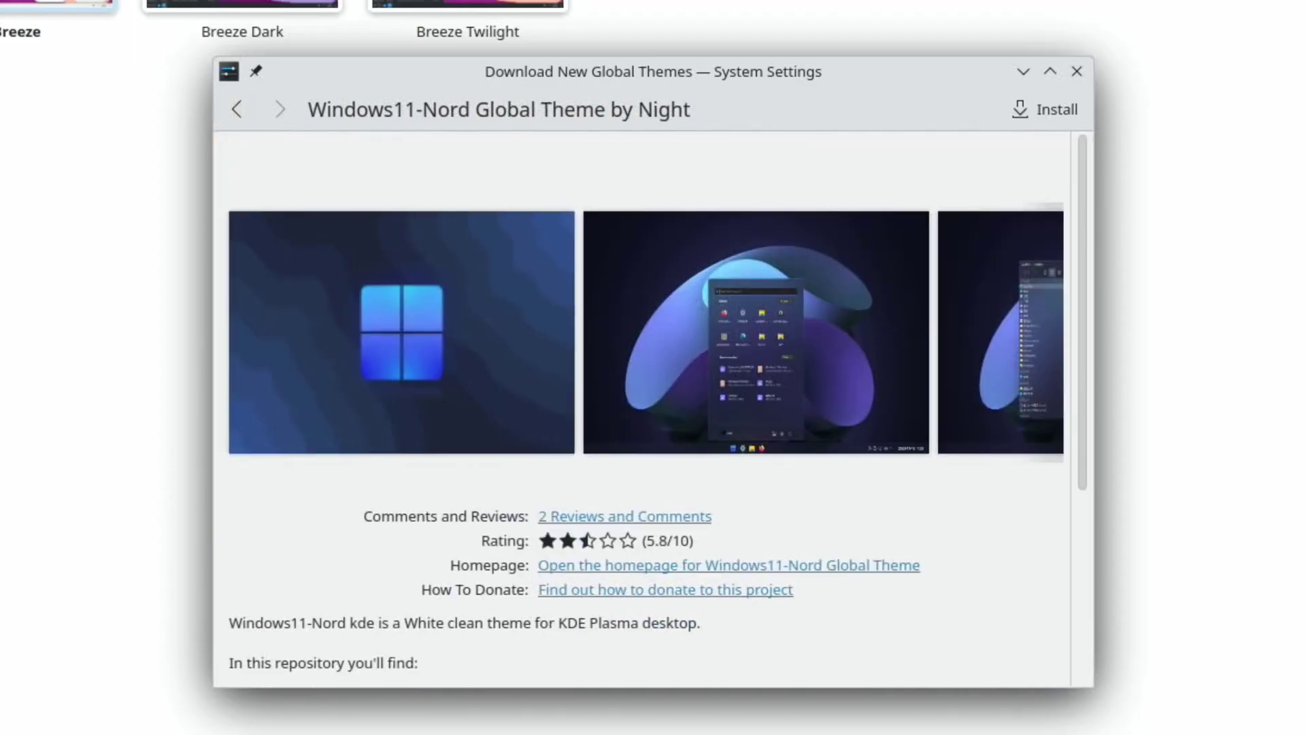
left_click(1033, 115)
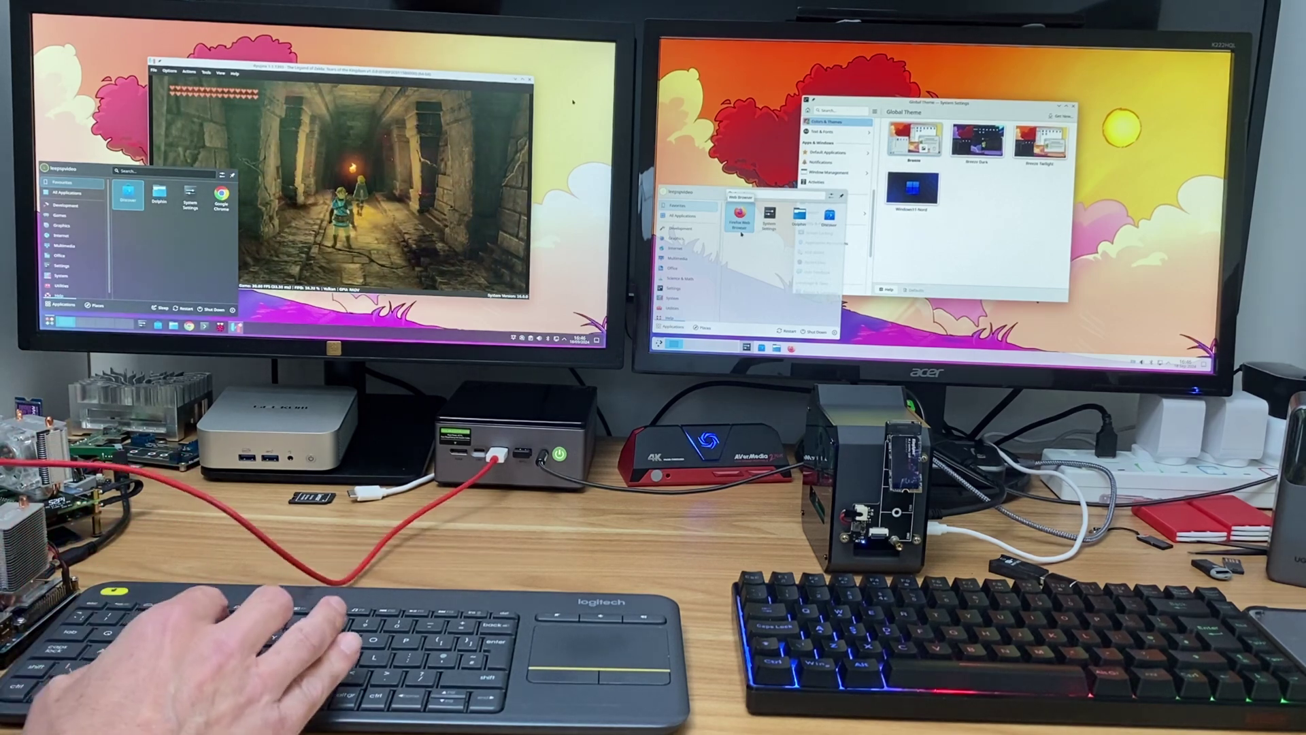
Step: View the Windows11-Nord themed desktops in the cube, then open the application launcher
key("super+c")
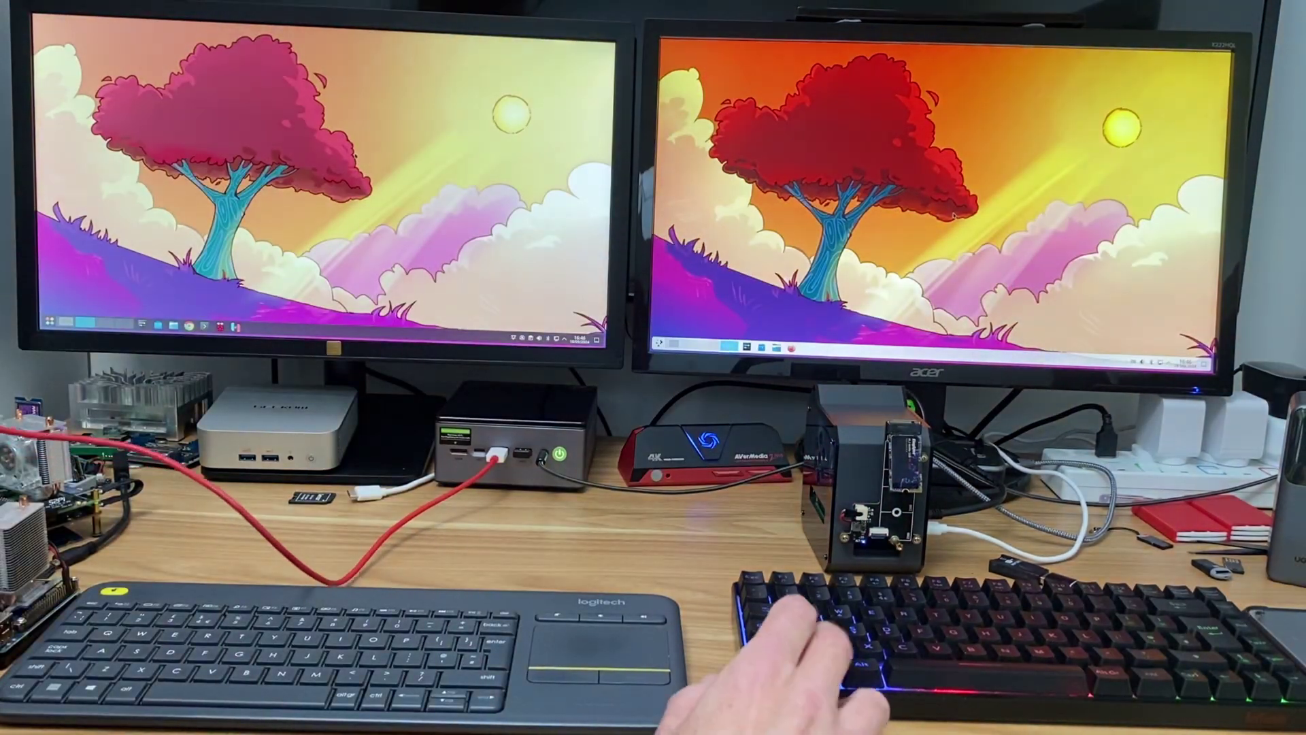
key("super")
key("super")
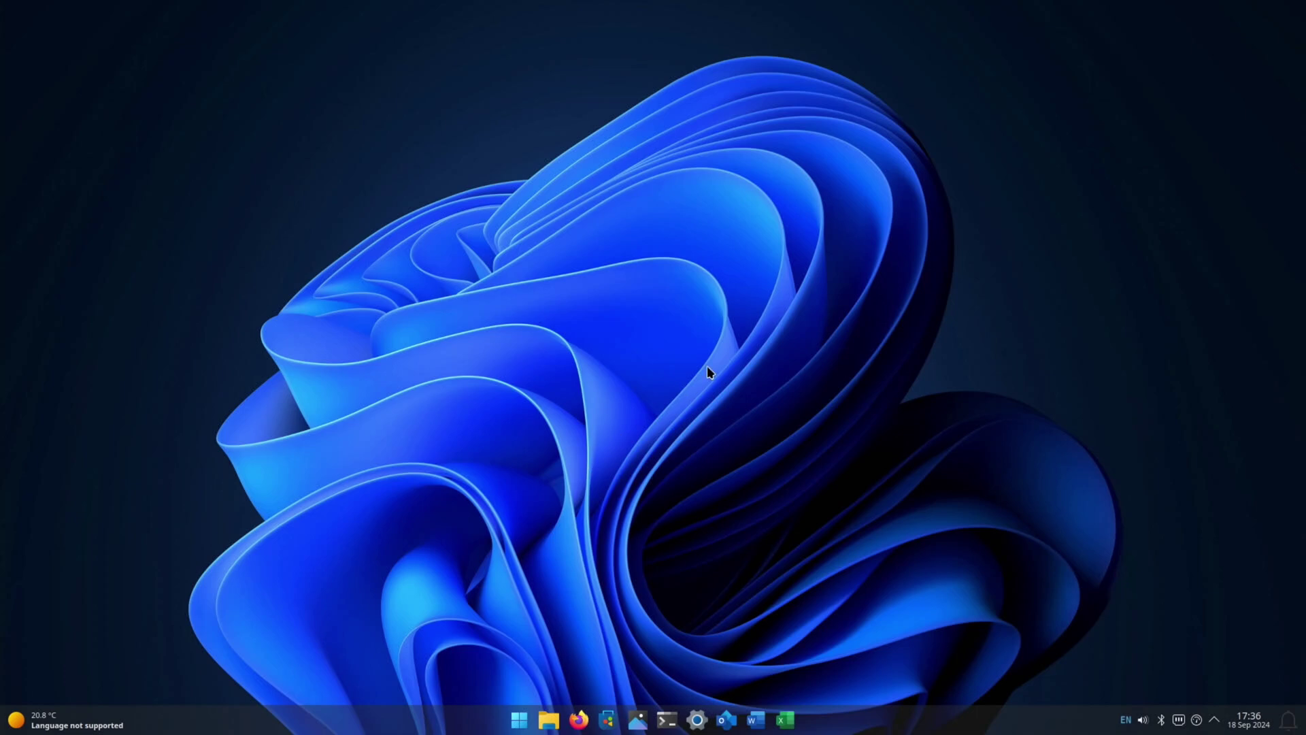
Step: Launch Chromium from KRunner with 'chr' and run a Google search for youtube
key("alt+space")
type("chr")
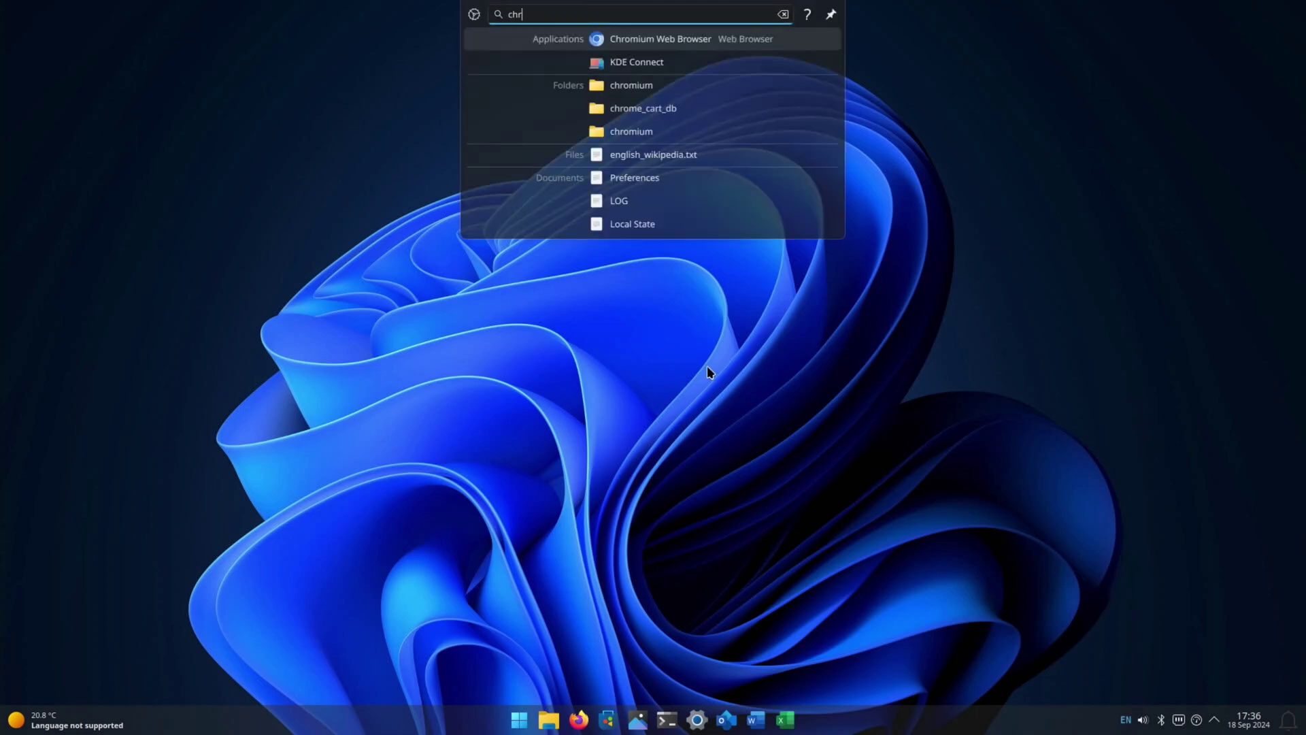
key("Return")
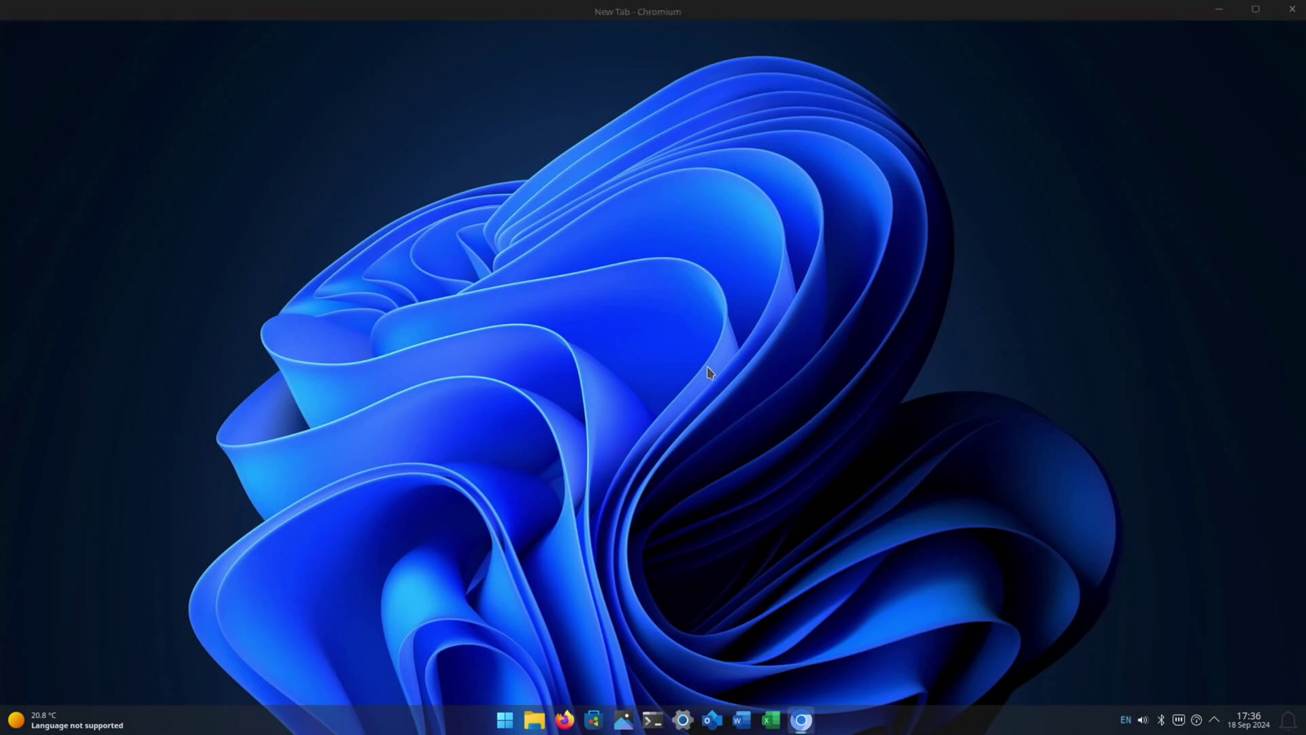
type("youtube")
key("Return")
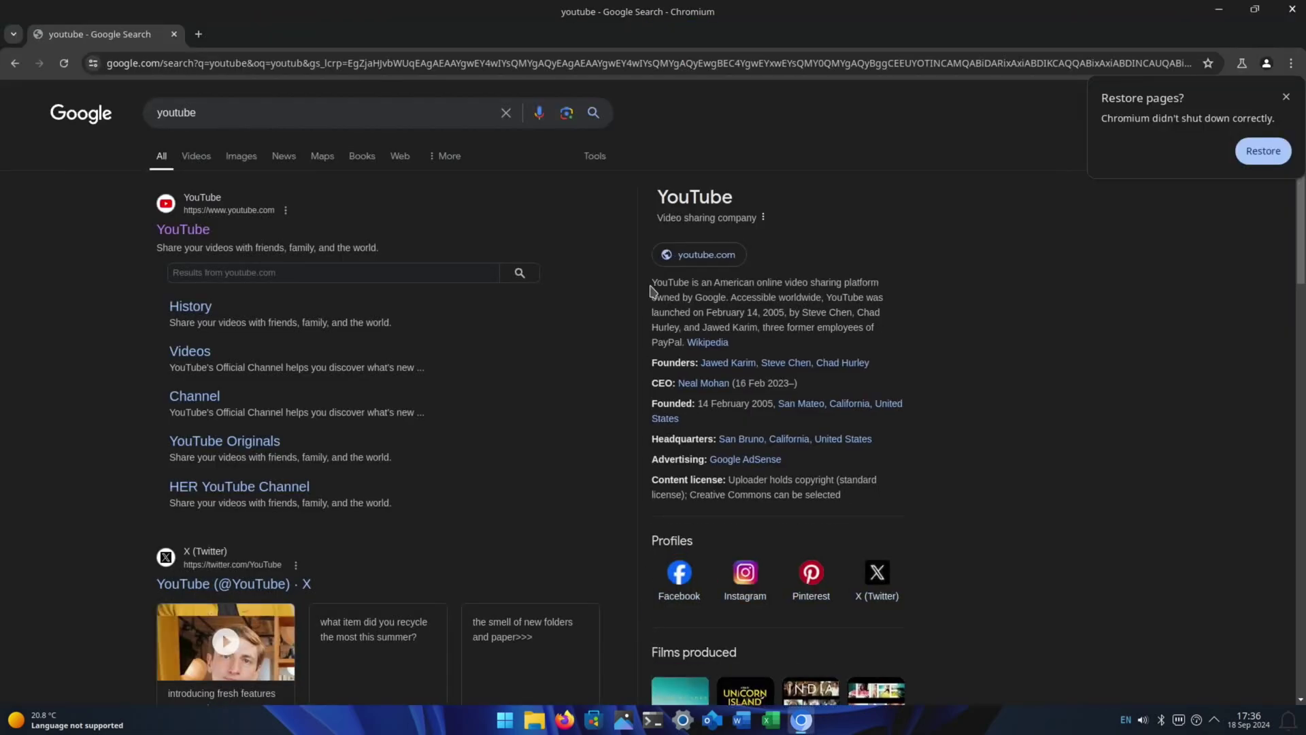
Step: Spin the desktop cube and enter the desktop with System Settings and Dolphin
key("super+c")
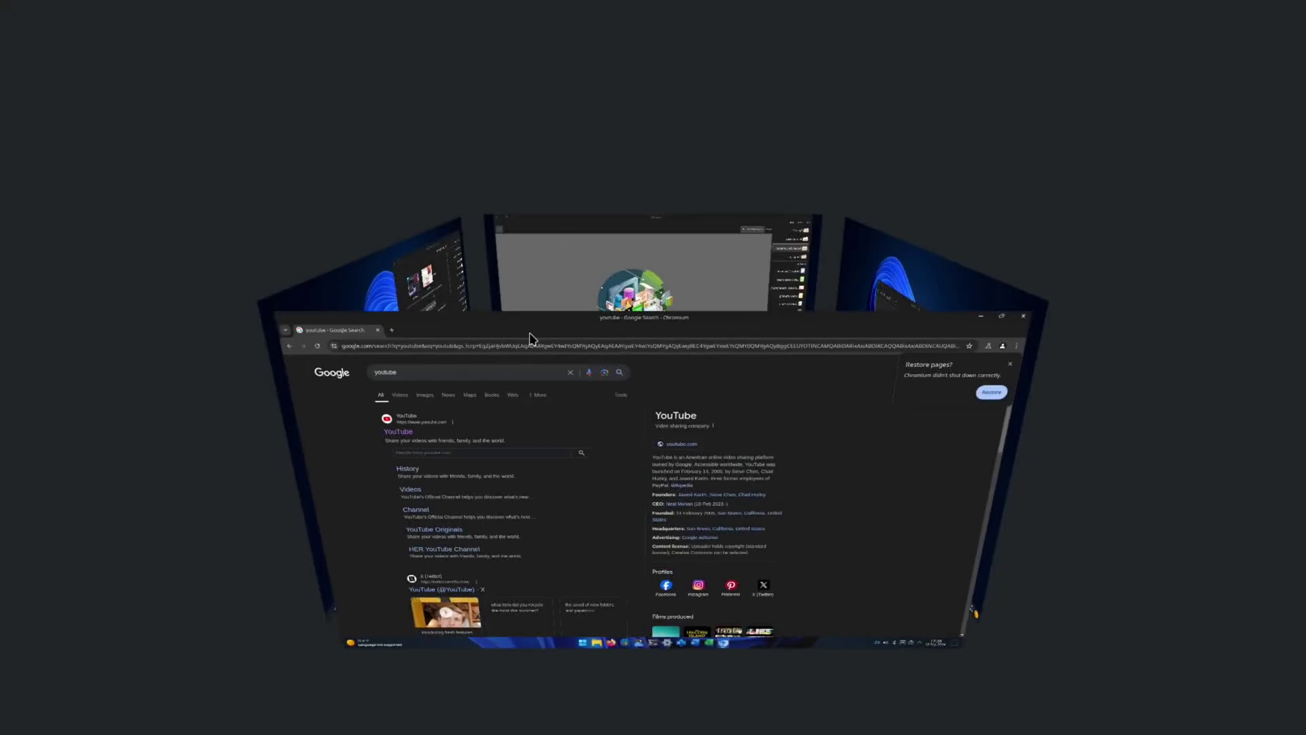
left_click_drag(597, 435, 477, 418)
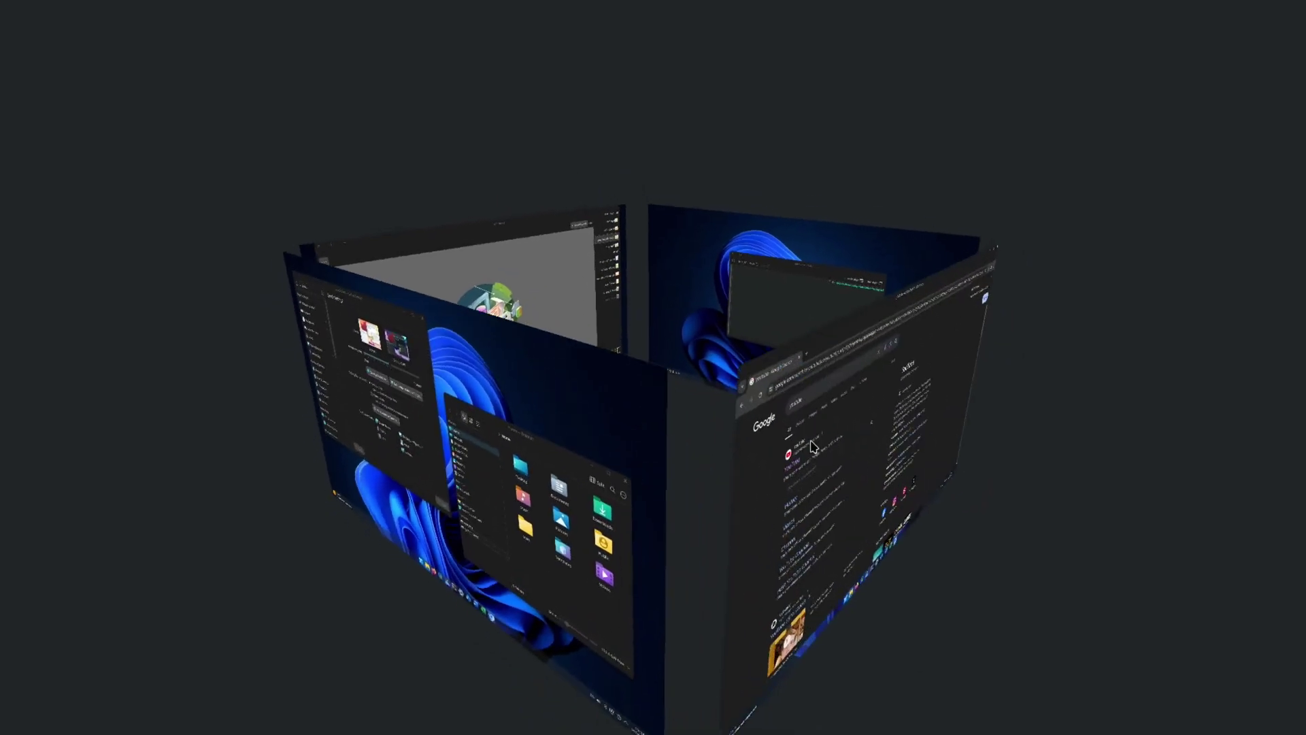
key("Right")
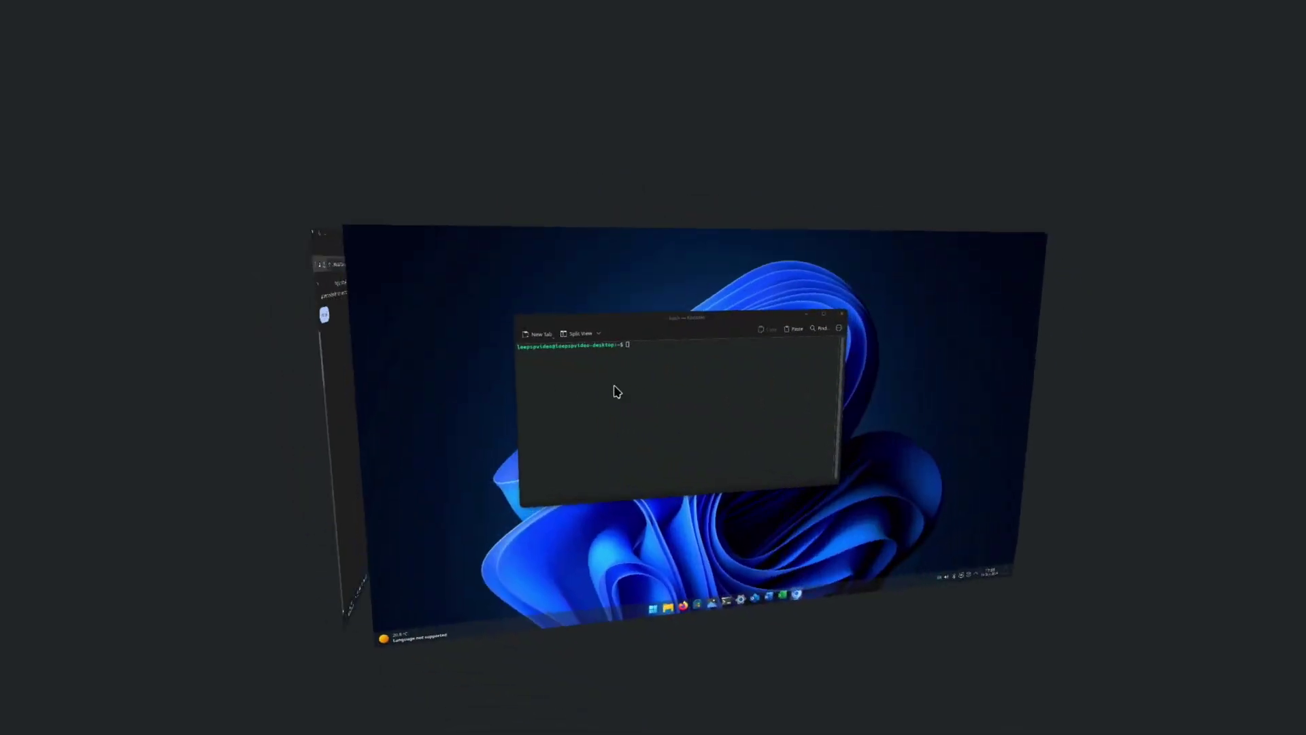
mouse_move(642, 387)
left_mouse_down()
mouse_move(786, 384)
mouse_move(399, 370)
left_mouse_up()
left_click(467, 333)
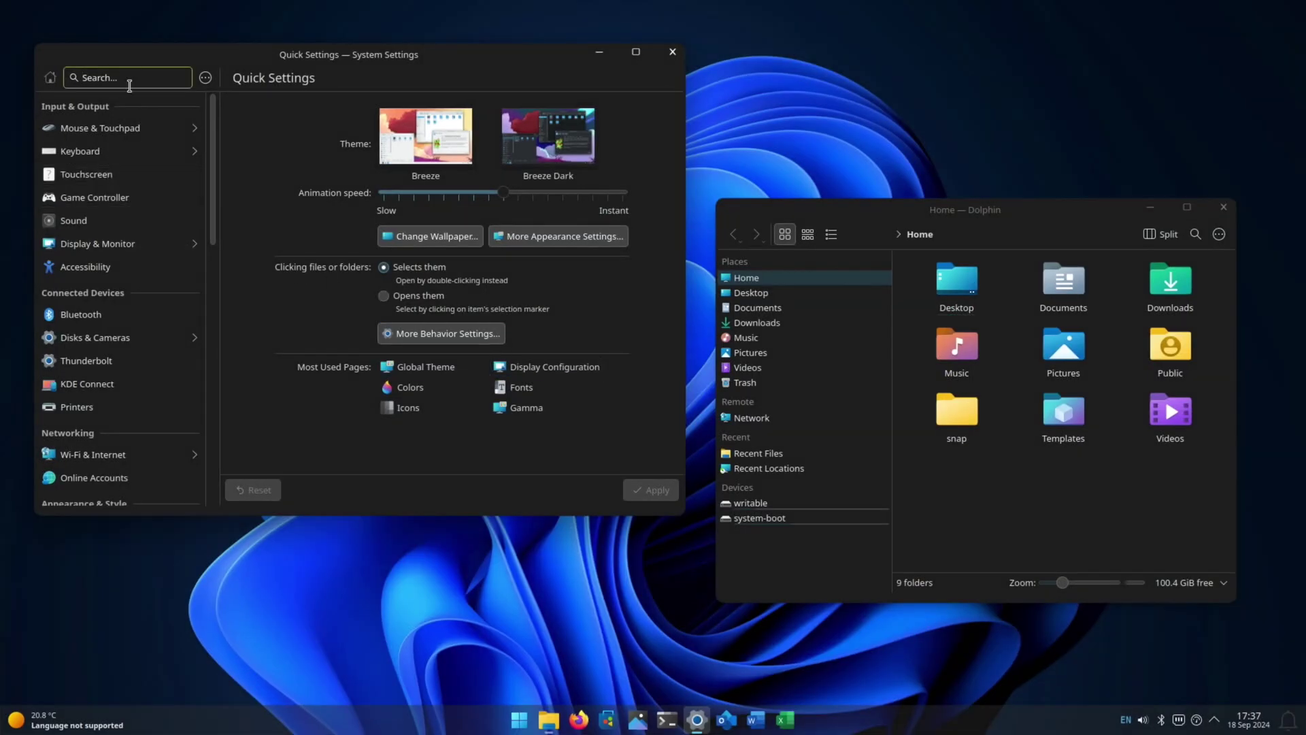
type("theme")
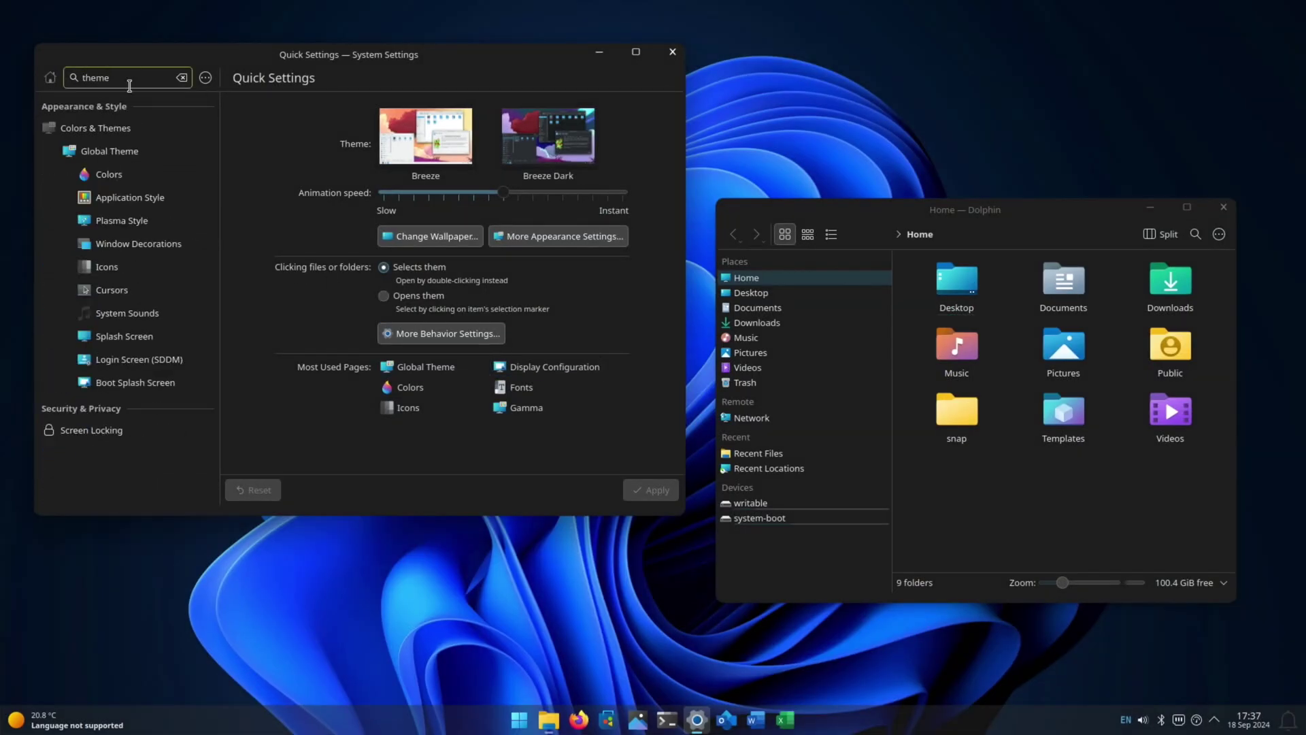
key("Down")
key("Down")
key("Down")
key("Up")
key("Up")
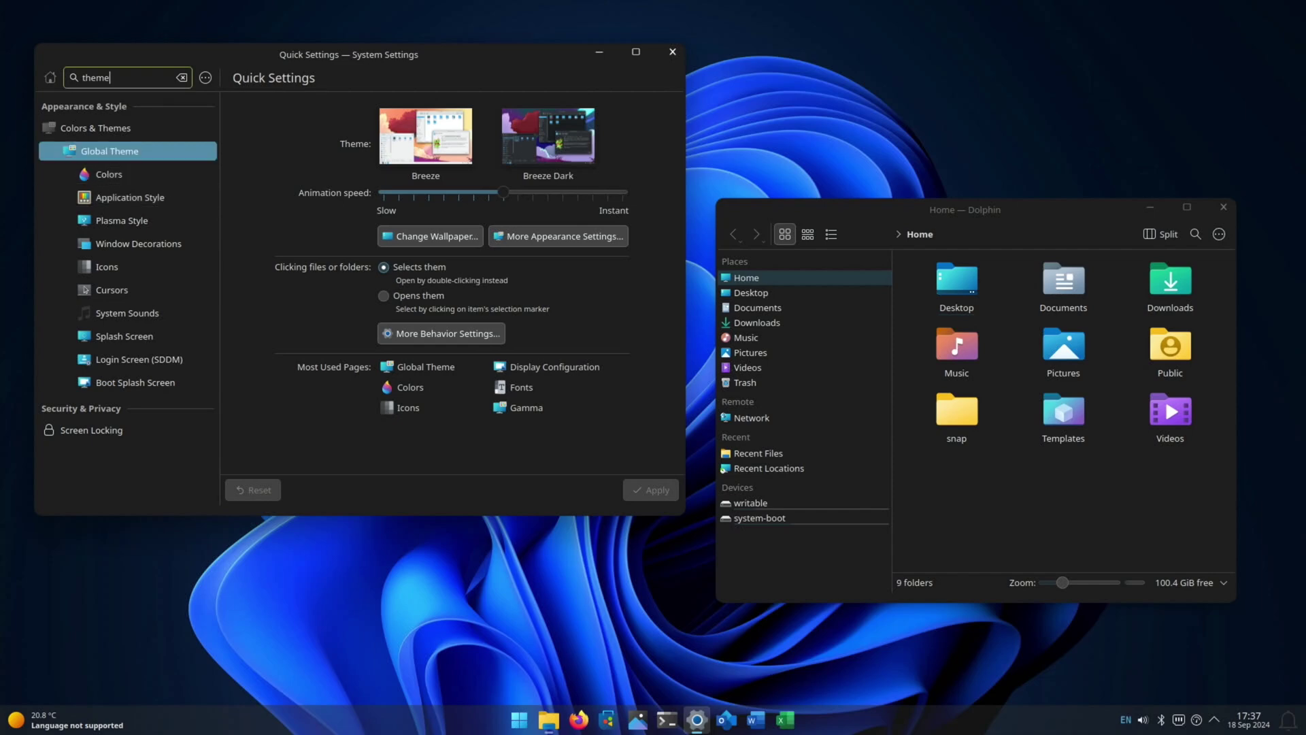
key("Return")
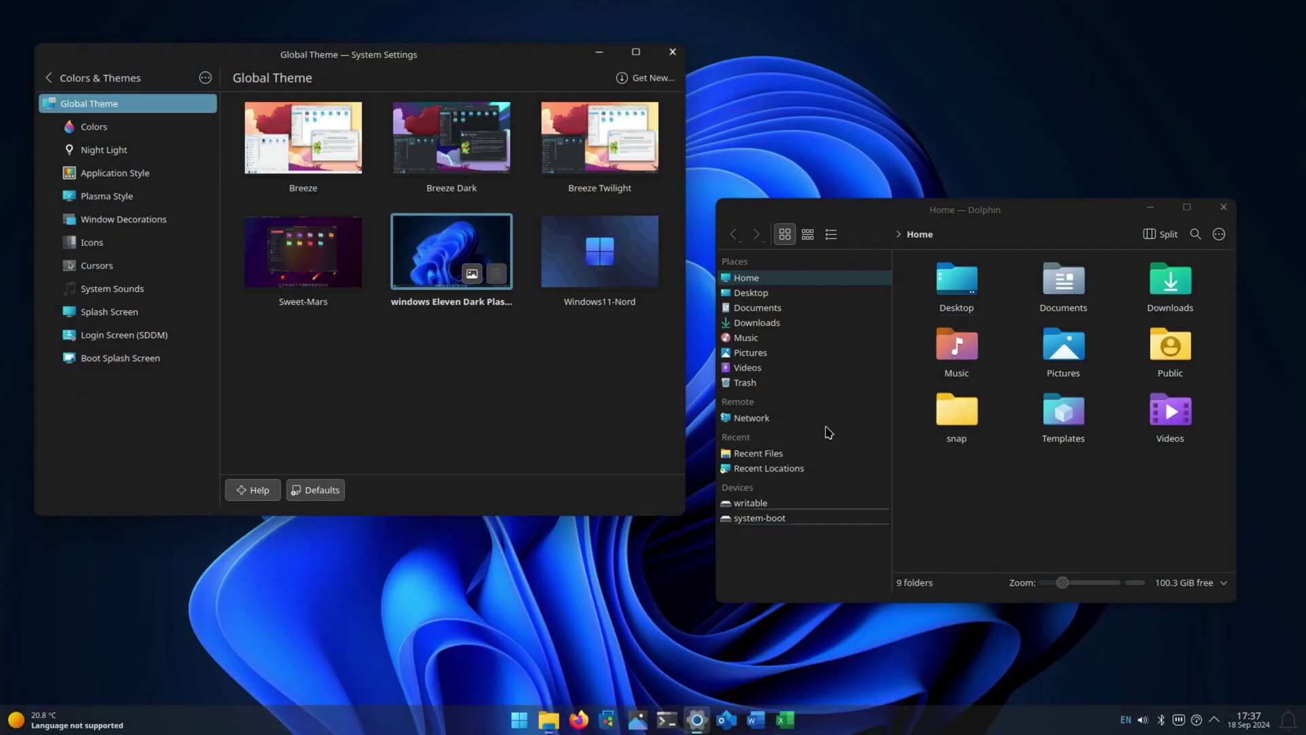
mouse_move(1063, 351)
key("super+c")
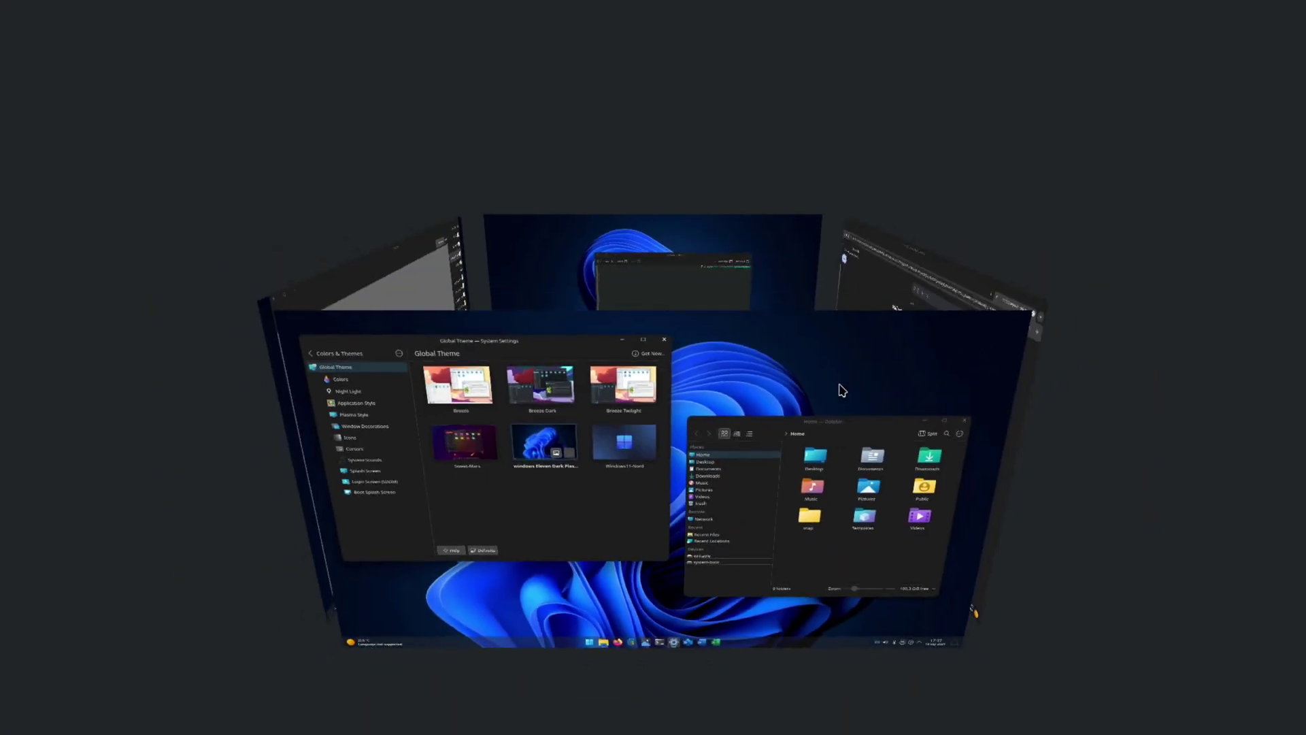
left_click_drag(840, 389, 509, 364)
Step: Open YouTube from the search results and search it for 'leepspvideo hdr'
left_click(685, 385)
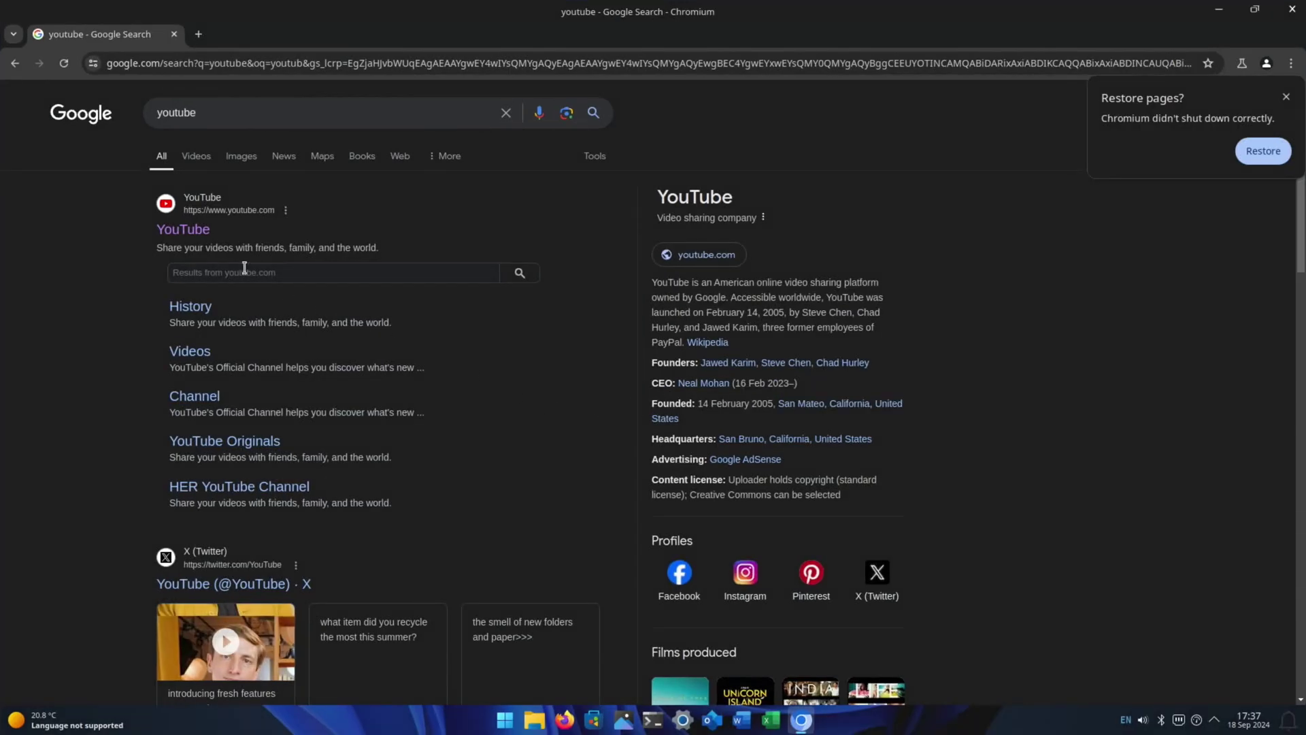
left_click(189, 231)
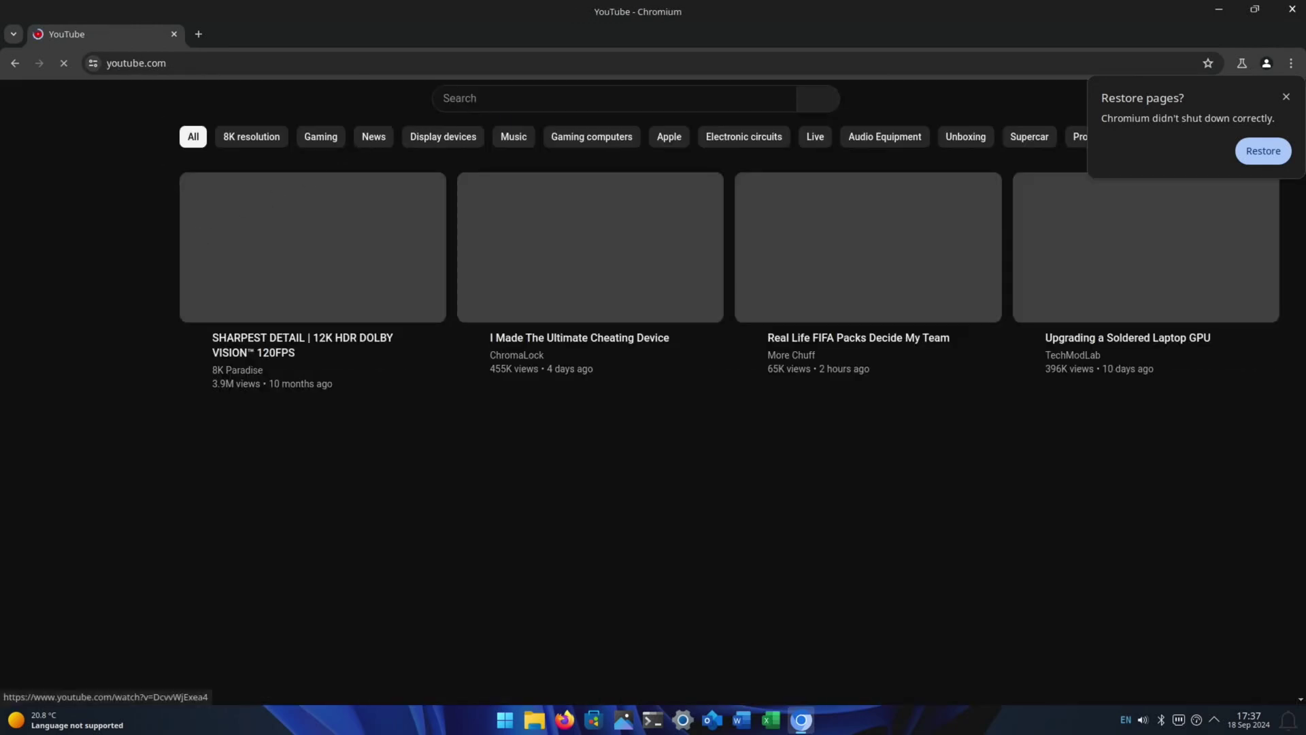
left_click(455, 98)
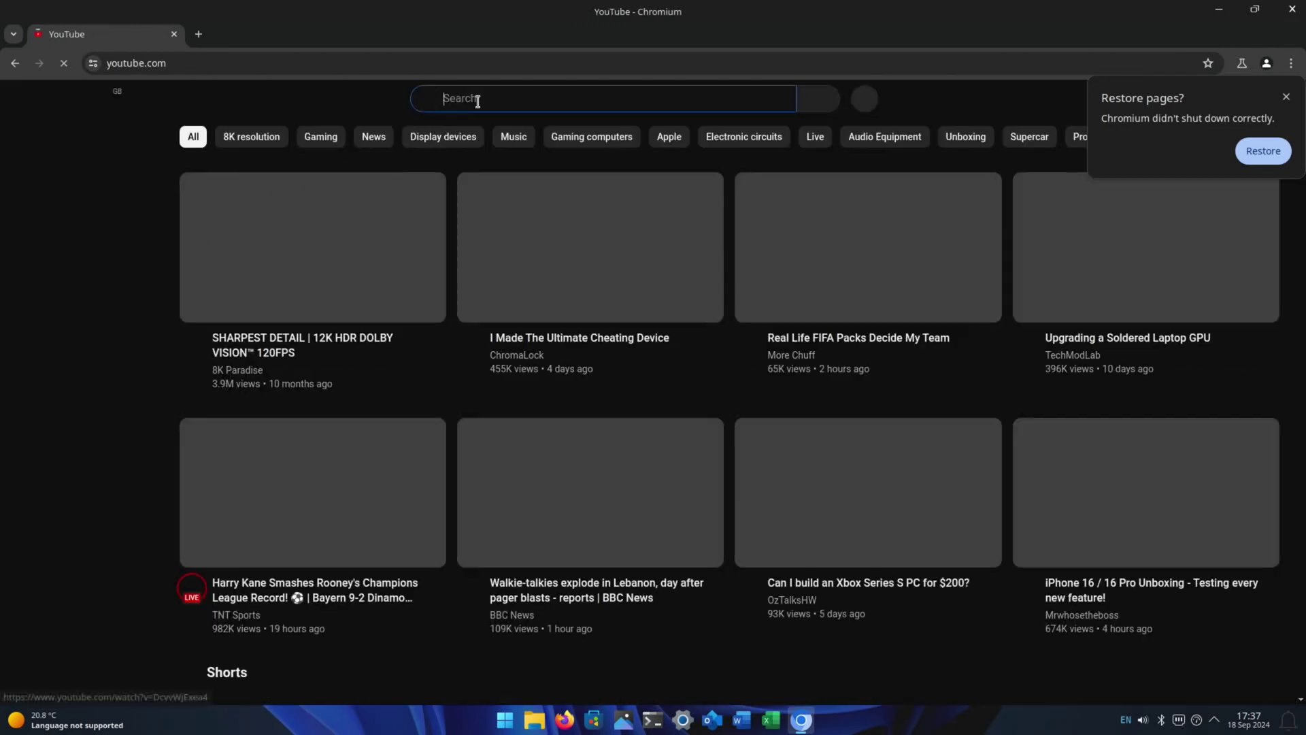
type("leepspv")
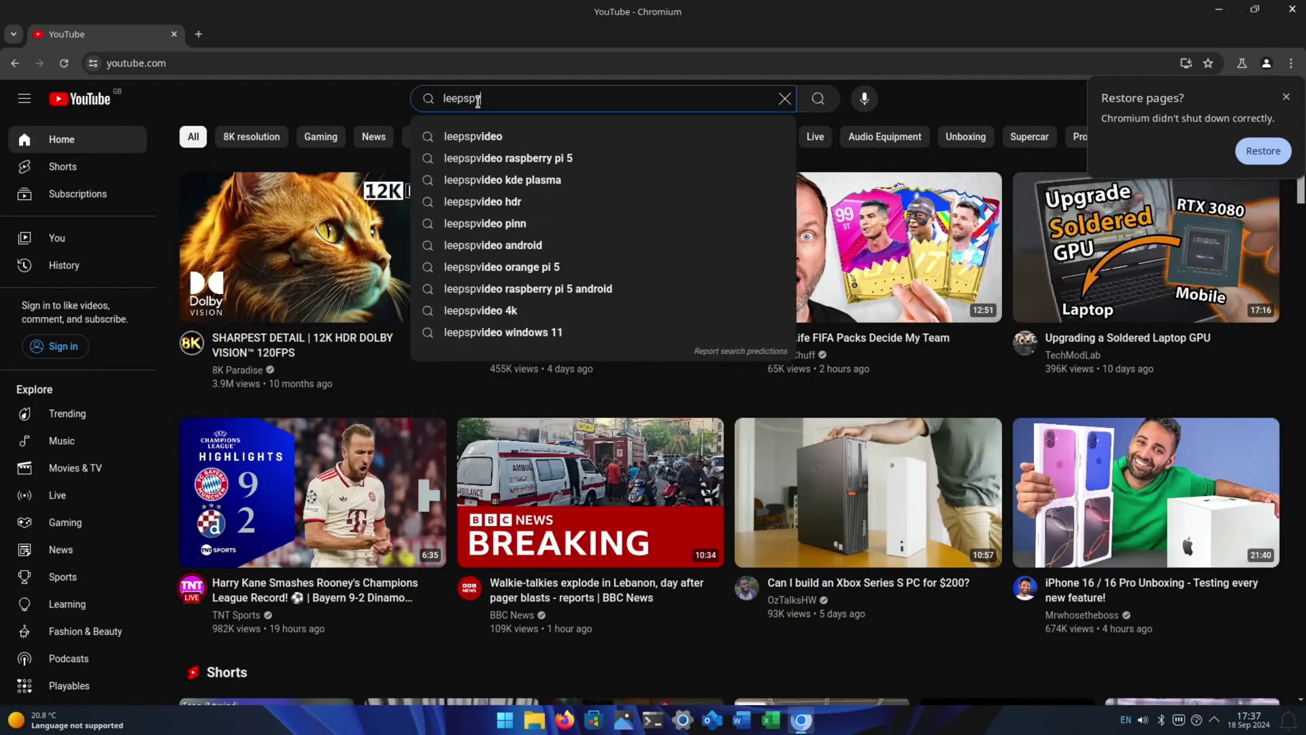
type("ideo hdr")
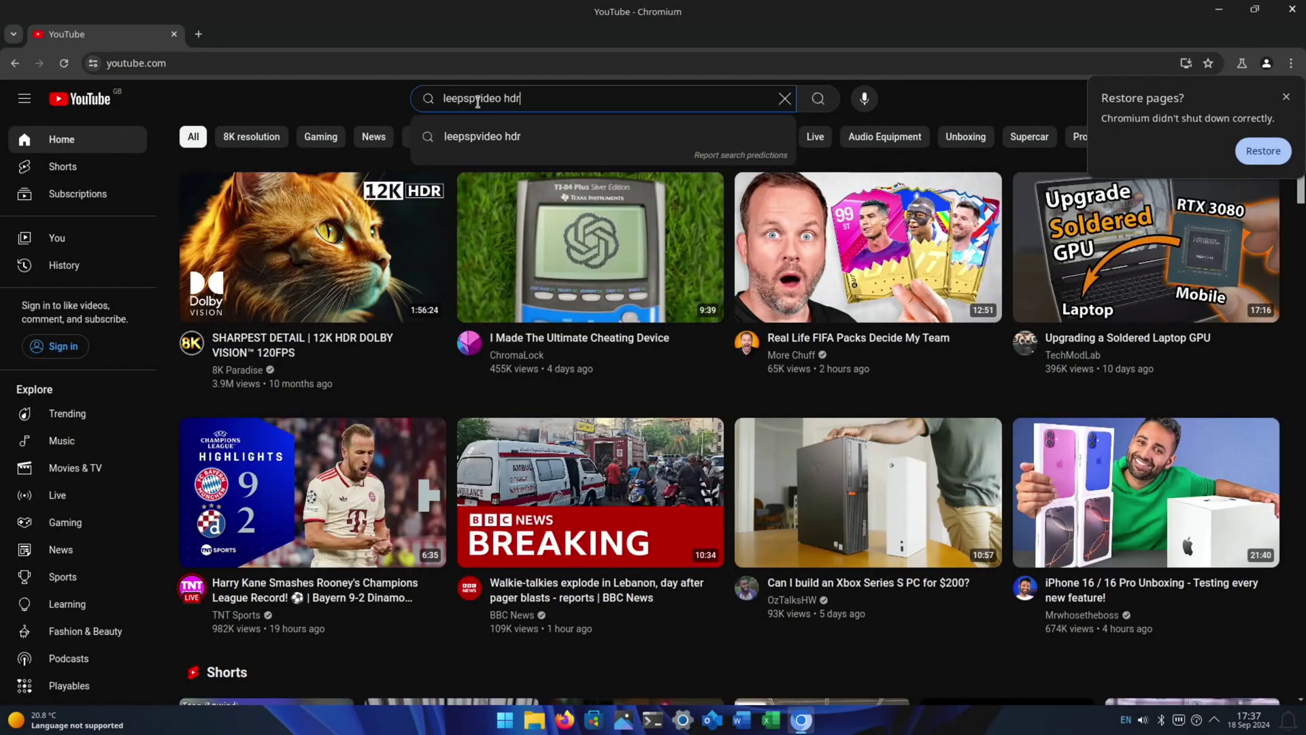
key("Return")
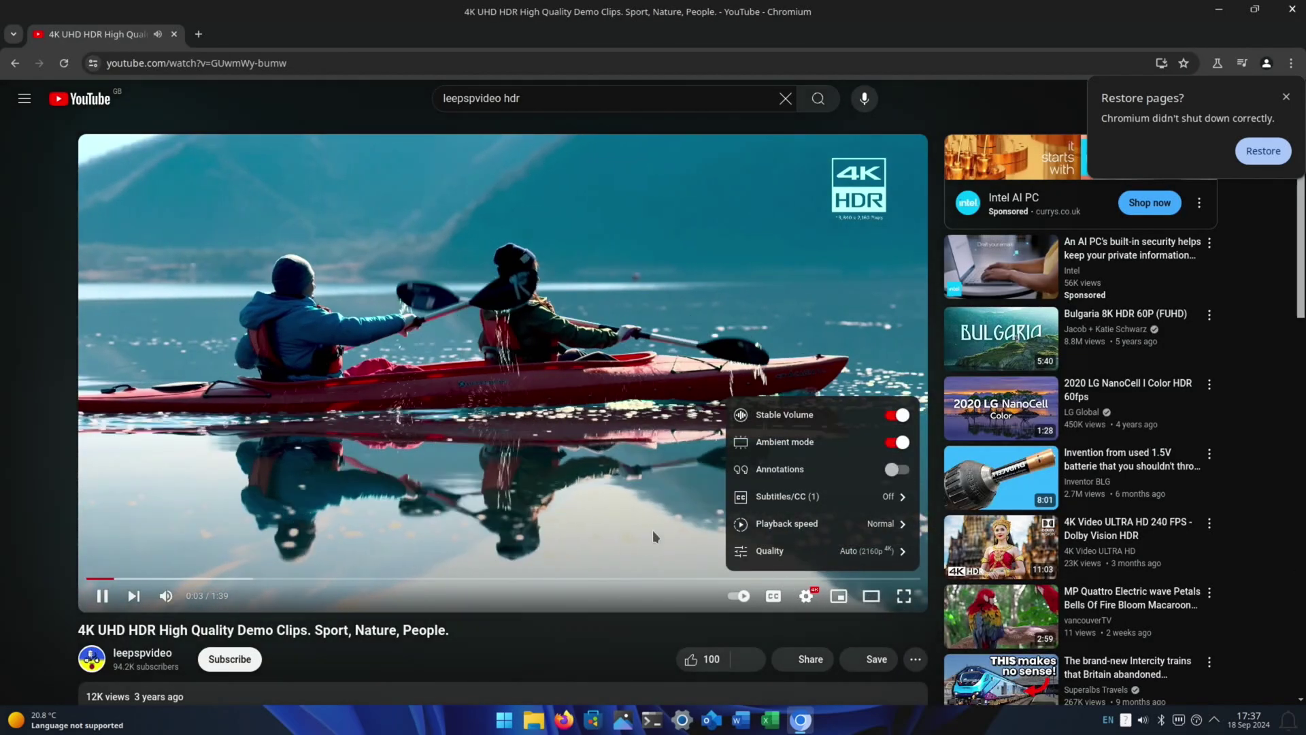
Step: Show Stats for nerds on the HDR clip, check its Quality options, and exit fullscreen
right_click(458, 410)
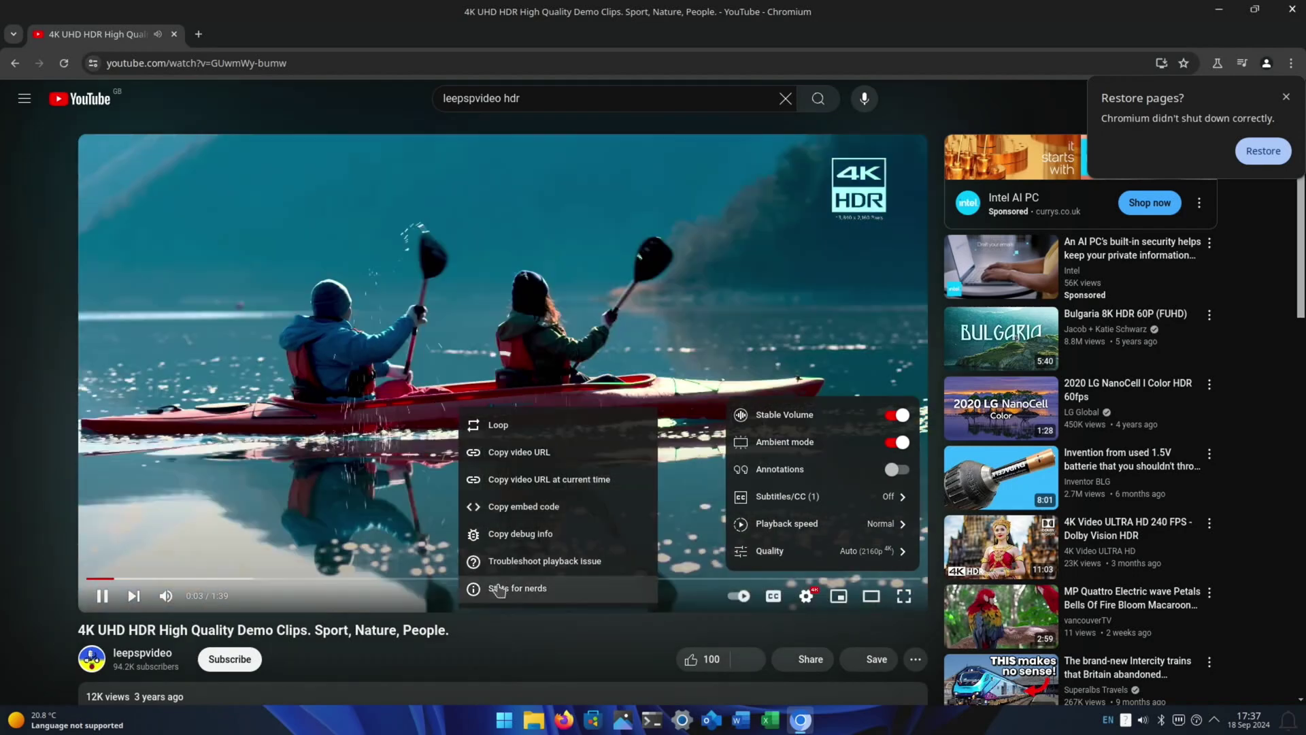
left_click(499, 589)
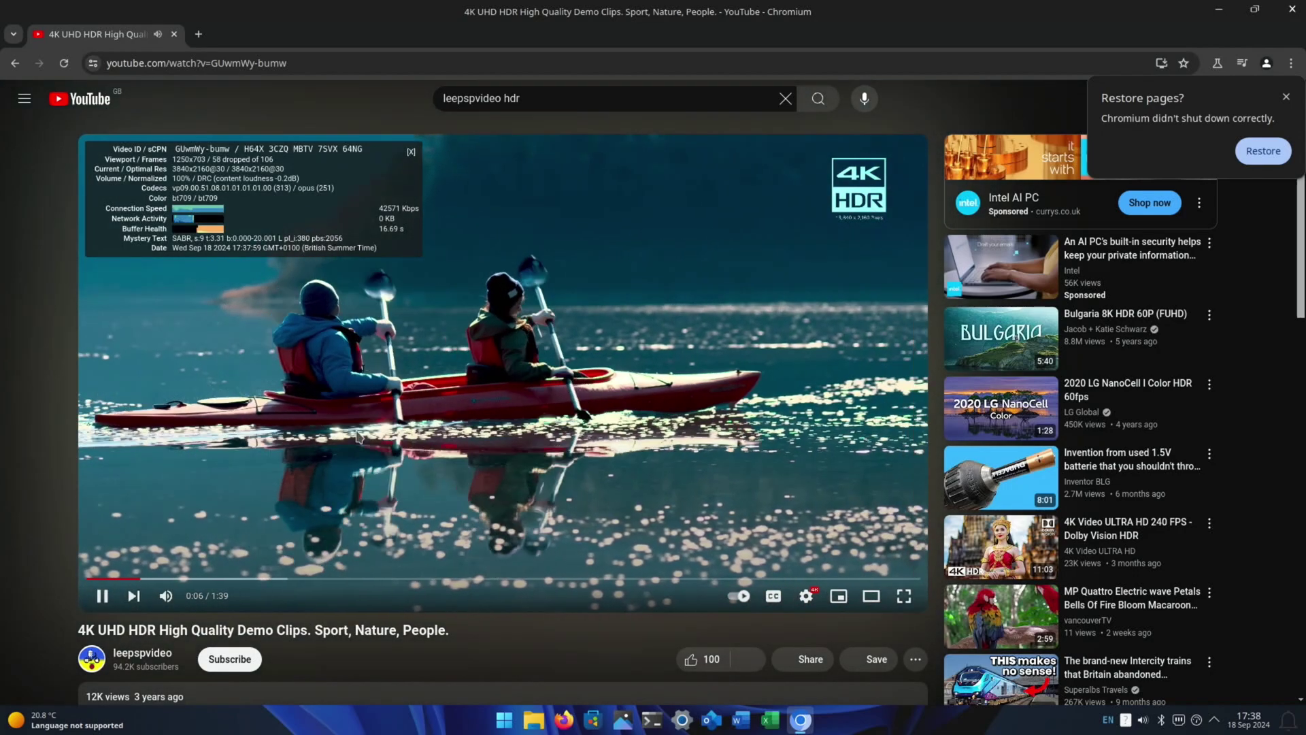
left_click(807, 596)
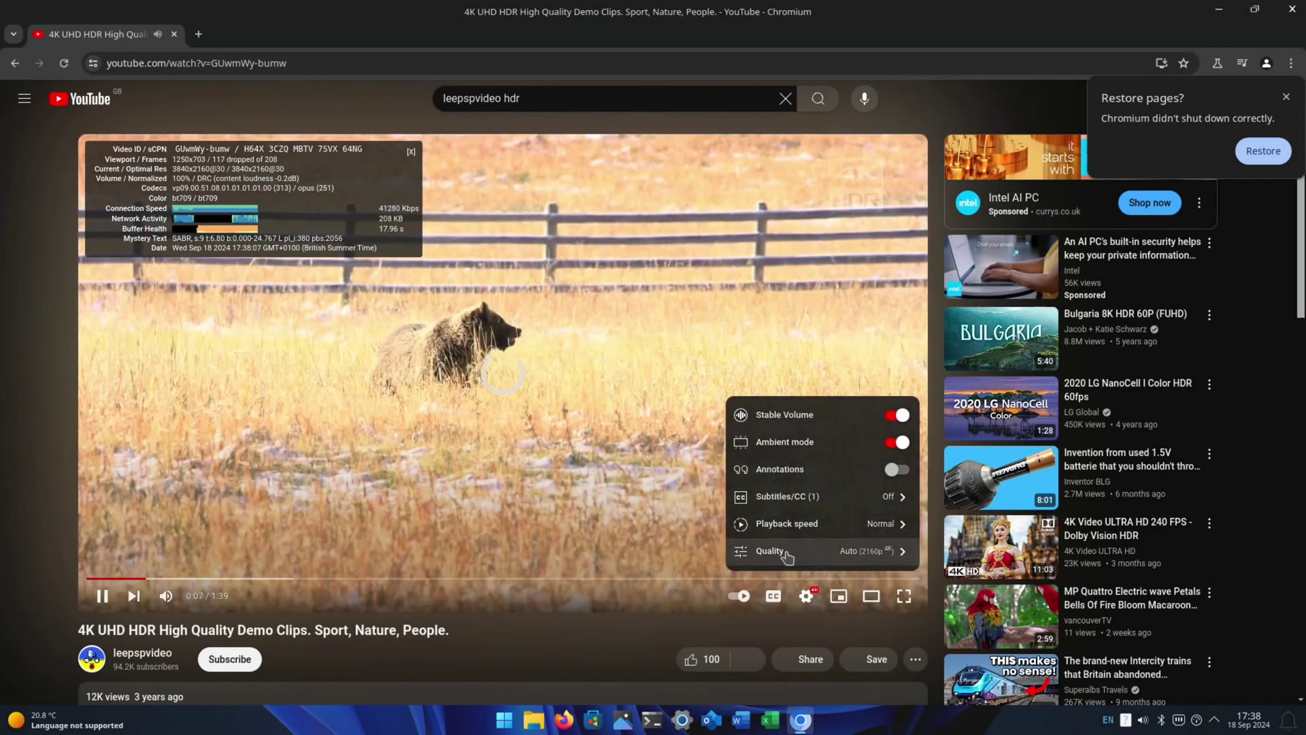
left_click(787, 556)
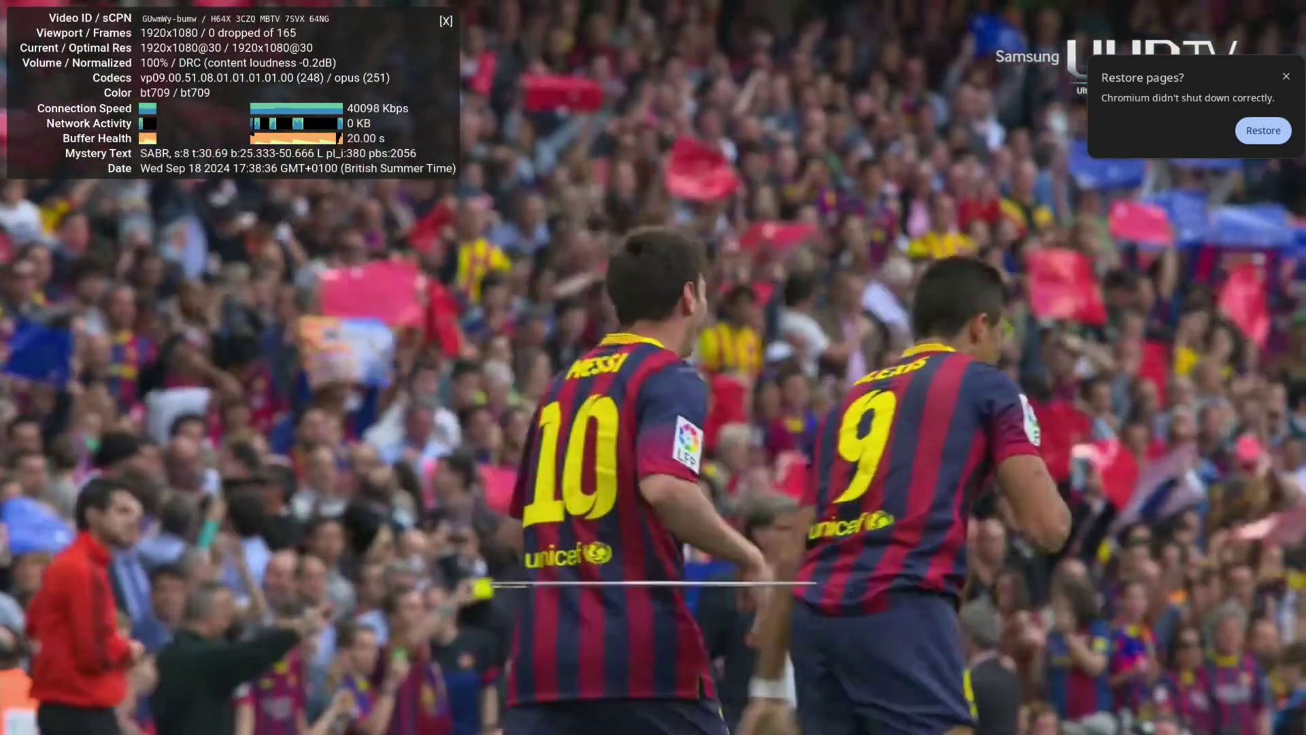
key("Escape")
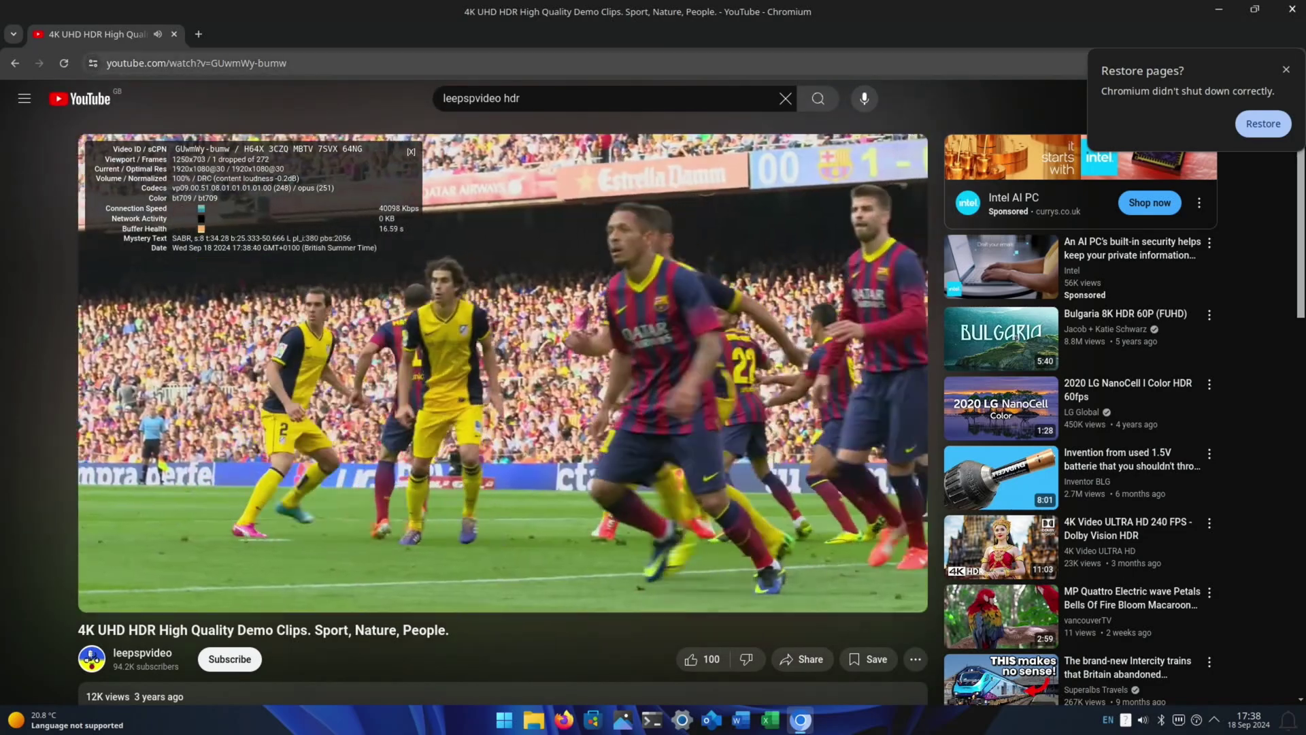
Step: Search for hotukdeals from the Chromium address bar
left_click(190, 64)
type("bbc ")
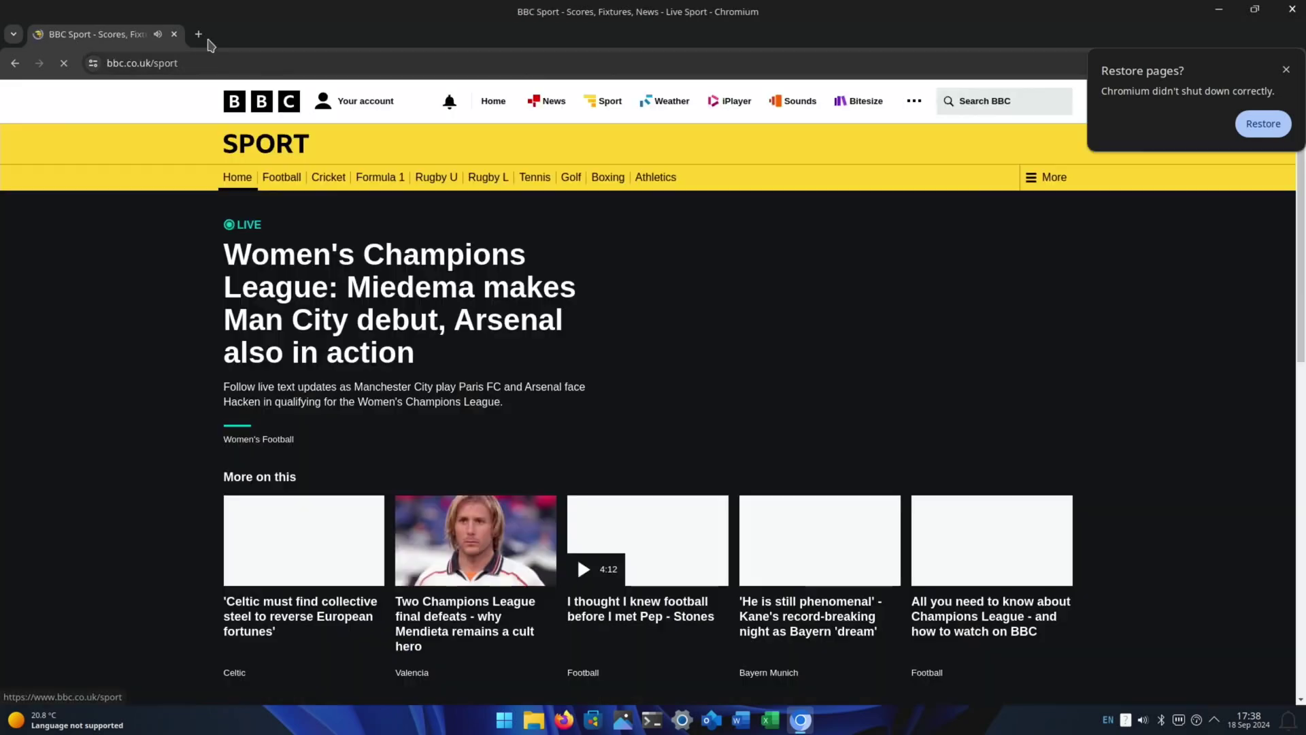
key("ctrl+t")
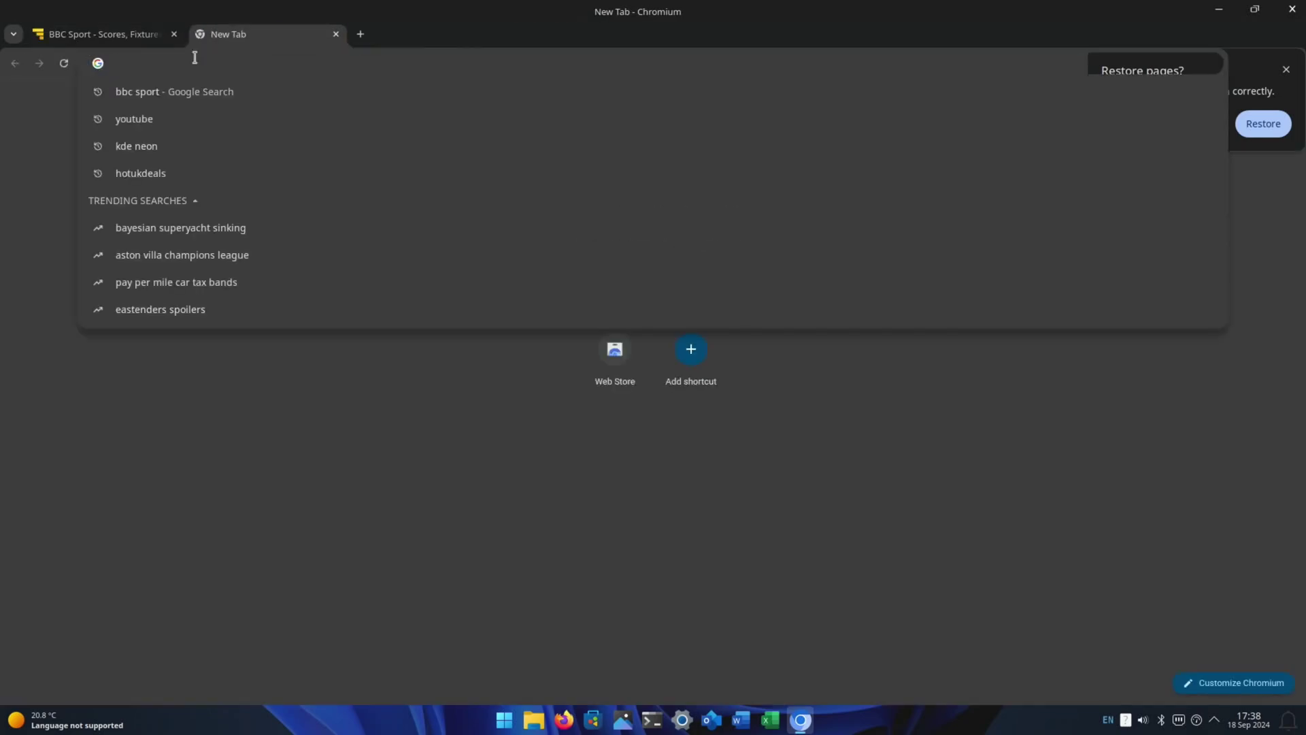
type("hotukdeals")
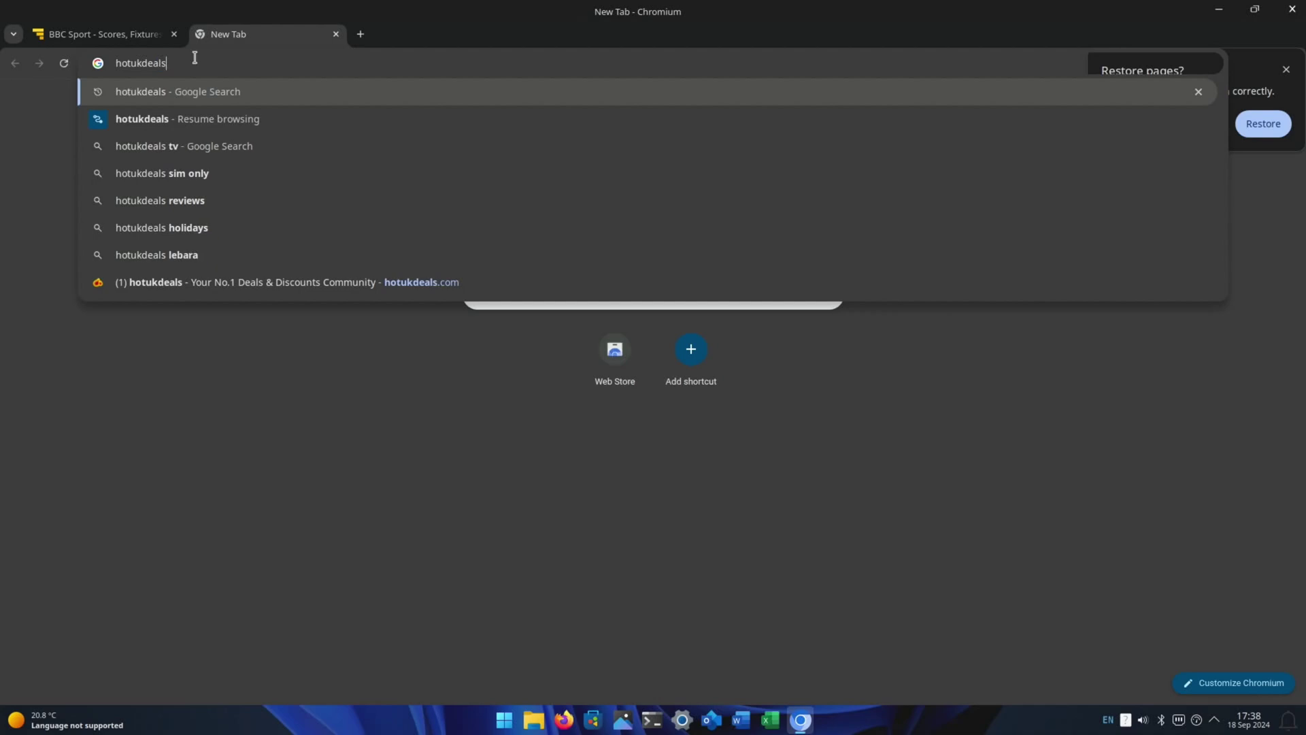
key("Return")
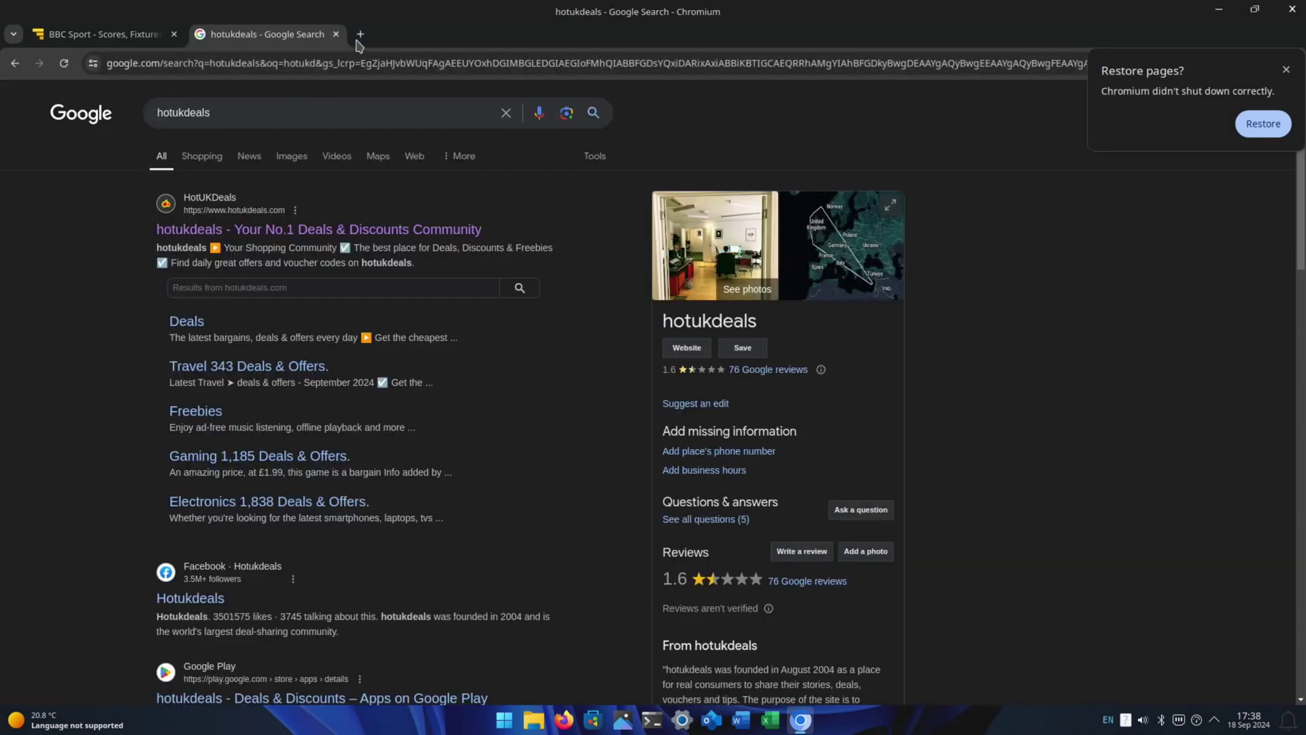
Step: Search 'kde neon' in a new tab and open the KDE neon website
left_click(359, 34)
left_click(354, 63)
type("k")
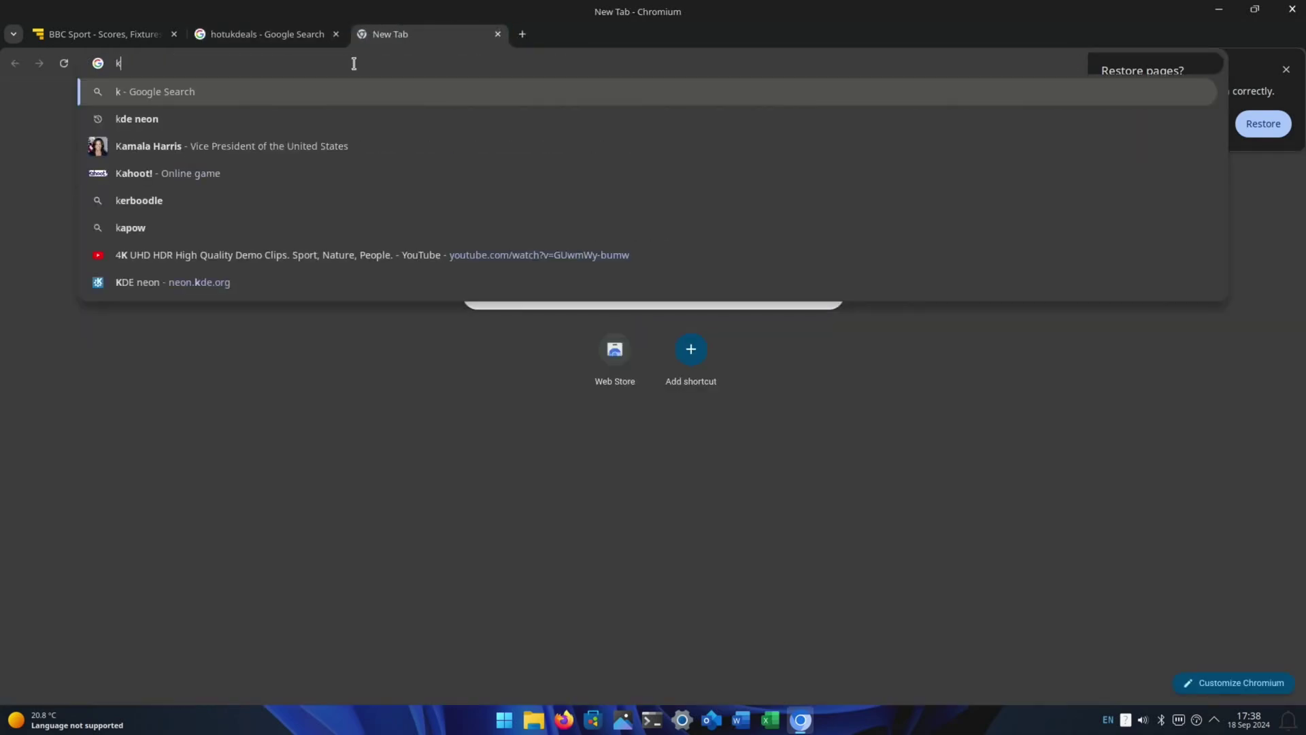
type("de neon")
key("Return")
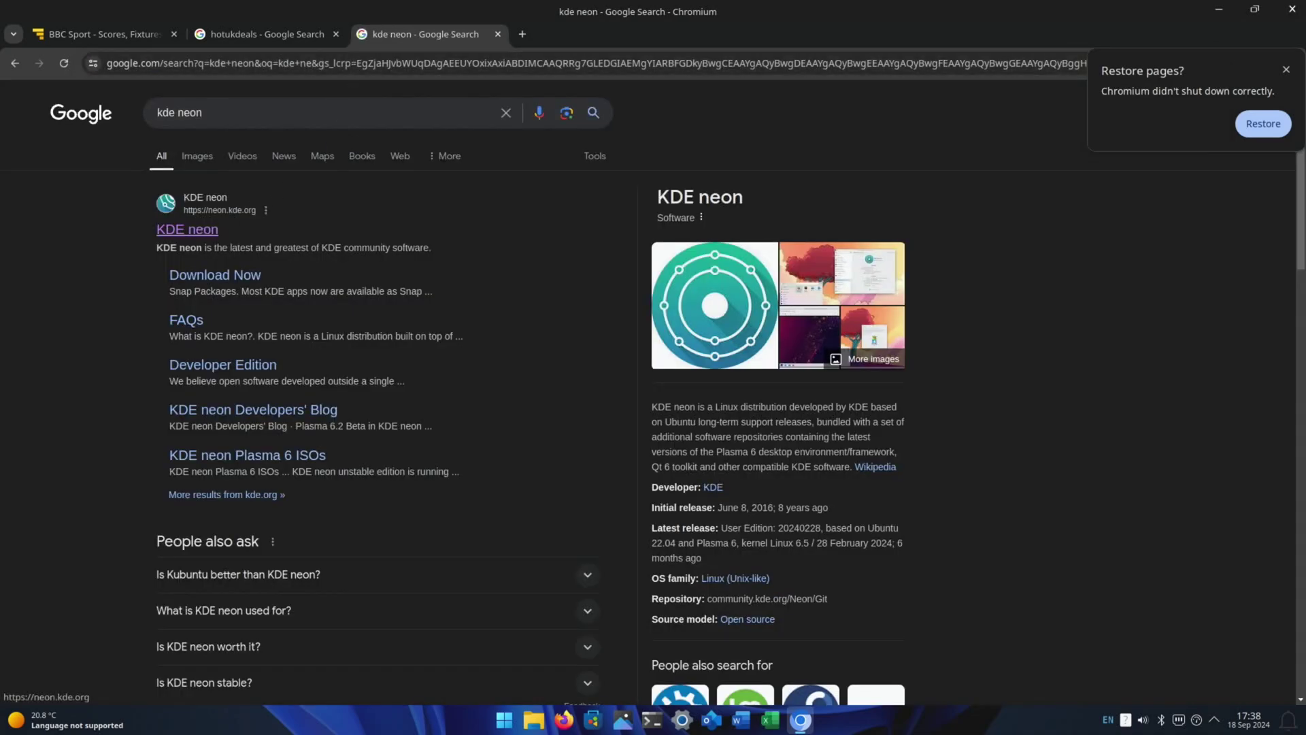
left_click(186, 229)
Step: Open the hotukdeals site, then cycle through the BBC Sport, hotukdeals and KDE neon tabs
left_click(261, 34)
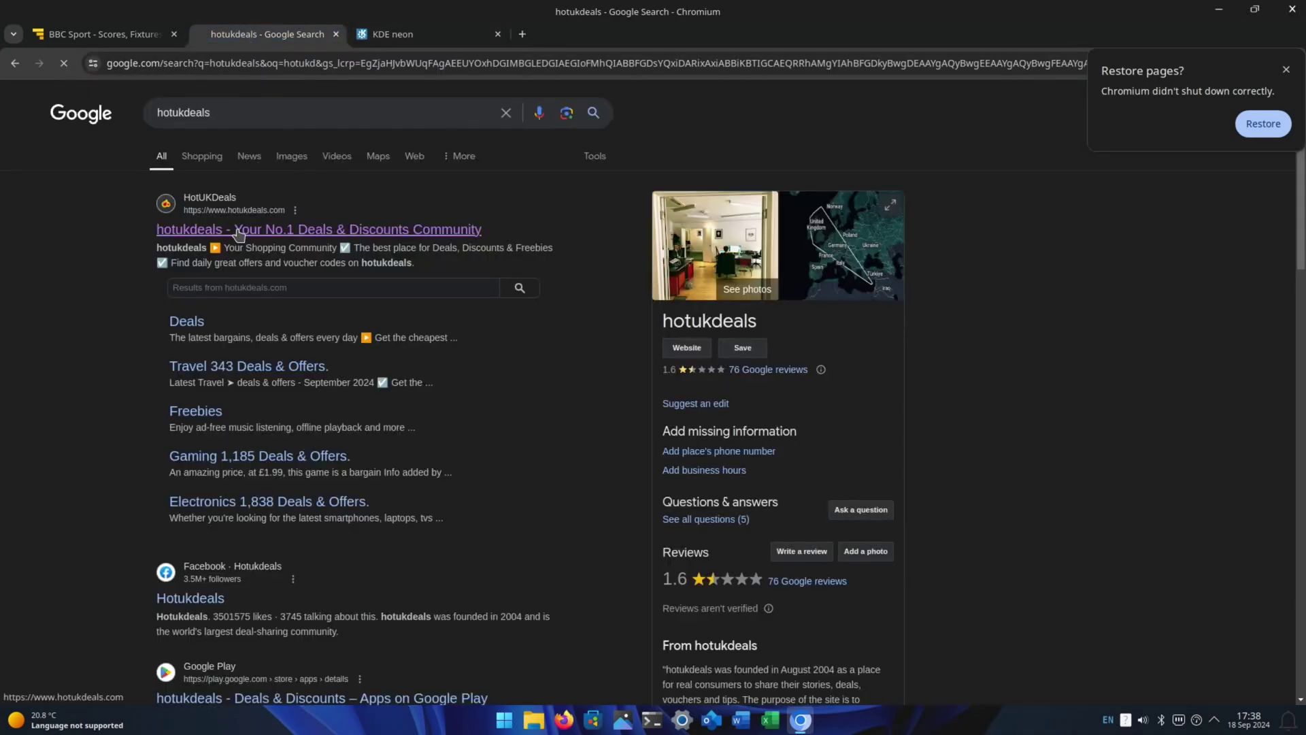
key("ctrl+shift+Tab")
scroll(577, 530, "down", 8)
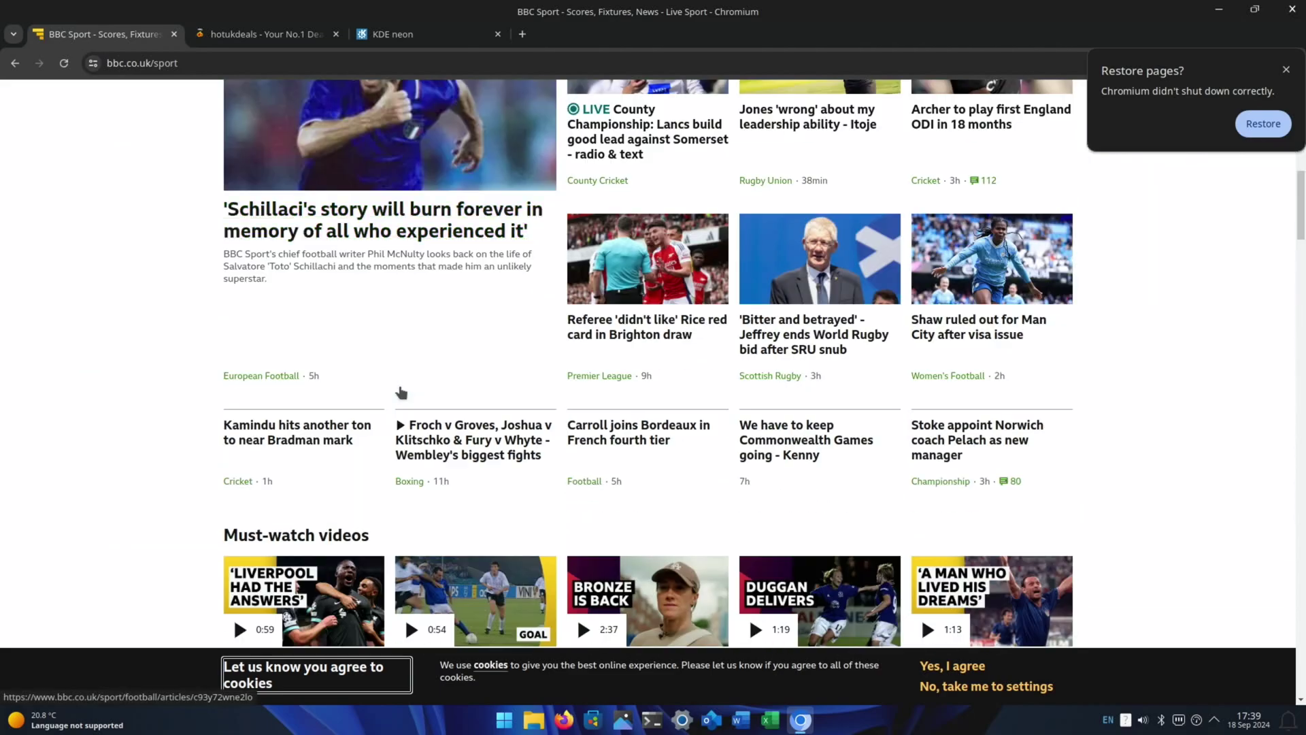
scroll(412, 399, "up", 10)
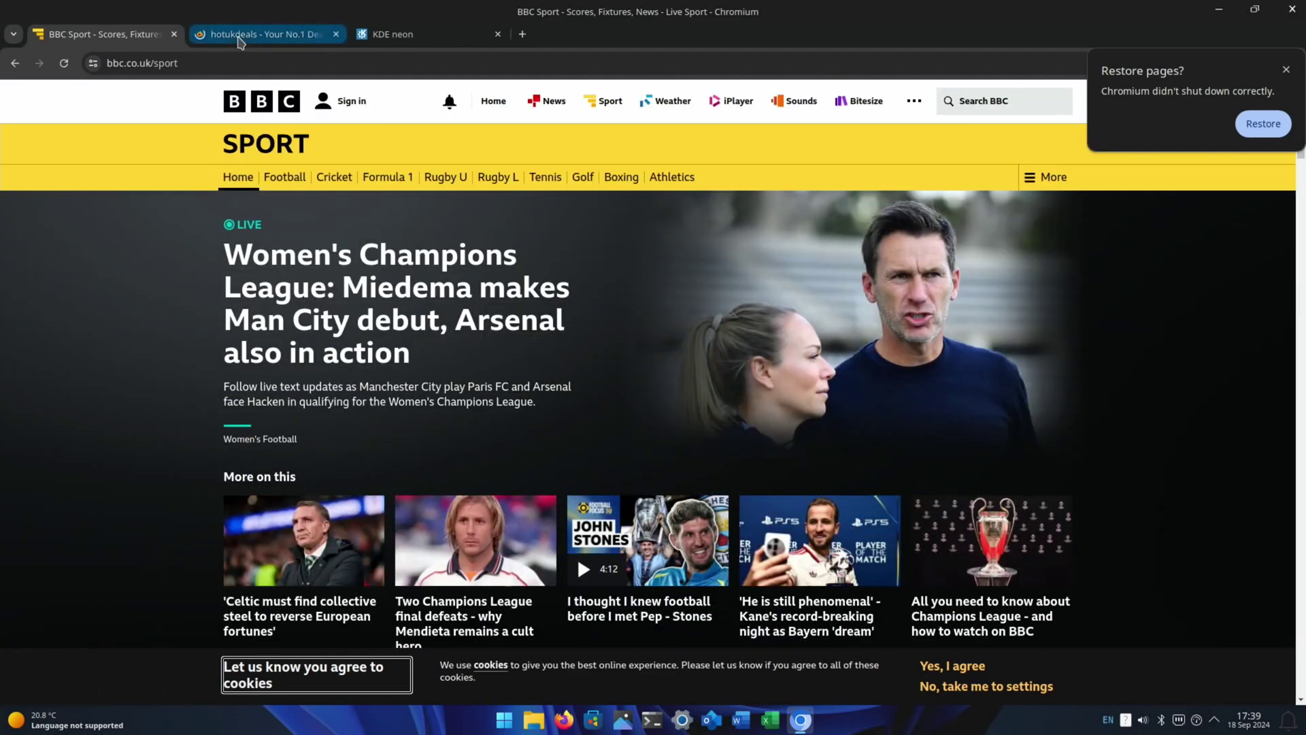
left_click(241, 39)
scroll(345, 374, "down", 5)
scroll(332, 375, "down", 4)
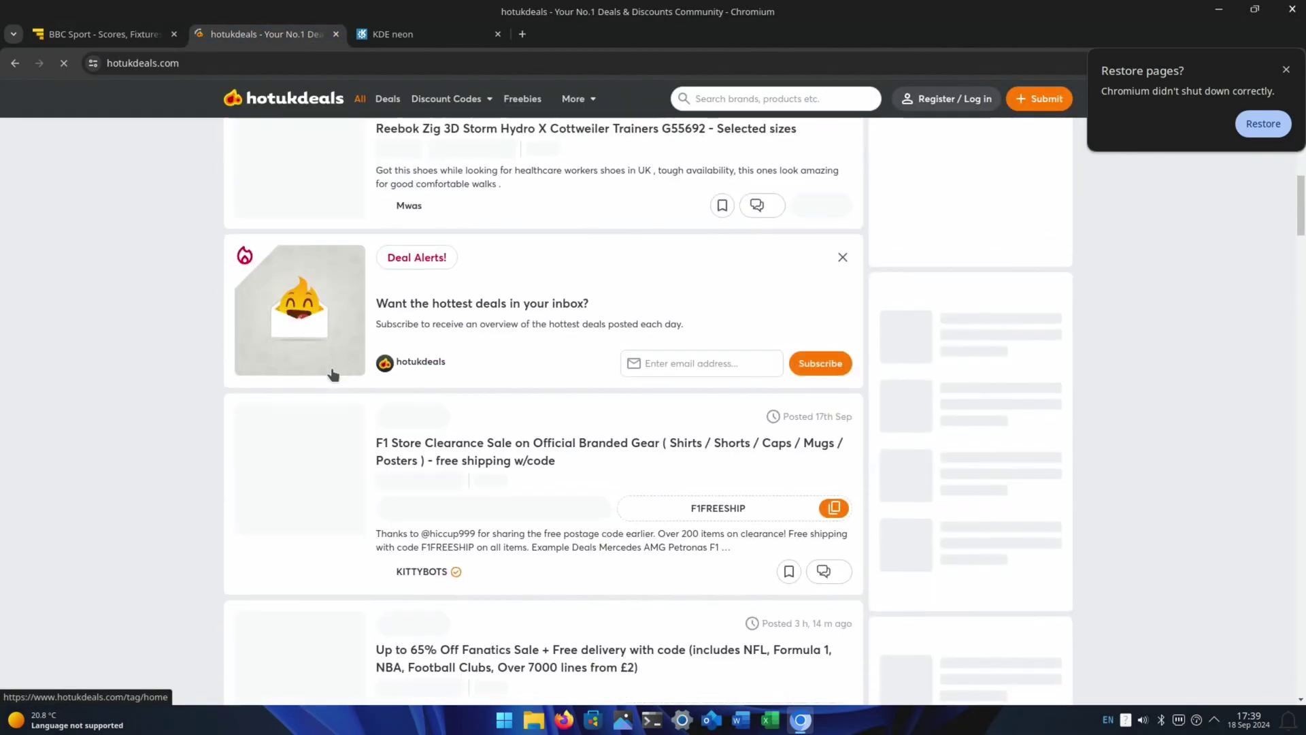
scroll(332, 375, "down", 5)
scroll(340, 391, "down", 5)
scroll(364, 417, "down", 5)
scroll(359, 329, "down", 6)
scroll(353, 306, "up", 5)
scroll(342, 256, "up", 5)
scroll(332, 194, "up", 4)
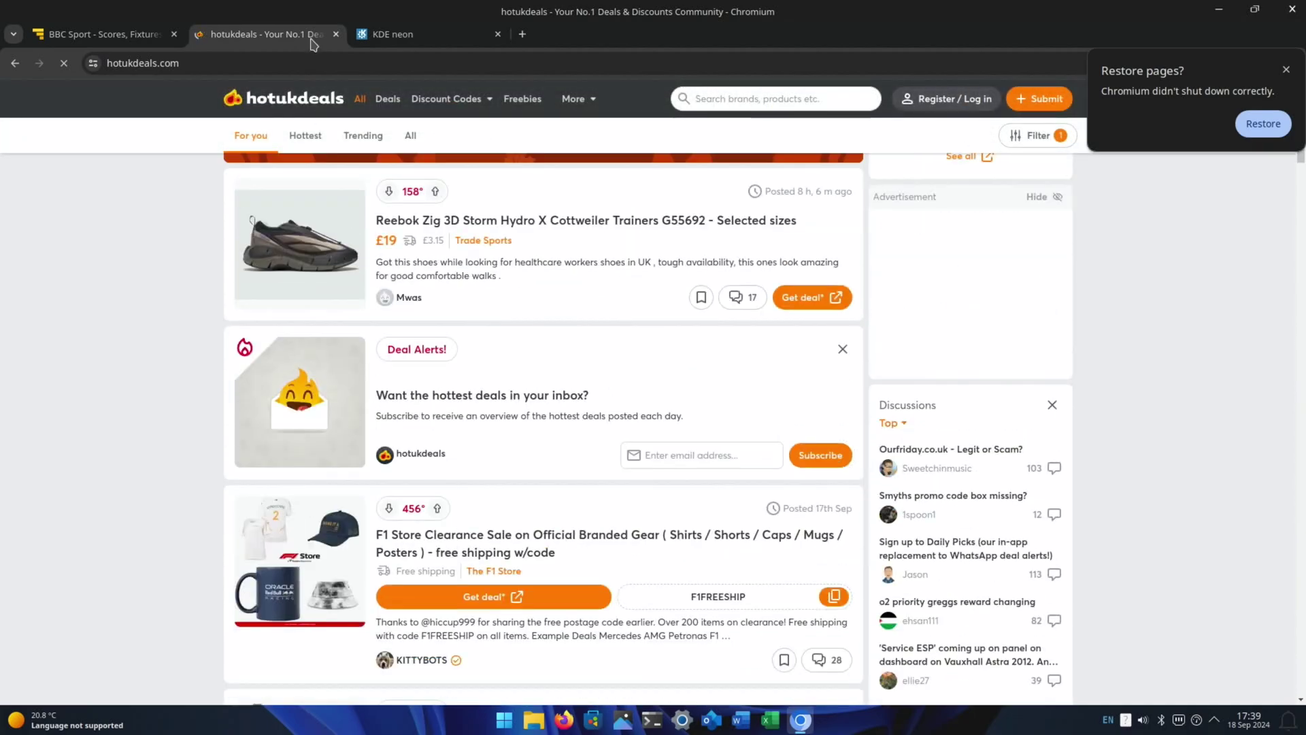
left_click(378, 36)
scroll(443, 409, "down", 1)
scroll(442, 409, "down", 5)
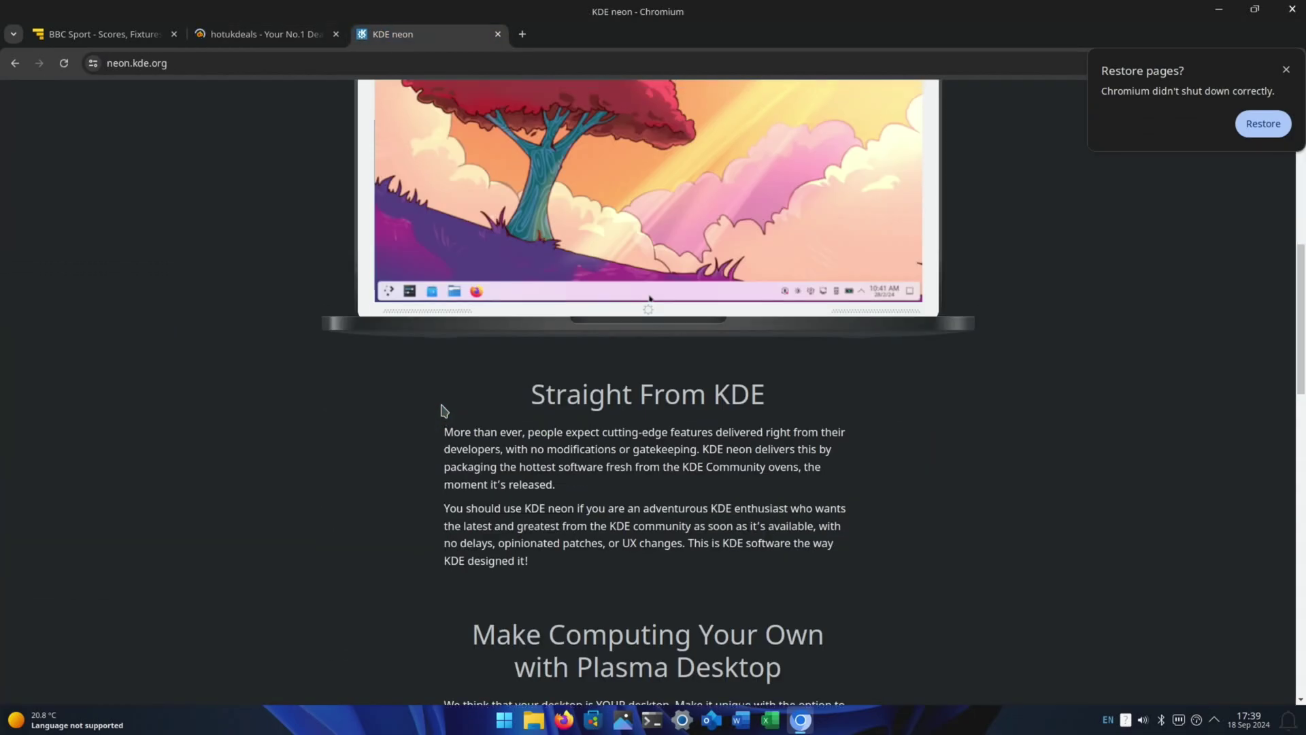
scroll(443, 409, "down", 2)
scroll(442, 410, "down", 3)
scroll(442, 410, "up", 5)
scroll(443, 409, "up", 5)
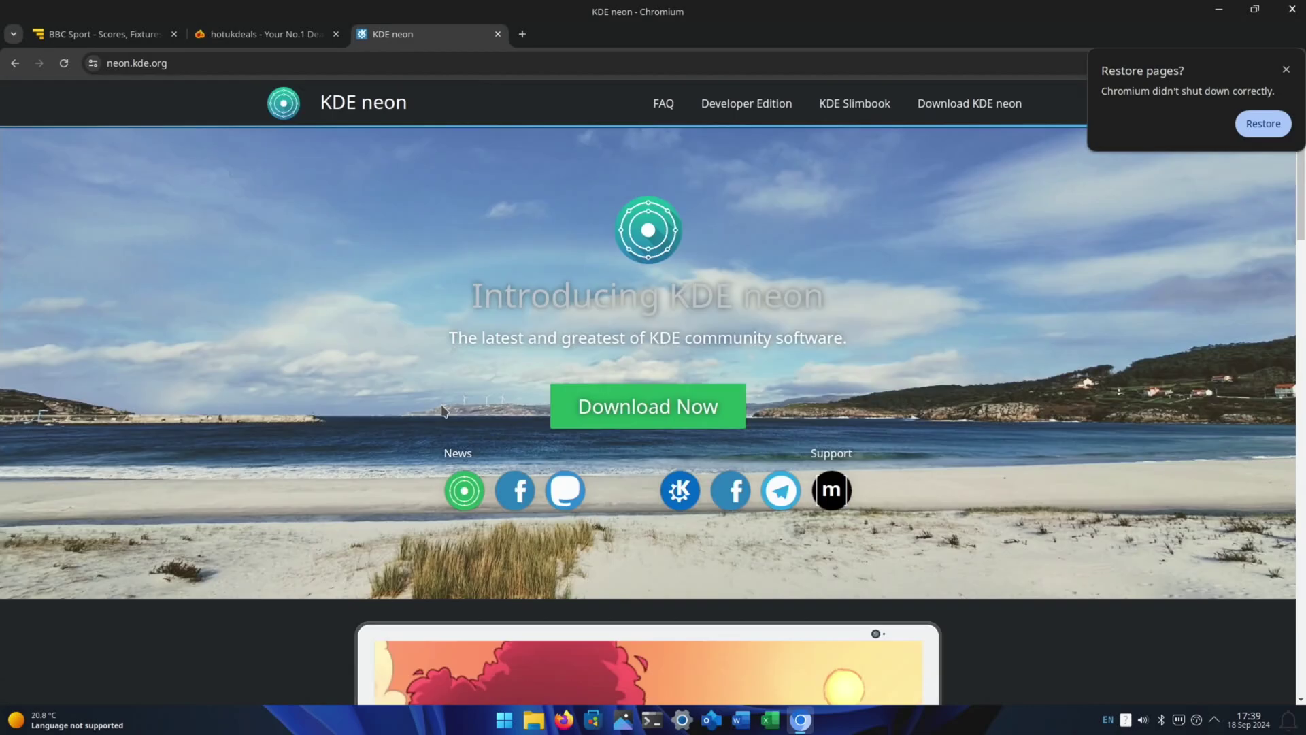
Step: Rotate to the Konsole desktop, run neofetch, and right-click the Start icon
key("super+c")
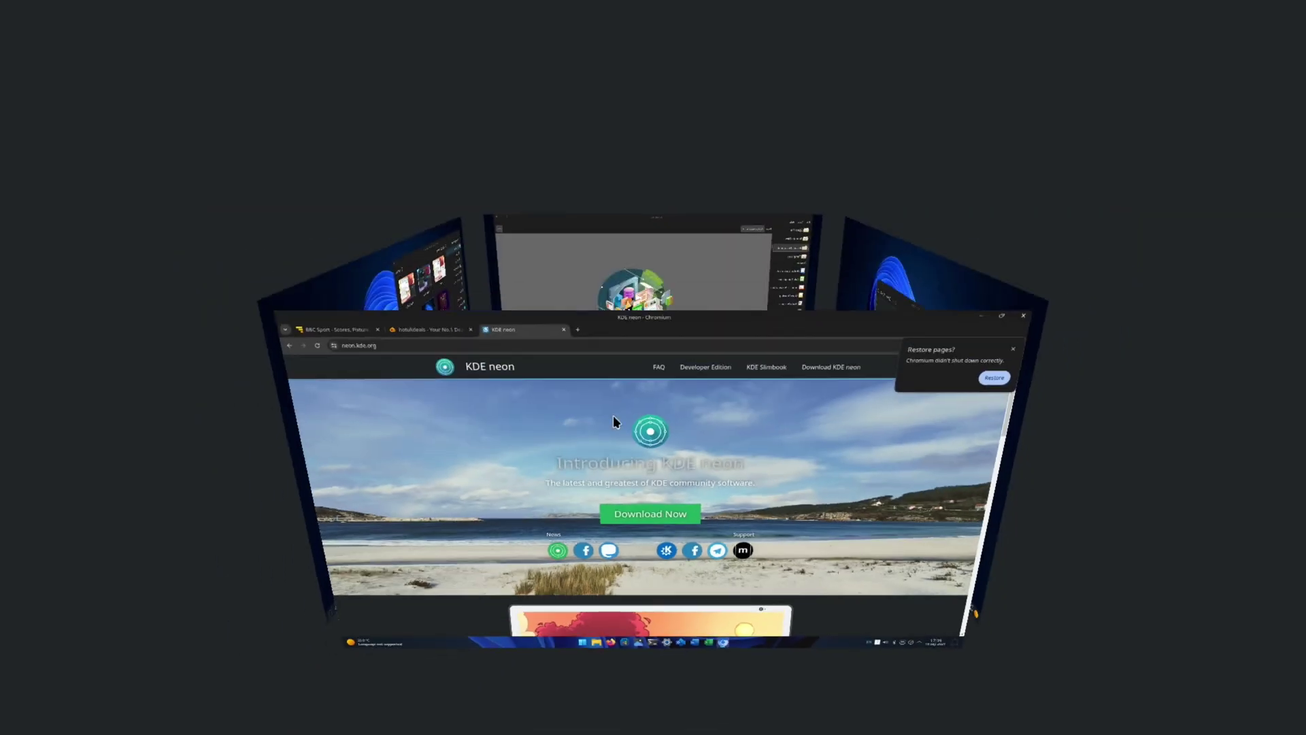
key("Right")
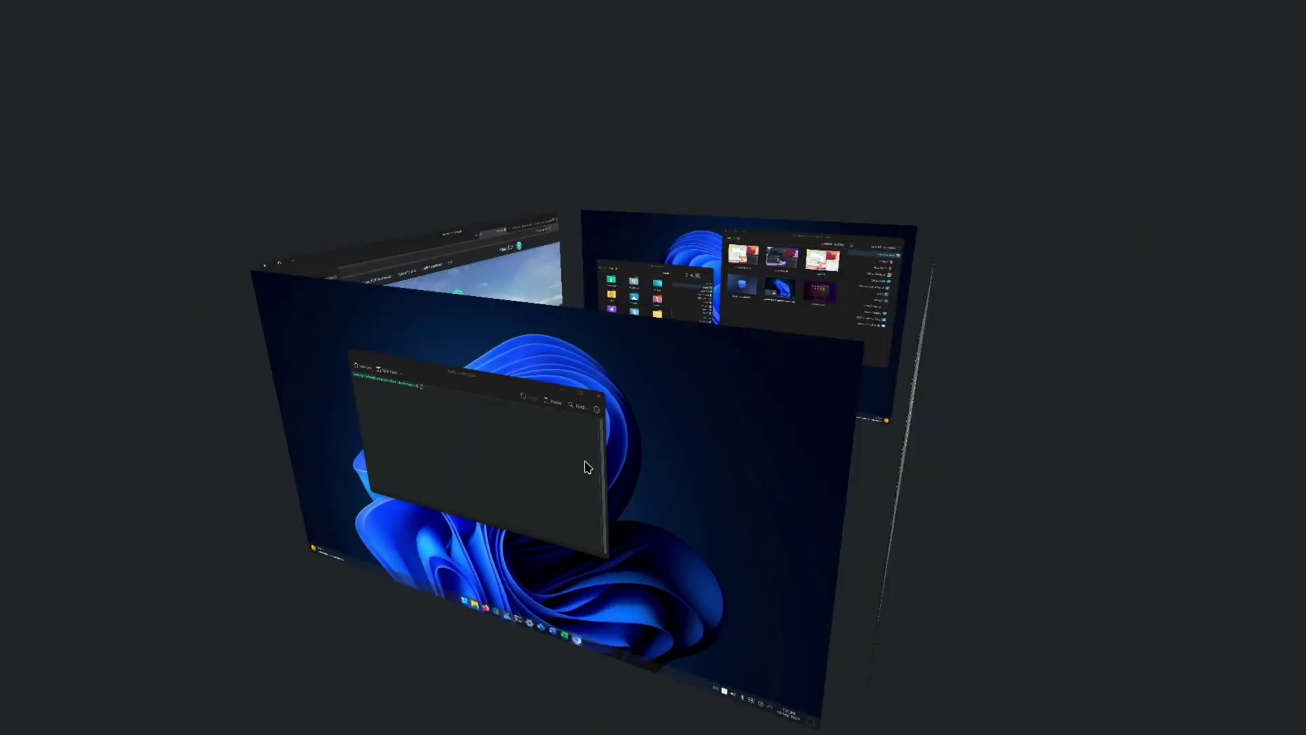
key("Return")
type("neofetch")
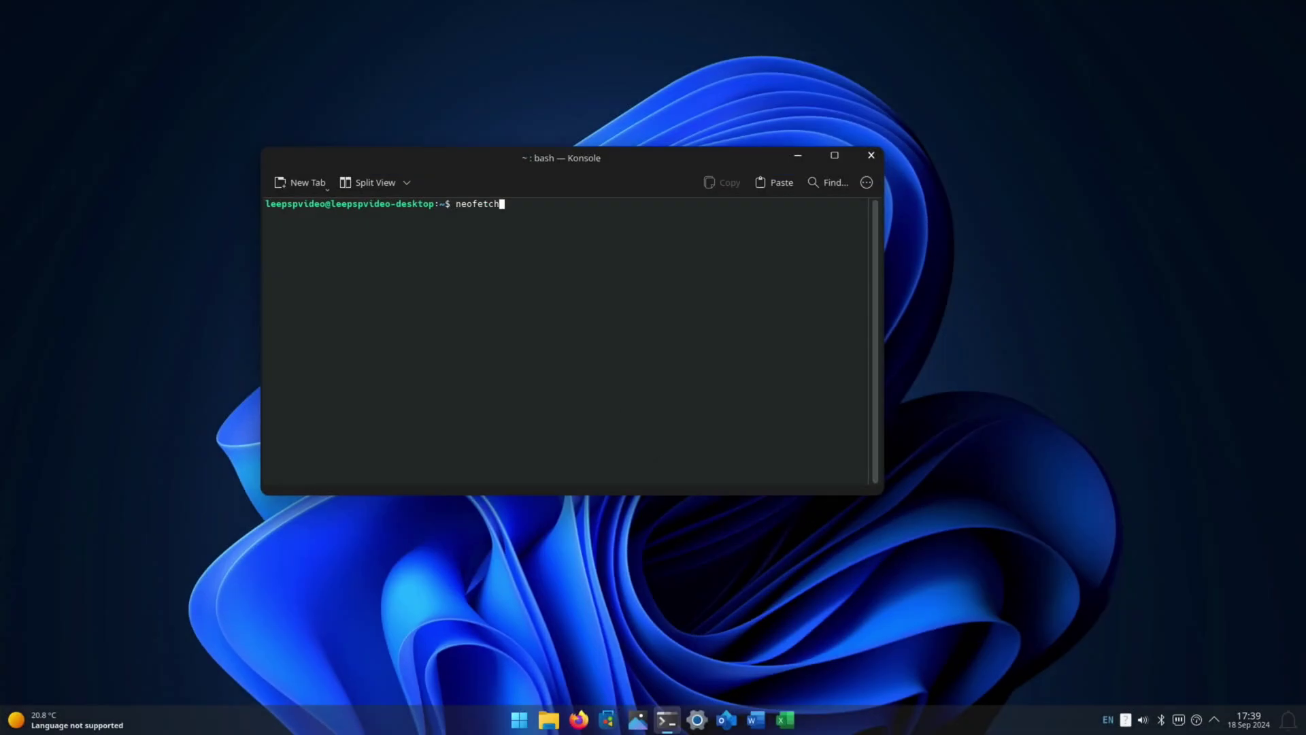
key("Return")
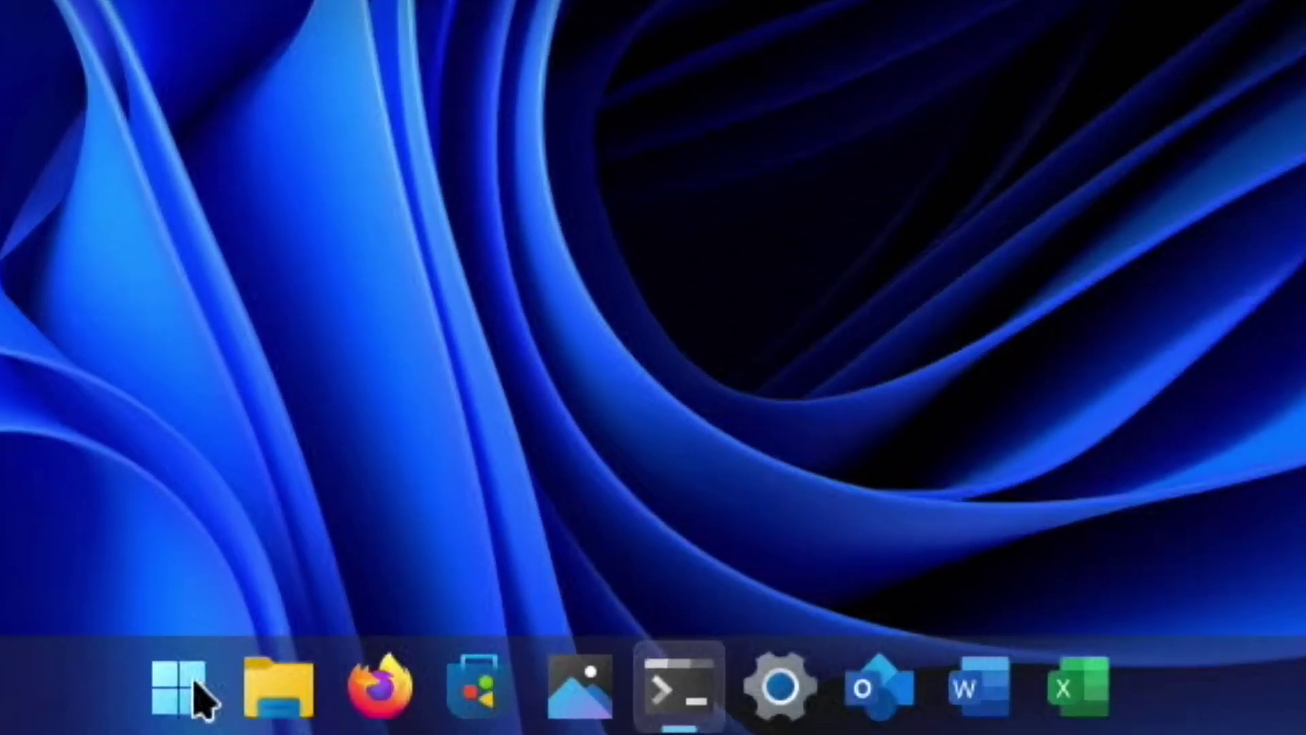
right_click(189, 697)
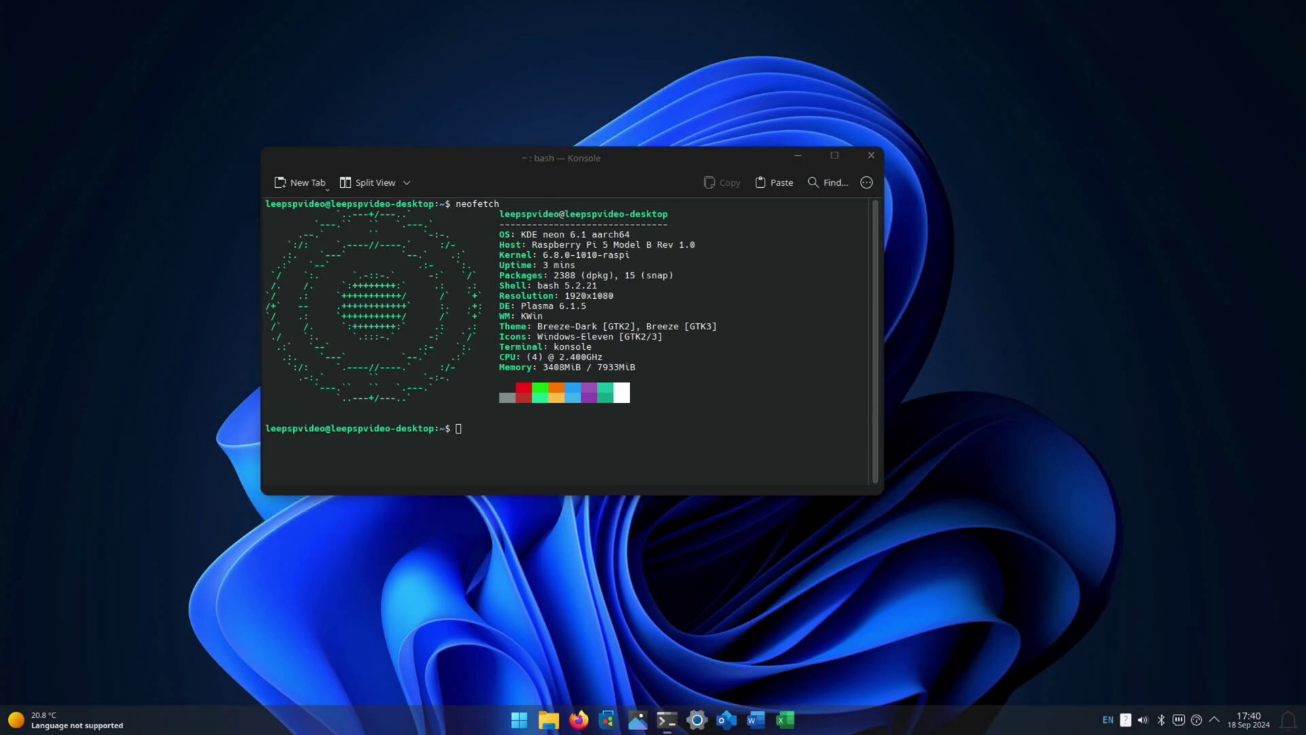
Step: Launch LibreOffice from an 'office' KRunner search and browse its Start Center templates
key("alt+space")
type("office")
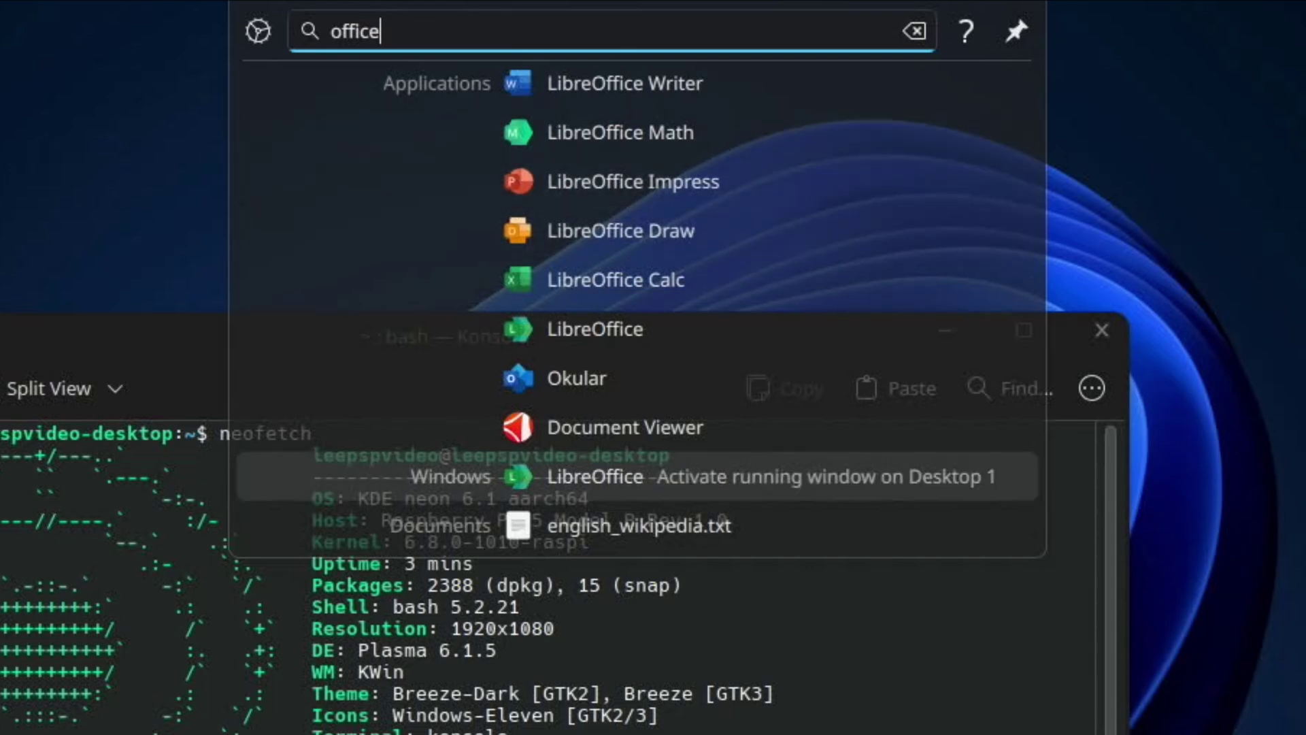
left_click(629, 476)
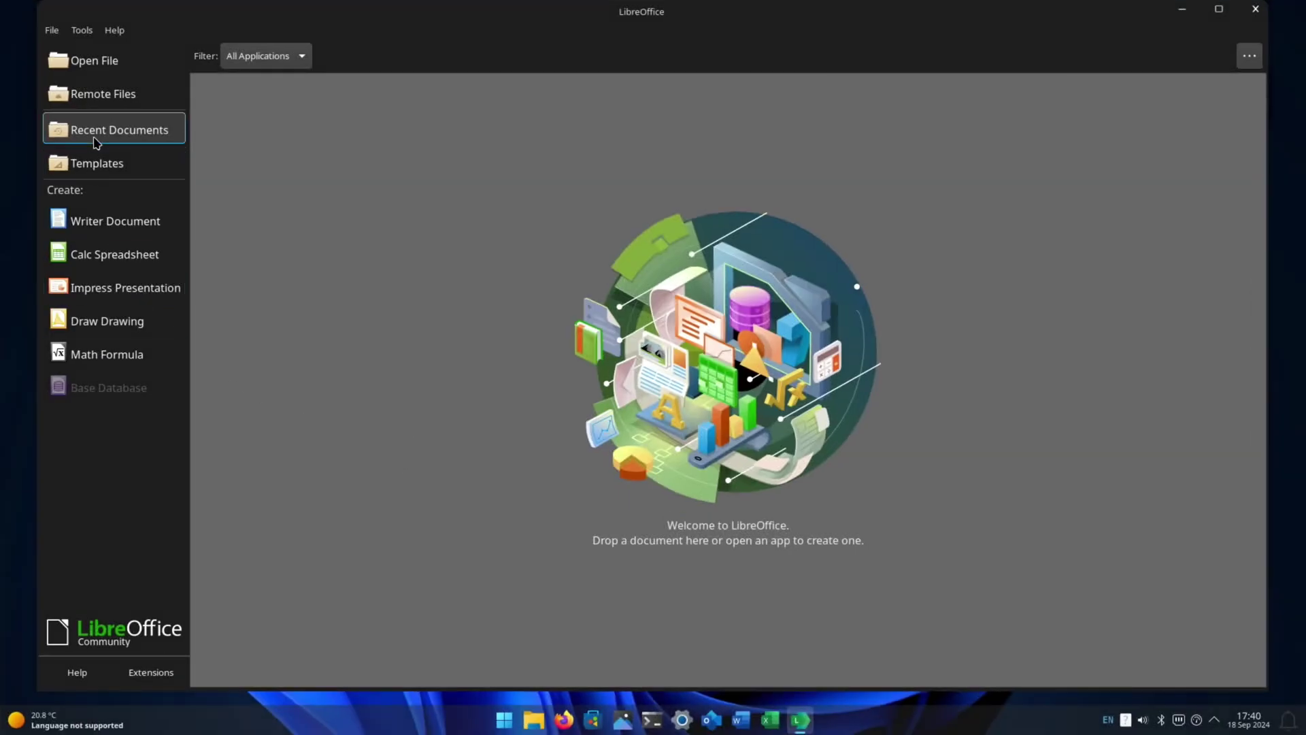
left_click(92, 163)
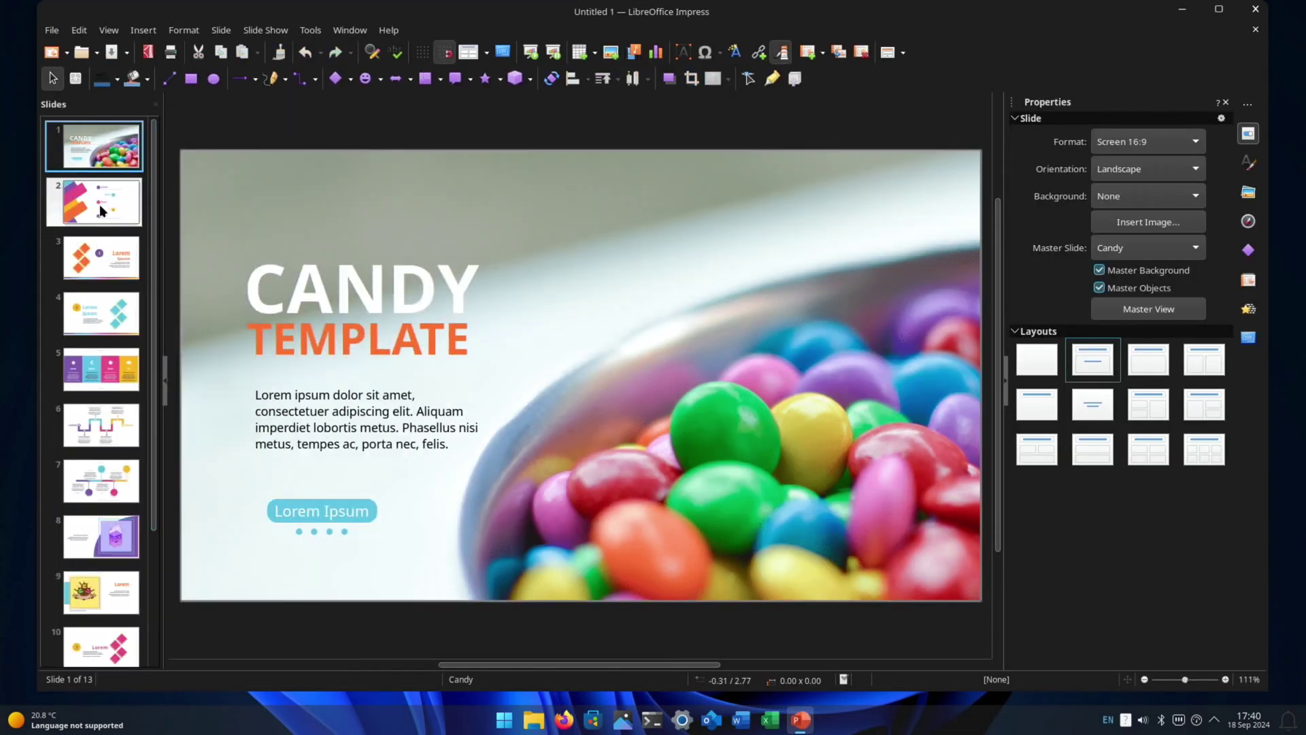
Step: Page through slides 2 to 9 in the Impress Slides pane
left_click(101, 202)
left_click(102, 314)
left_click(106, 373)
left_click(97, 428)
left_click(131, 498)
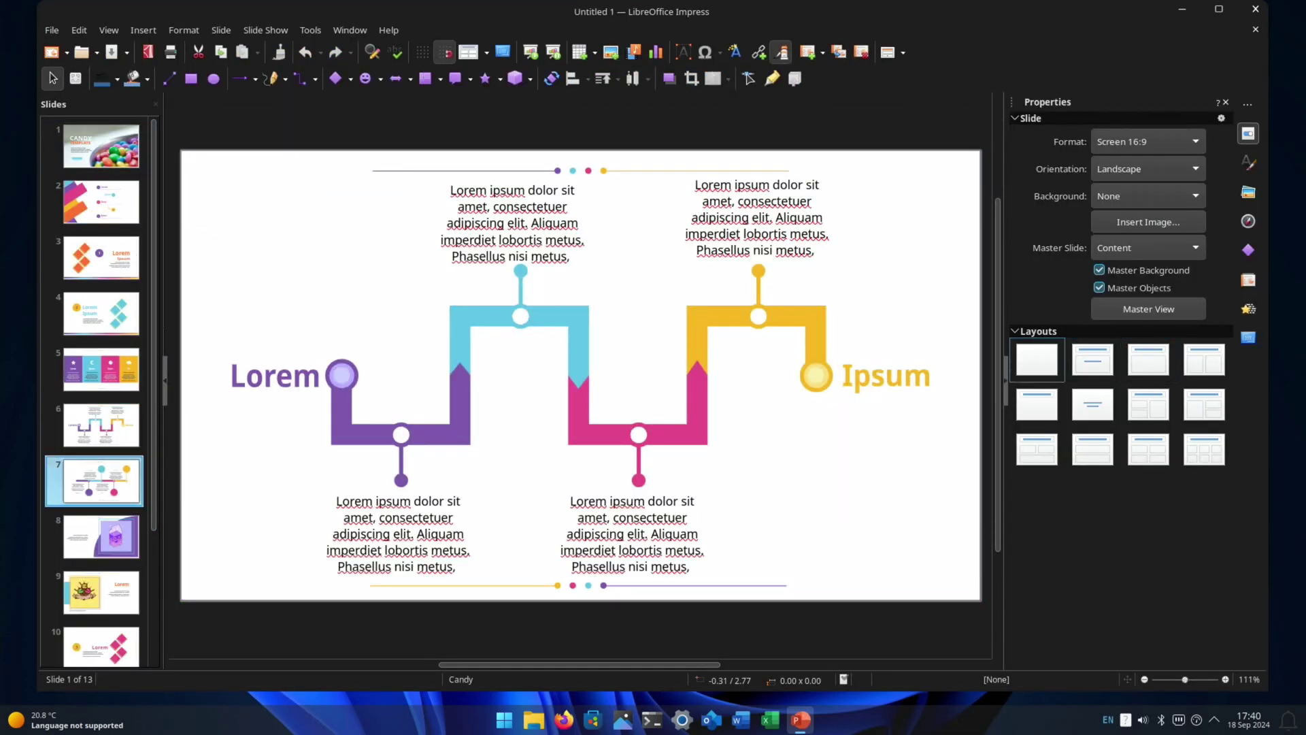
left_click(112, 536)
scroll(92, 532, "down", 3)
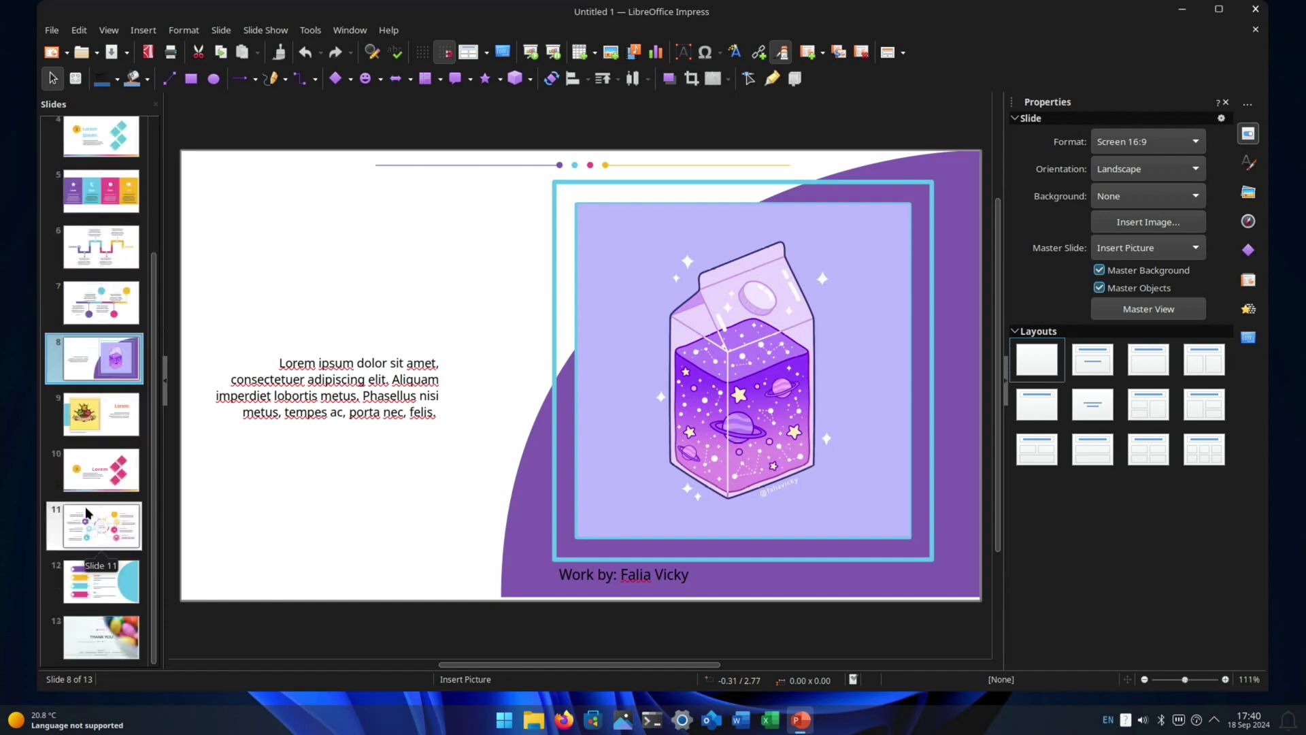
left_click(97, 418)
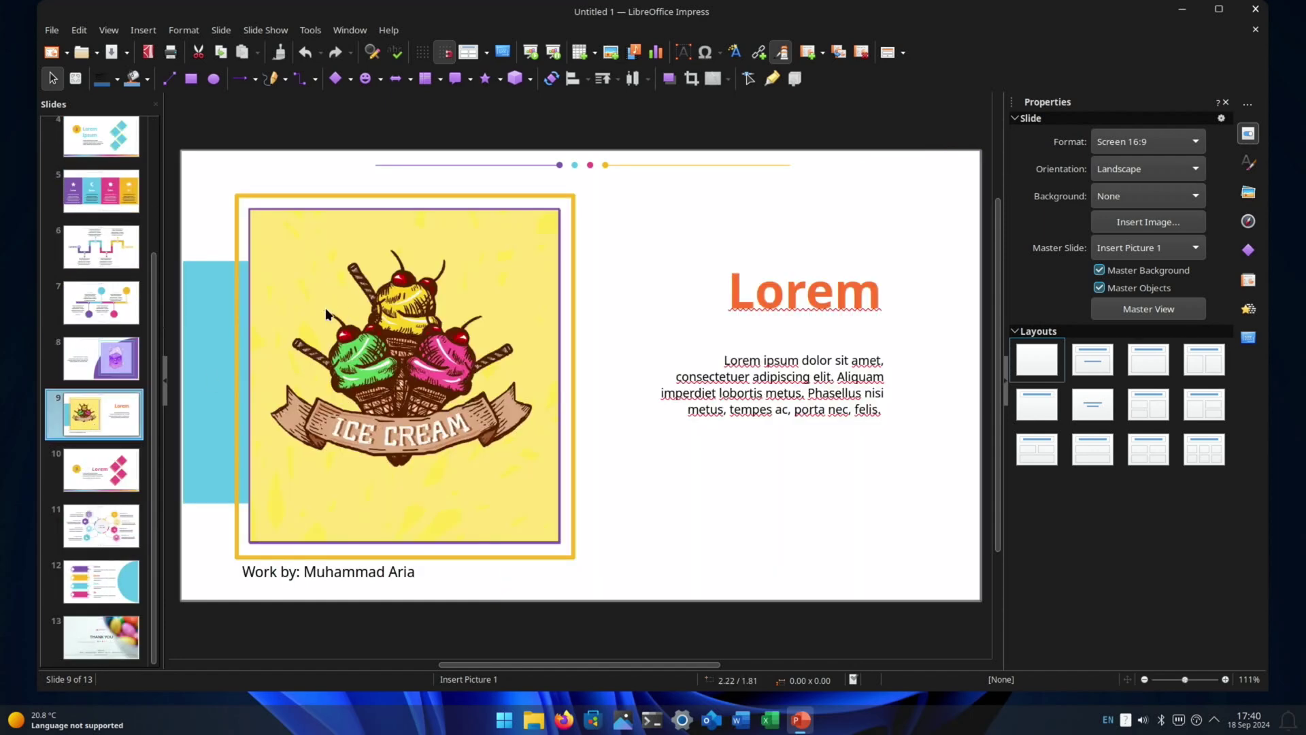
Step: On slide 9, rearrange the ice cream picture, frame, body text and Lorem title
left_click_drag(324, 256, 615, 264)
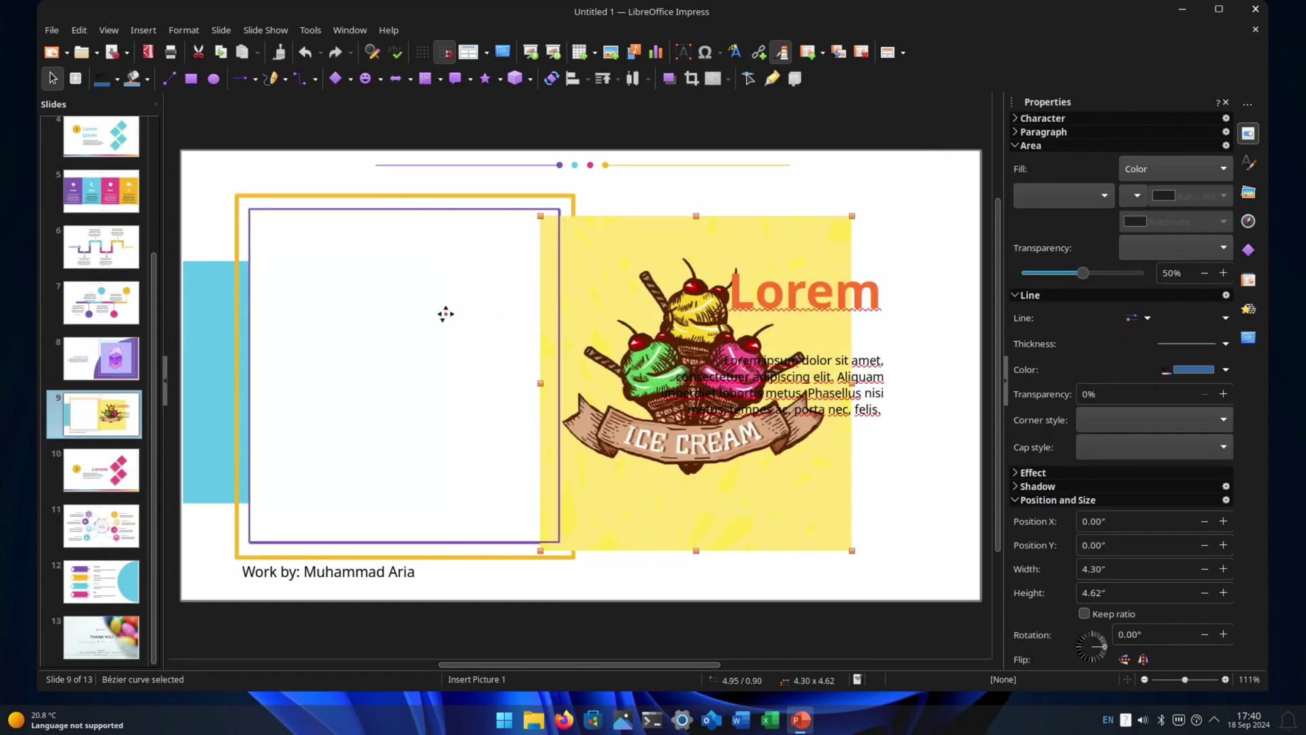
left_click_drag(289, 302, 282, 352)
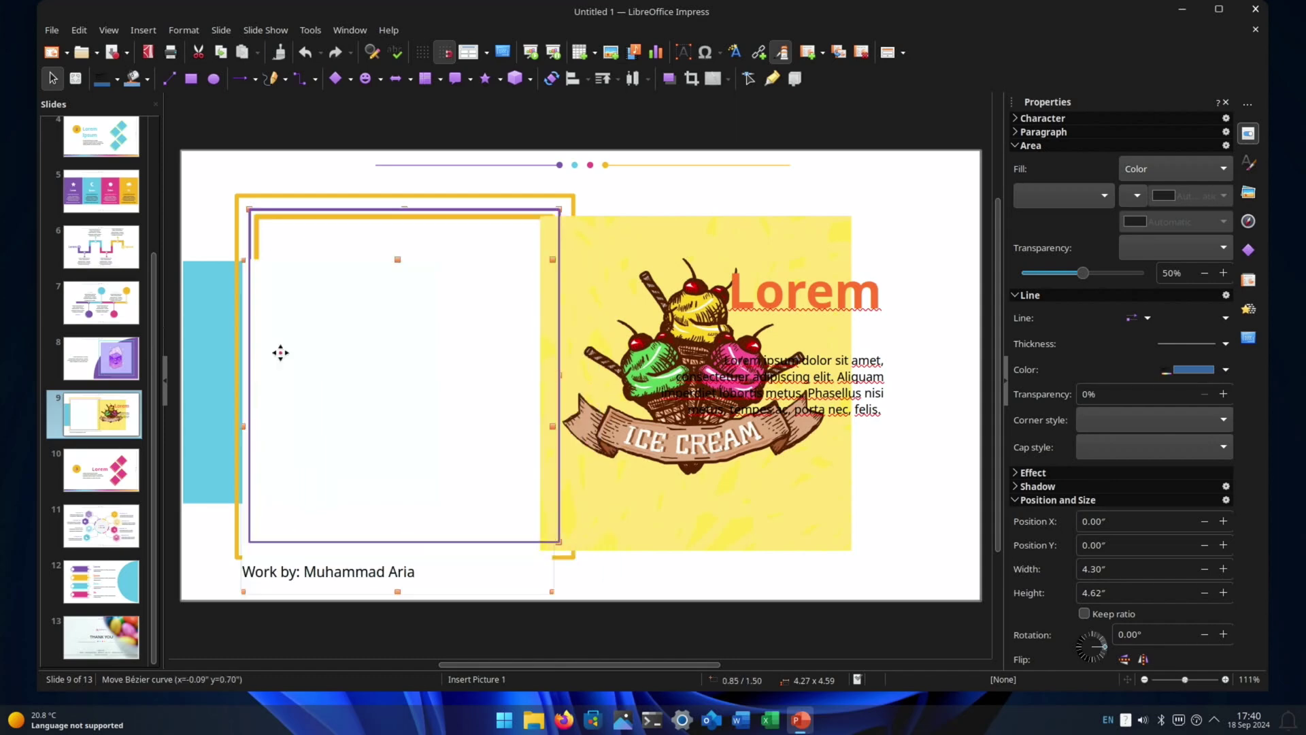
left_click_drag(665, 335, 419, 335)
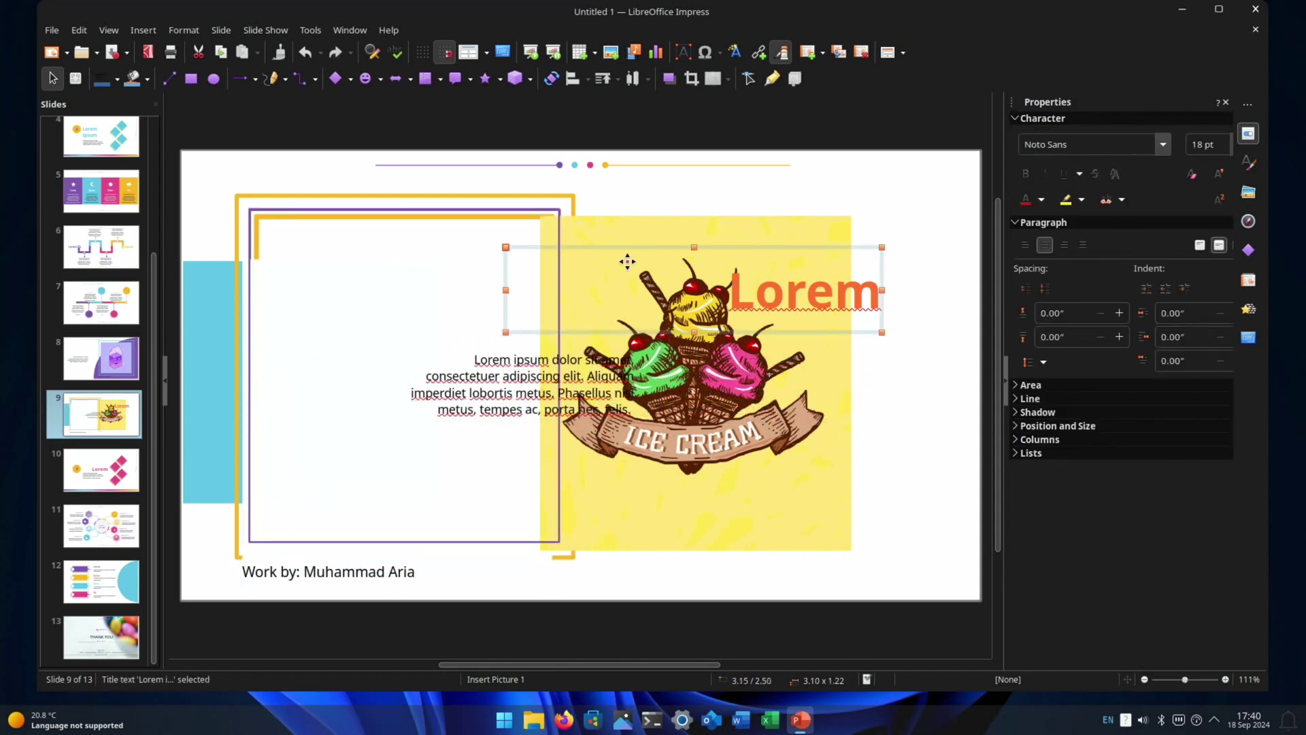
left_click_drag(627, 259, 452, 282)
left_click(591, 234)
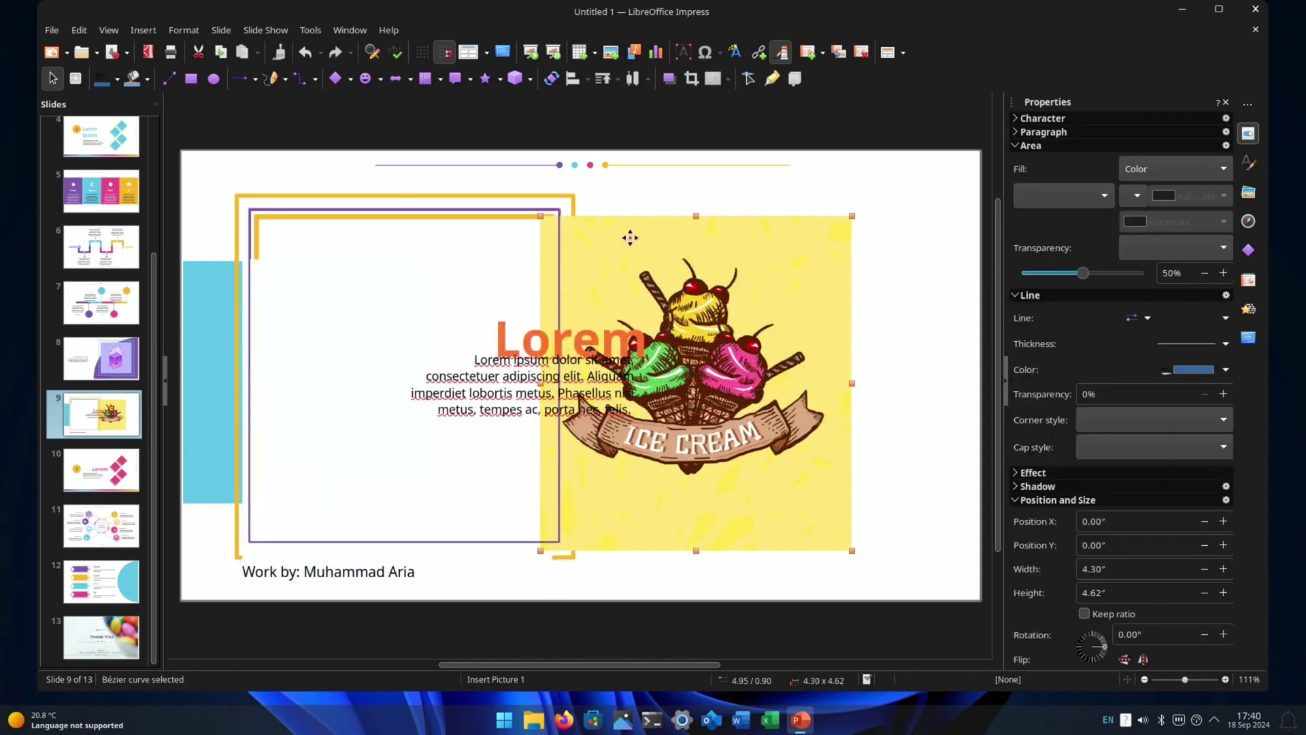
left_click_drag(626, 239, 352, 247)
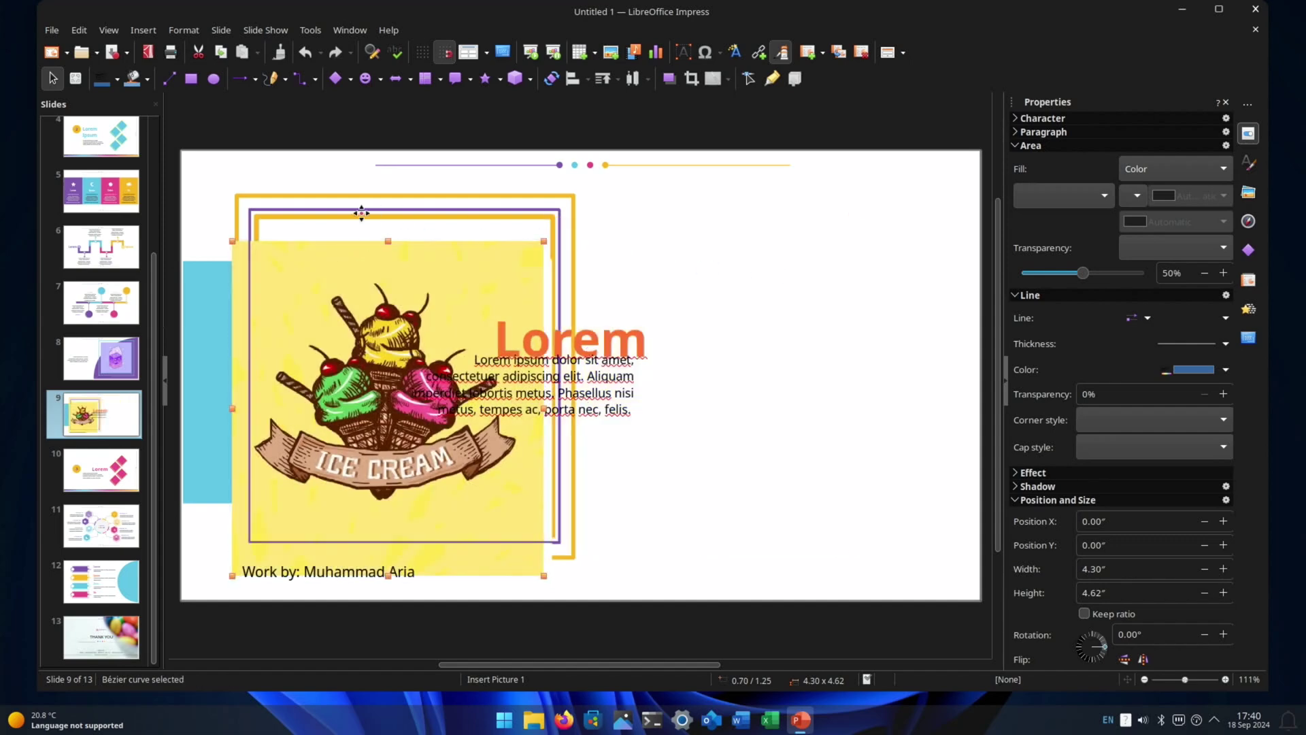
Step: Revisit slides 4–6, minimise Impress, open Dolphin and switch to the terminal desktop
left_click(101, 190)
left_click(101, 136)
left_click(73, 251)
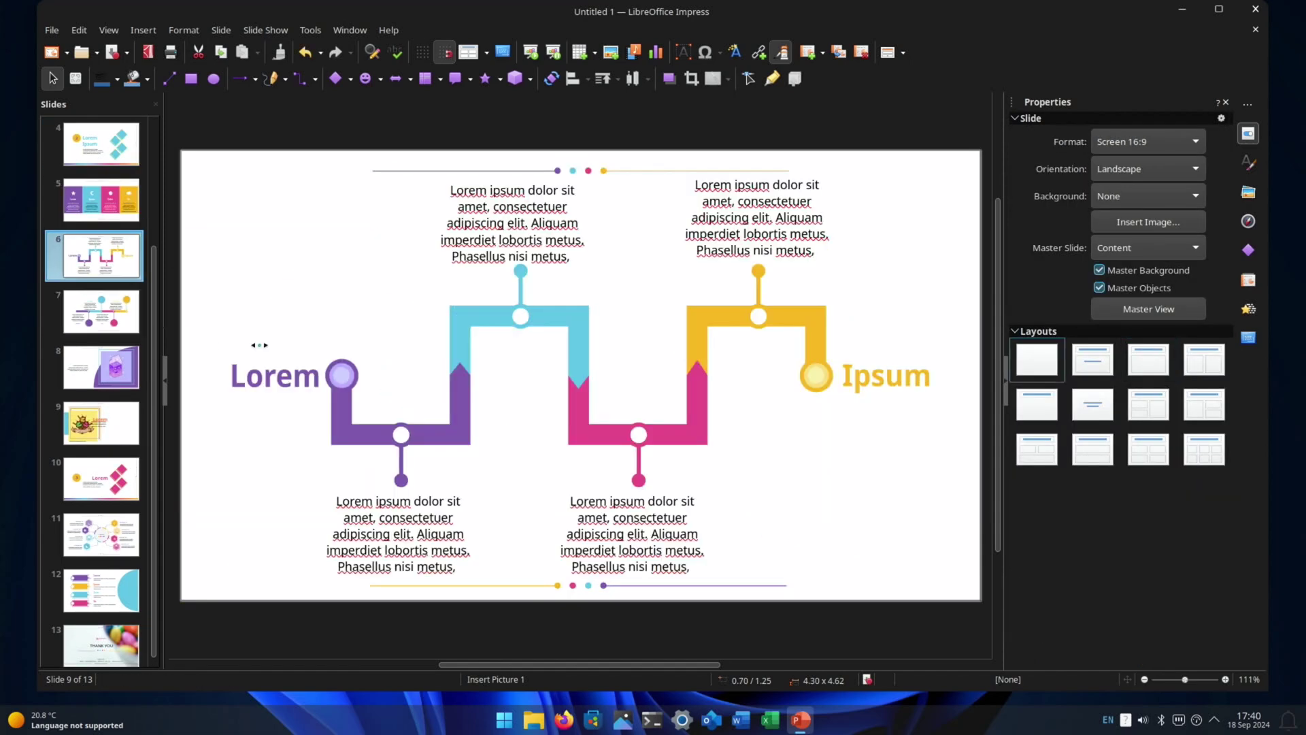
key("super+d")
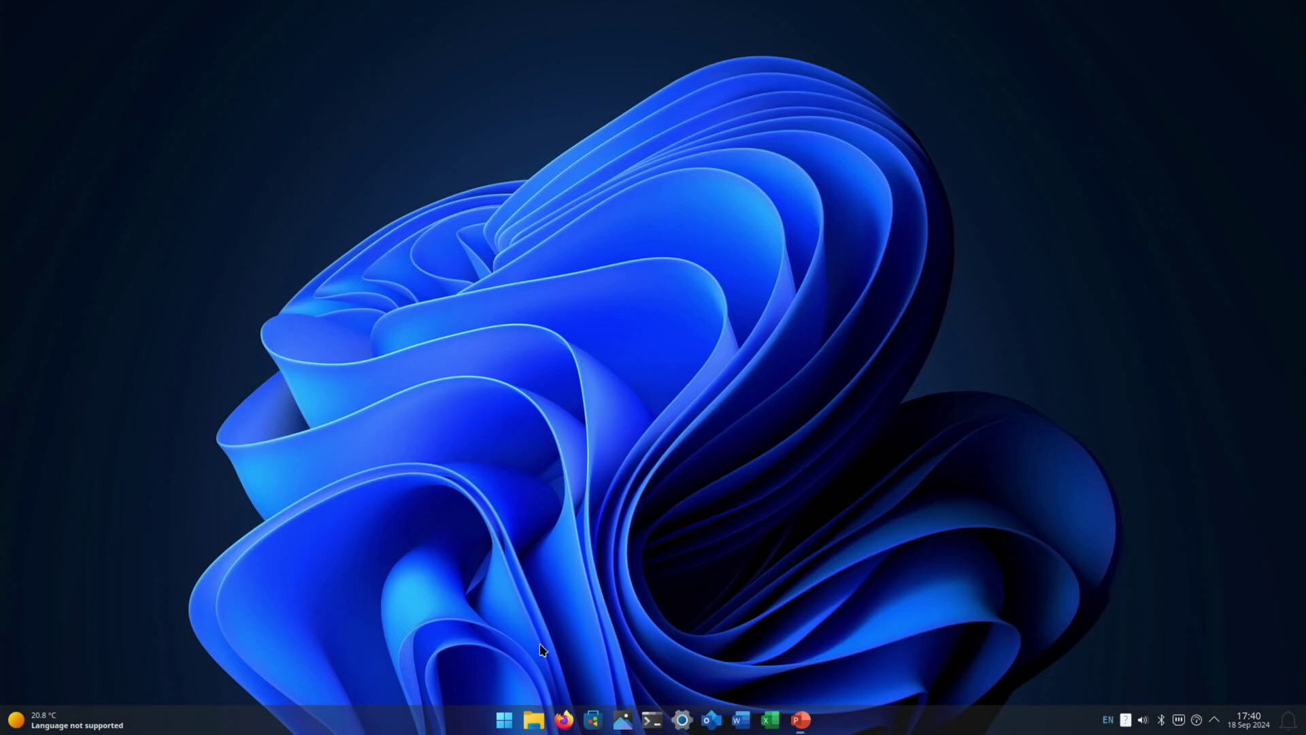
left_click(537, 722)
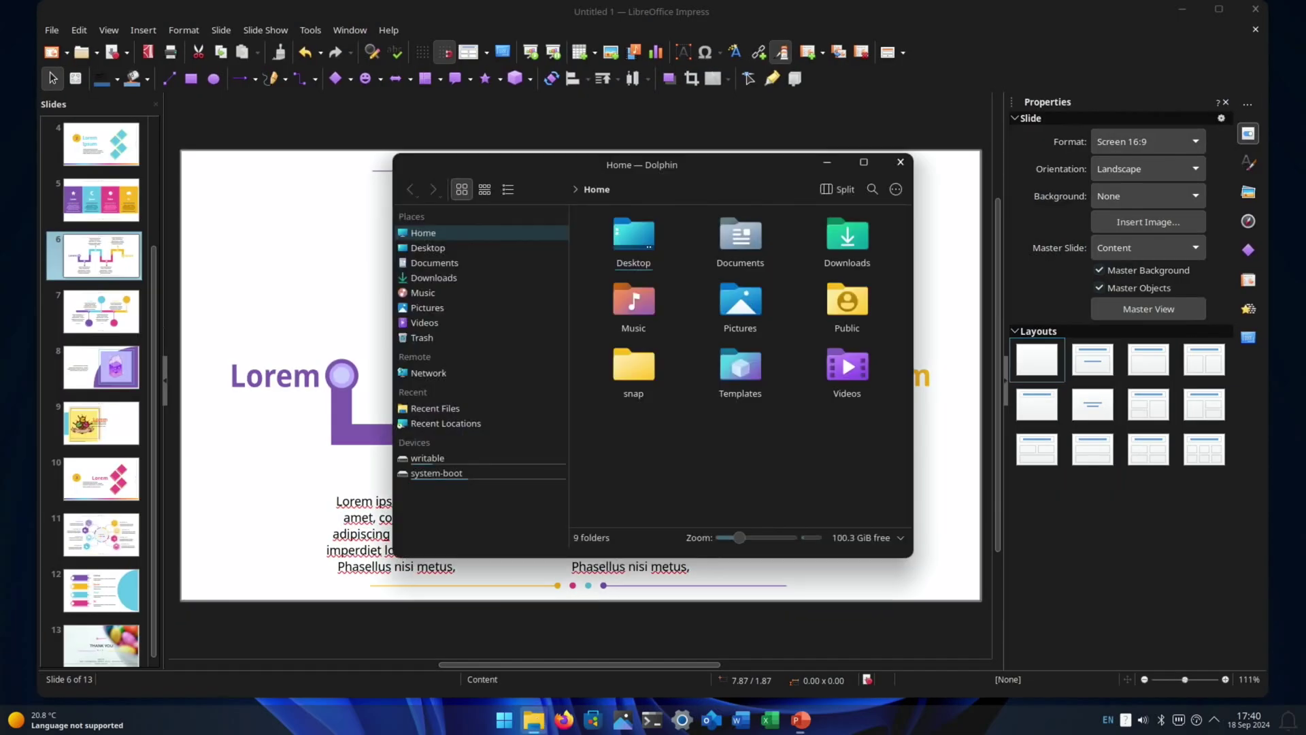
key("ctrl+super+Left")
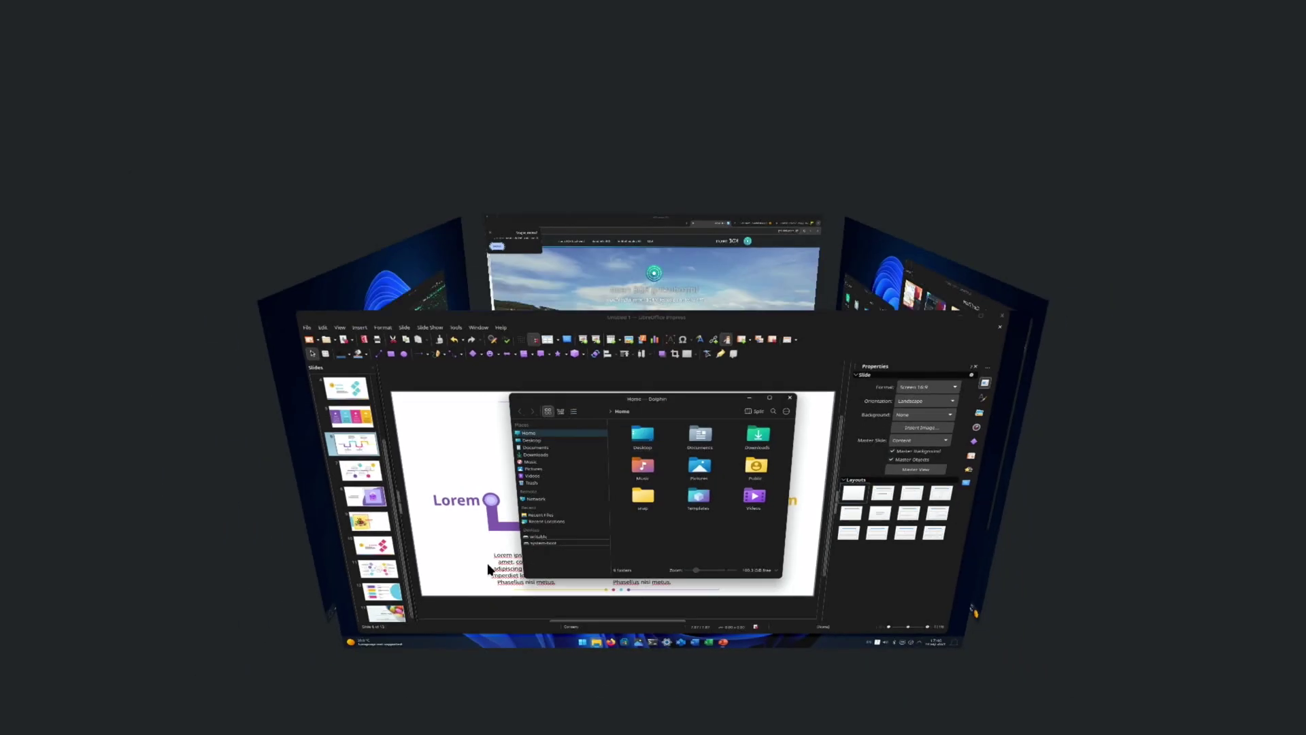